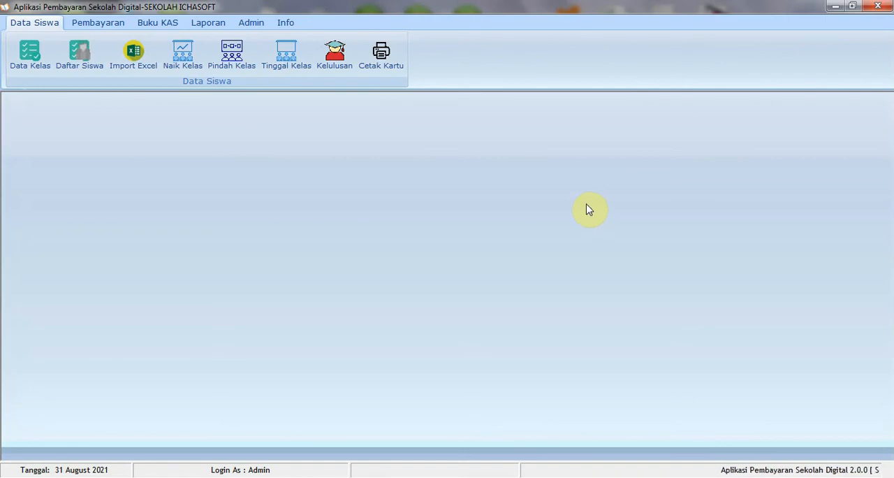
{"action": "left_click_drag", "start_coordinate": [438, 5], "coordinate": [442, 116]}
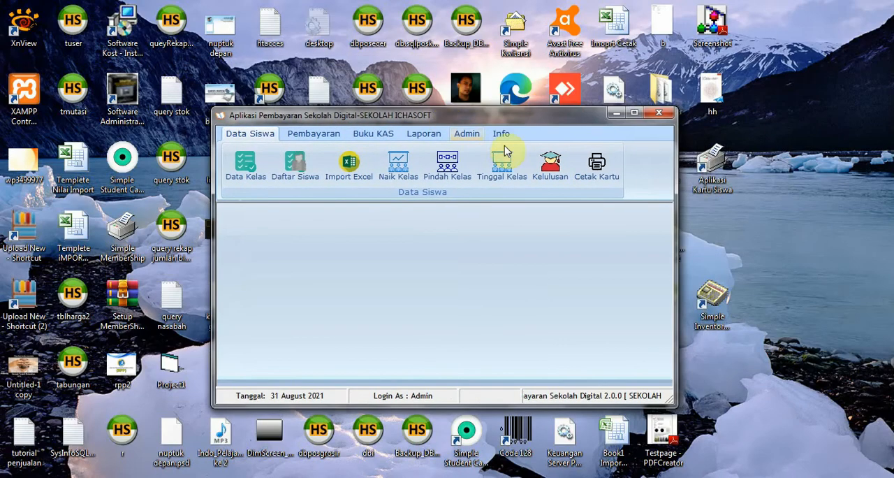
{"action": "left_click", "coordinate": [633, 114]}
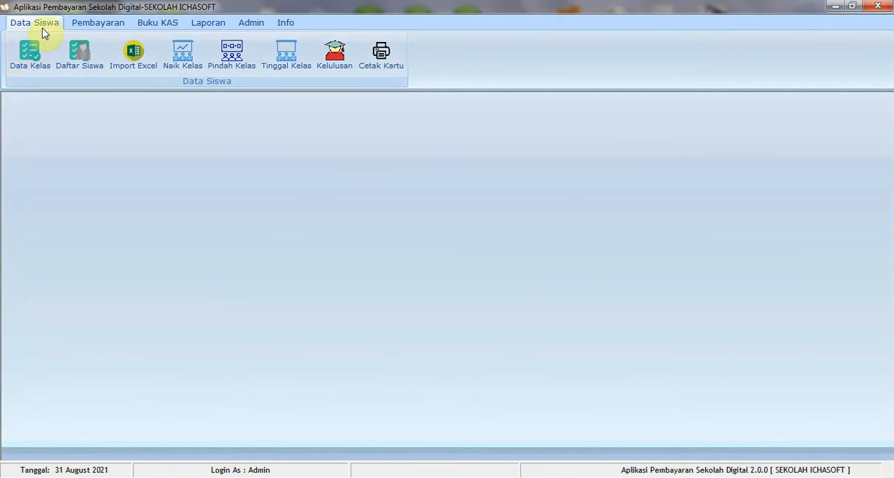
{"action": "left_click", "coordinate": [95, 28]}
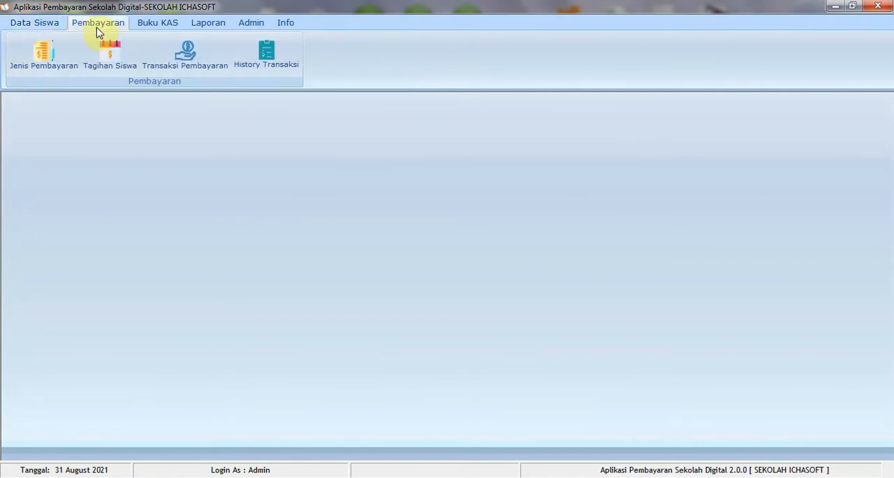
{"action": "left_click", "coordinate": [156, 28]}
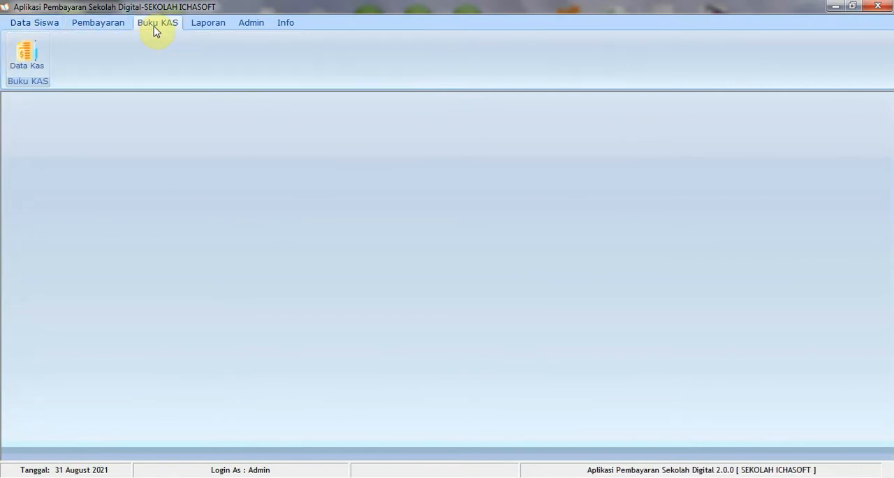
{"action": "left_click", "coordinate": [200, 29]}
{"action": "left_click", "coordinate": [245, 26]}
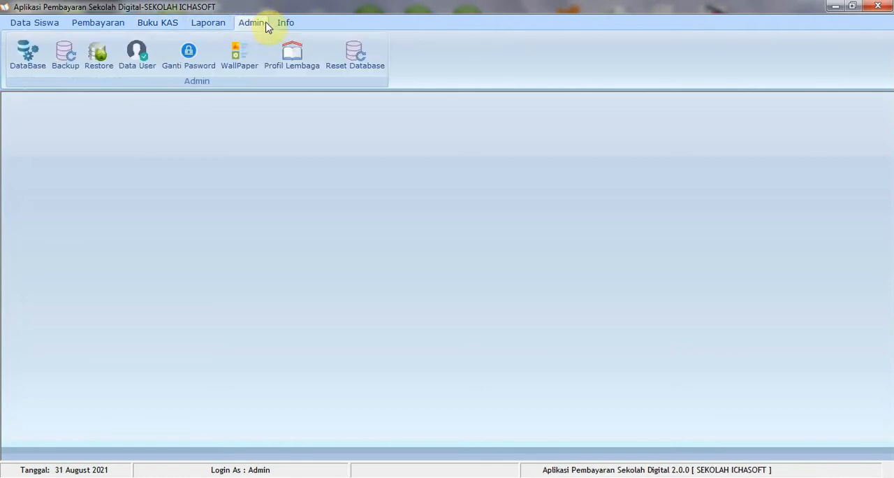
View the application's version and copyright information and close it
{"action": "left_click", "coordinate": [285, 25]}
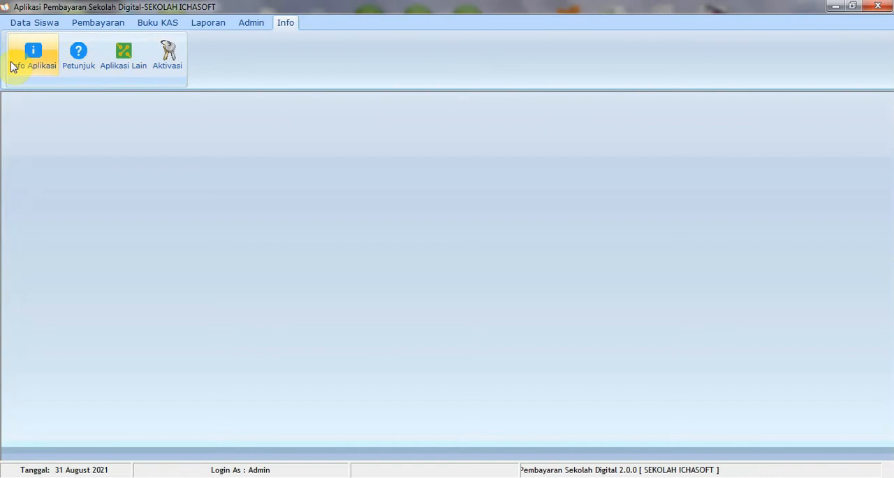
{"action": "left_click", "coordinate": [35, 67]}
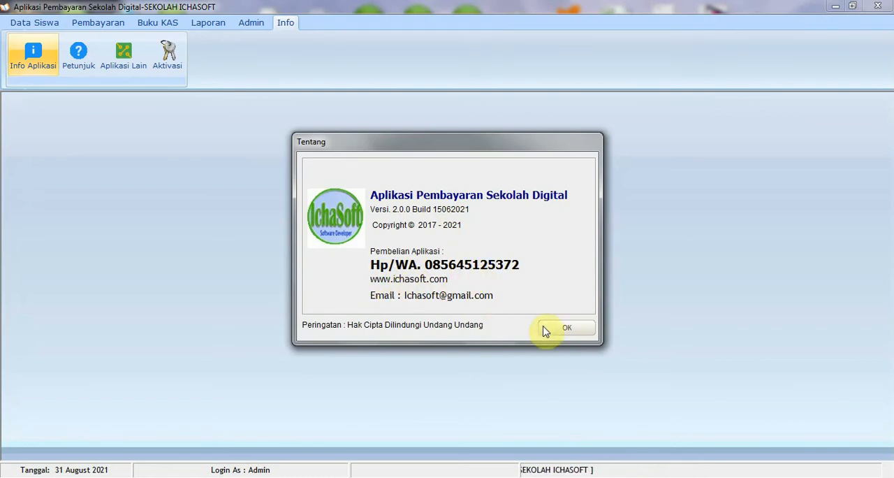
{"action": "left_click", "coordinate": [571, 329]}
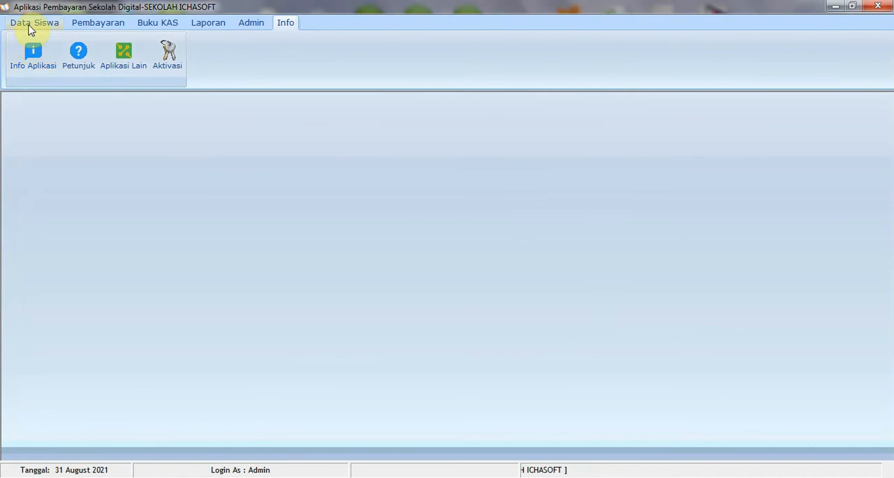
Look through the class and grade-level entries in the class master list and close it
{"action": "left_click", "coordinate": [31, 23]}
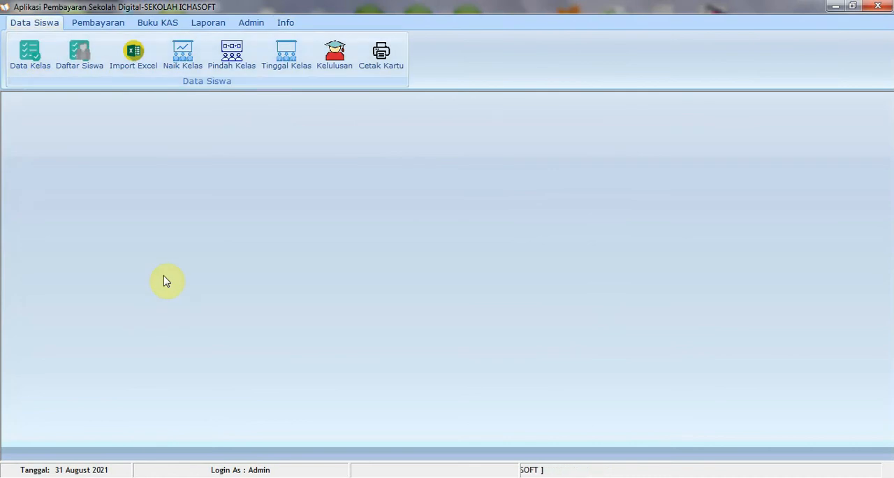
{"action": "left_click", "coordinate": [36, 67]}
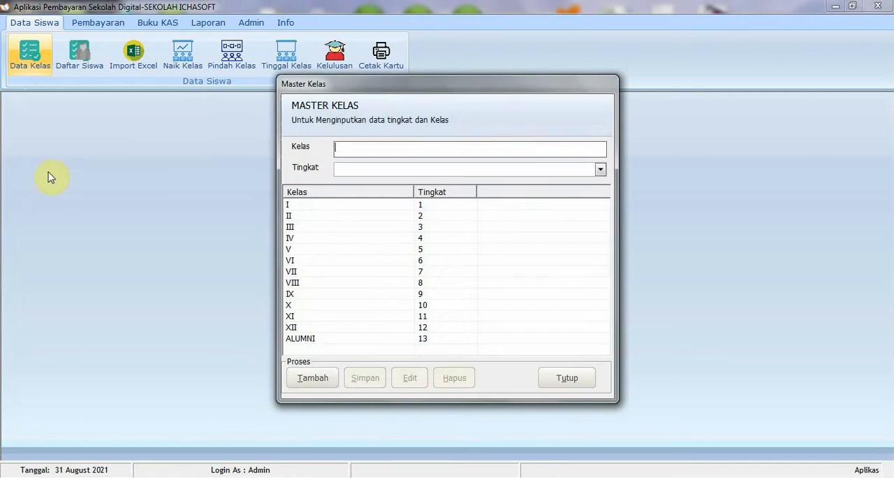
{"action": "left_click", "coordinate": [325, 205]}
{"action": "left_click", "coordinate": [326, 249]}
{"action": "left_click", "coordinate": [334, 294]}
{"action": "left_click", "coordinate": [340, 249]}
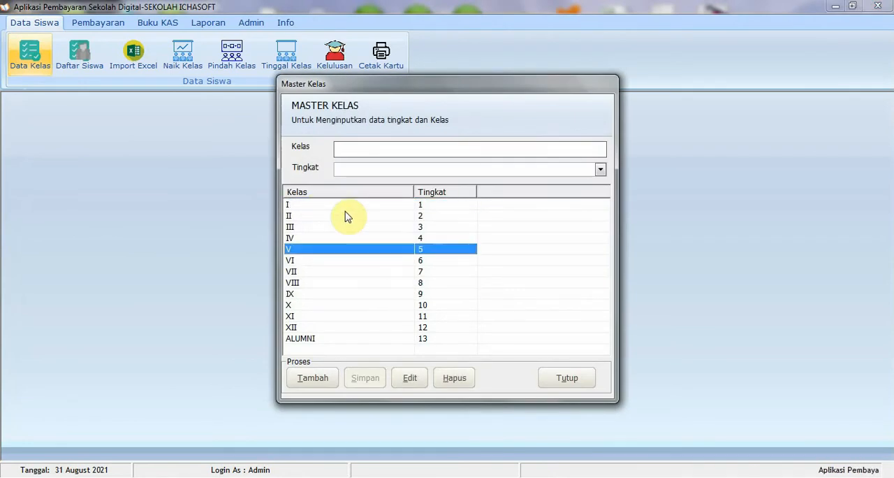
{"action": "left_click", "coordinate": [344, 215]}
{"action": "left_click", "coordinate": [341, 261]}
{"action": "left_click", "coordinate": [342, 327]}
{"action": "left_click", "coordinate": [353, 249]}
{"action": "left_click", "coordinate": [391, 271]}
{"action": "left_click", "coordinate": [573, 378]}
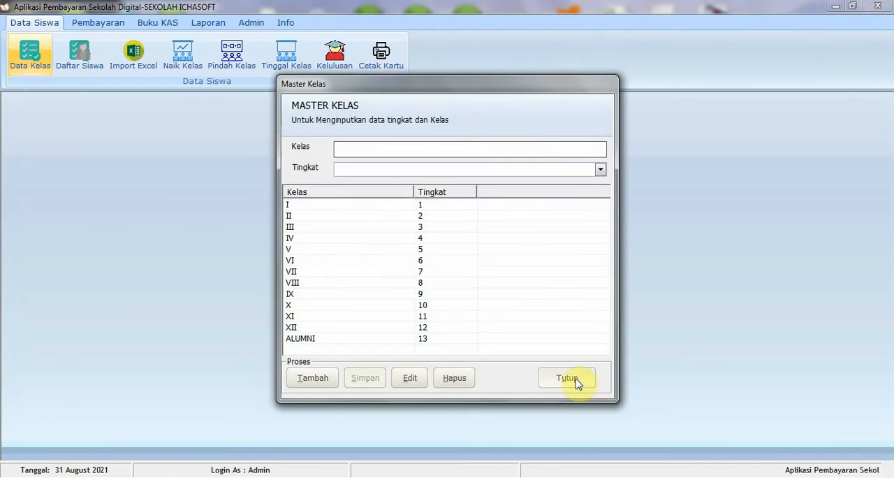
Open the student list and browse the class I records for school year 2021/2022
{"action": "left_click", "coordinate": [76, 54]}
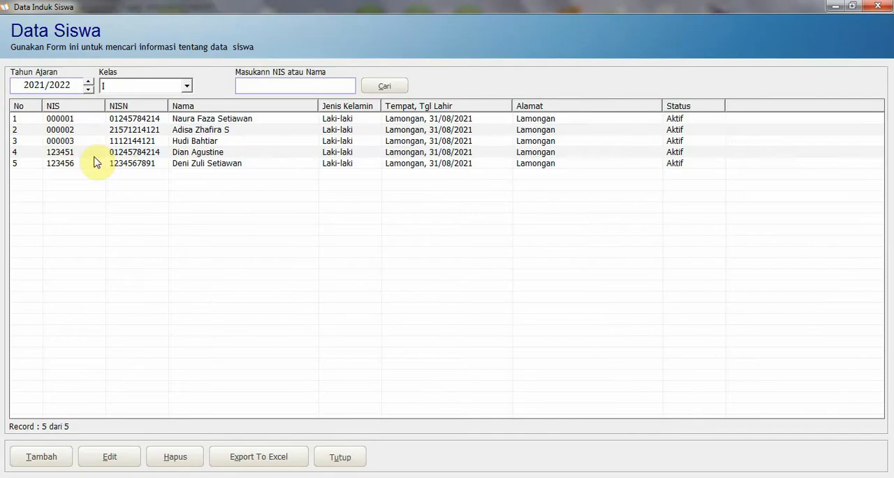
{"action": "left_click", "coordinate": [77, 130]}
{"action": "left_click", "coordinate": [113, 119]}
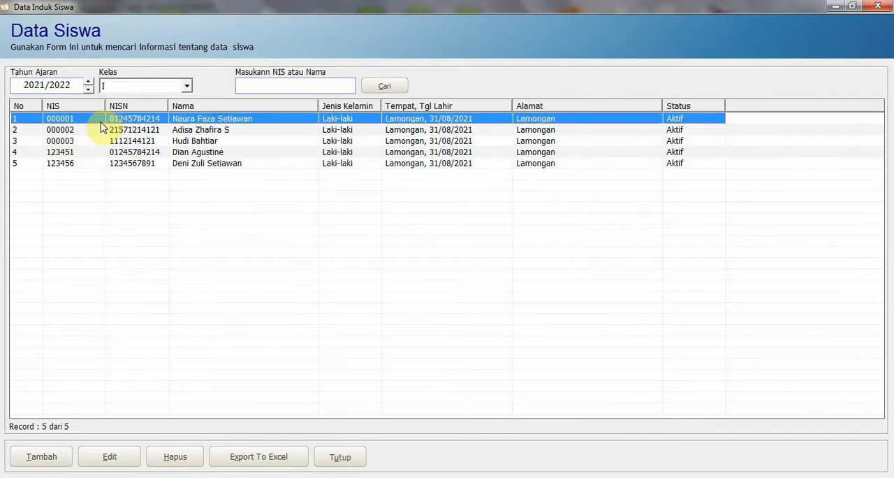
{"action": "left_click", "coordinate": [117, 141]}
{"action": "left_click", "coordinate": [118, 154]}
{"action": "left_click", "coordinate": [130, 129]}
{"action": "left_click", "coordinate": [133, 142]}
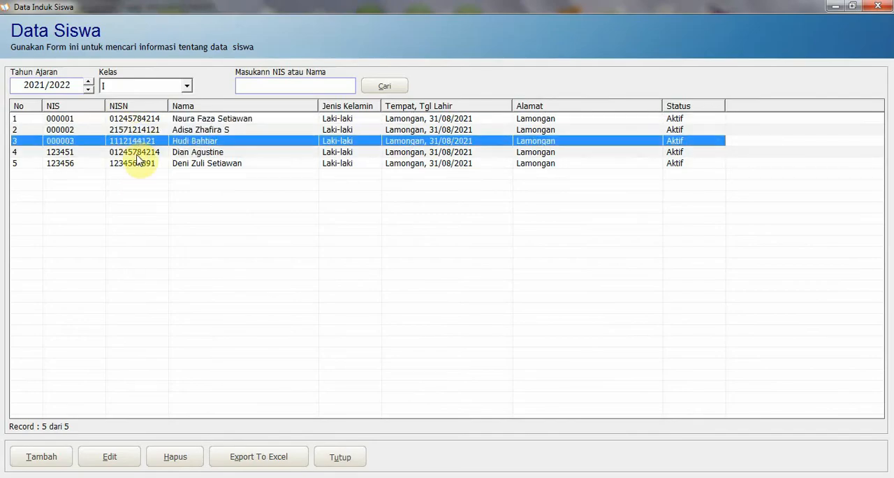
{"action": "left_click", "coordinate": [138, 154]}
{"action": "left_click", "coordinate": [140, 142]}
{"action": "left_click", "coordinate": [140, 120]}
View the blank student entry form and the Excel import form for student data, closing both without entering anything
{"action": "left_click", "coordinate": [41, 456]}
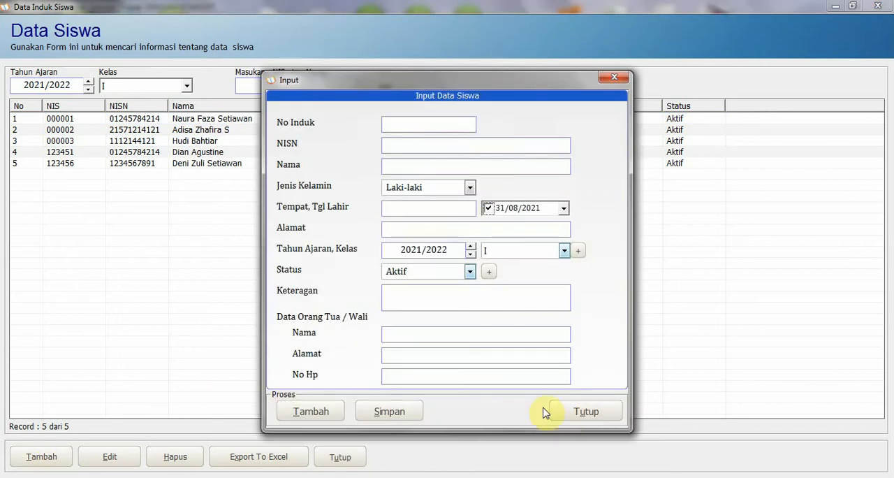
{"action": "left_click", "coordinate": [602, 416]}
{"action": "left_click", "coordinate": [156, 152]}
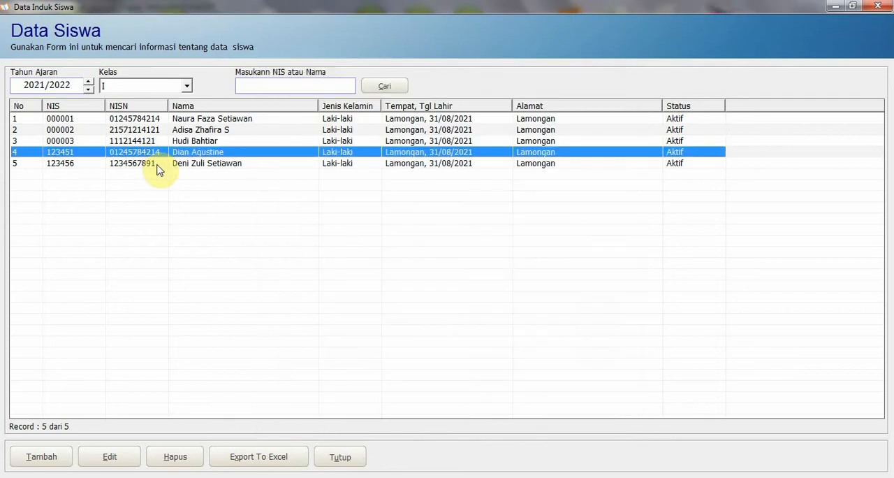
{"action": "left_click", "coordinate": [179, 130]}
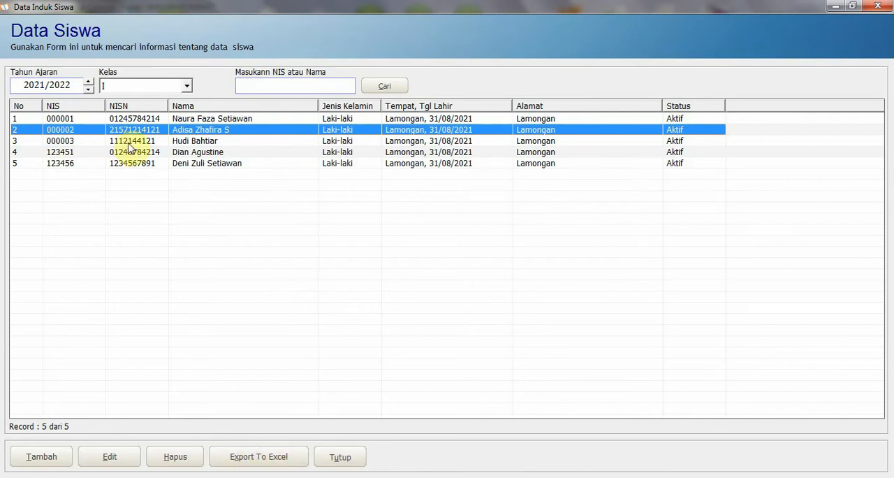
{"action": "left_click", "coordinate": [341, 457]}
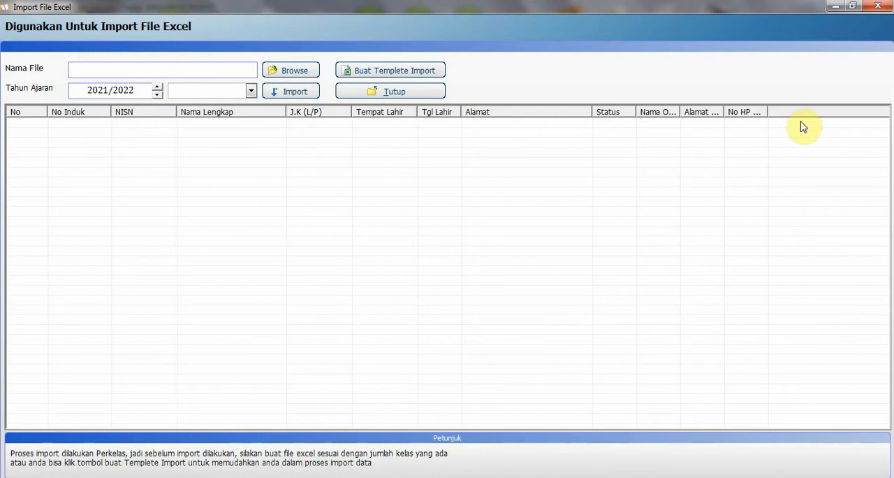
{"action": "left_click", "coordinate": [878, 8]}
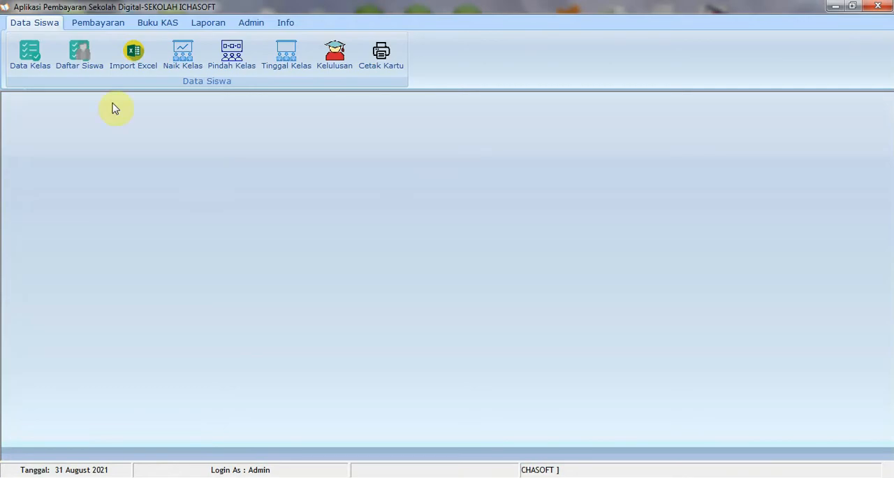
View the class promotion form for moving students from class I in 2021/2022 to class II in 2022/2023 and close it
{"action": "left_click", "coordinate": [174, 74]}
{"action": "left_click", "coordinate": [241, 172]}
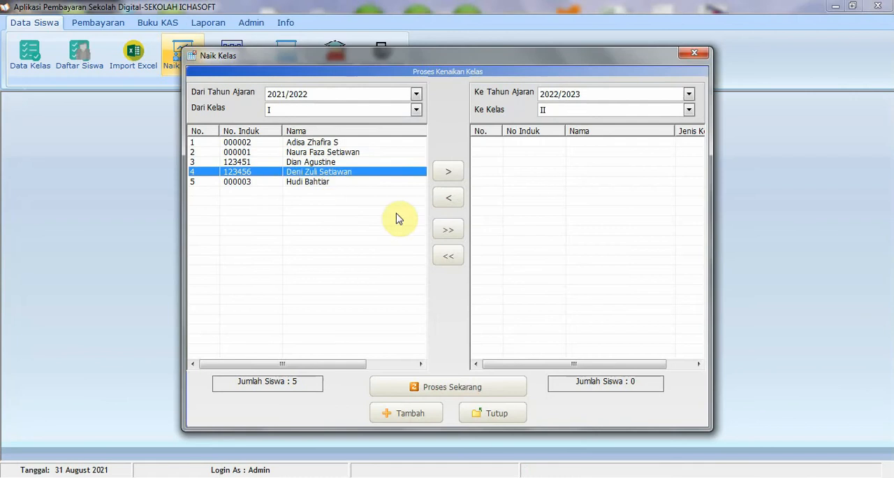
{"action": "left_click", "coordinate": [694, 52]}
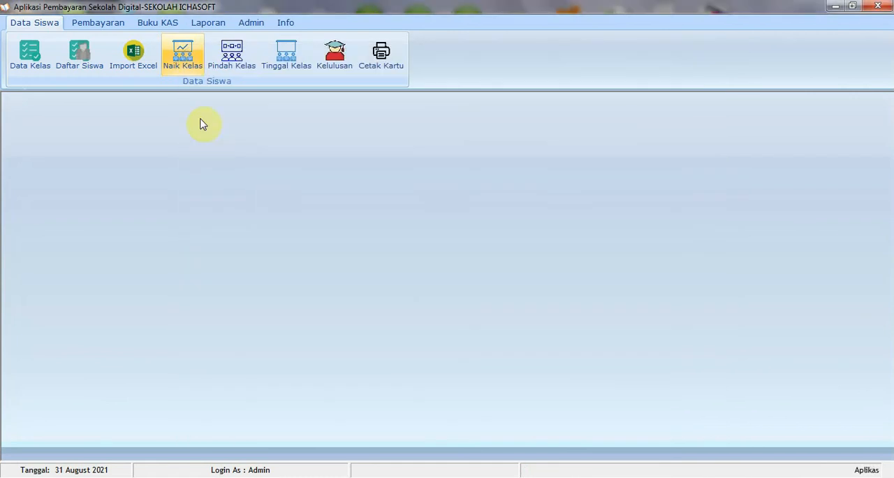
View the class transfer form for students of class I in school year 2021/2022 and close it
{"action": "left_click", "coordinate": [240, 72]}
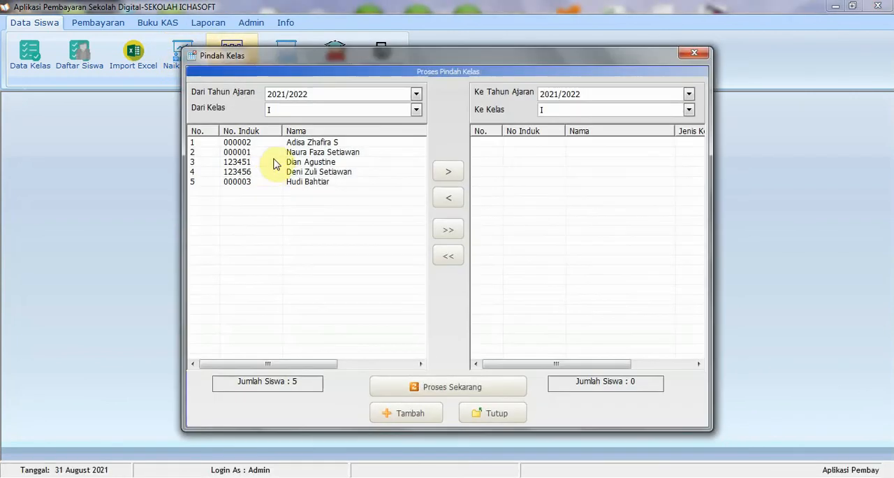
{"action": "left_click", "coordinate": [271, 172]}
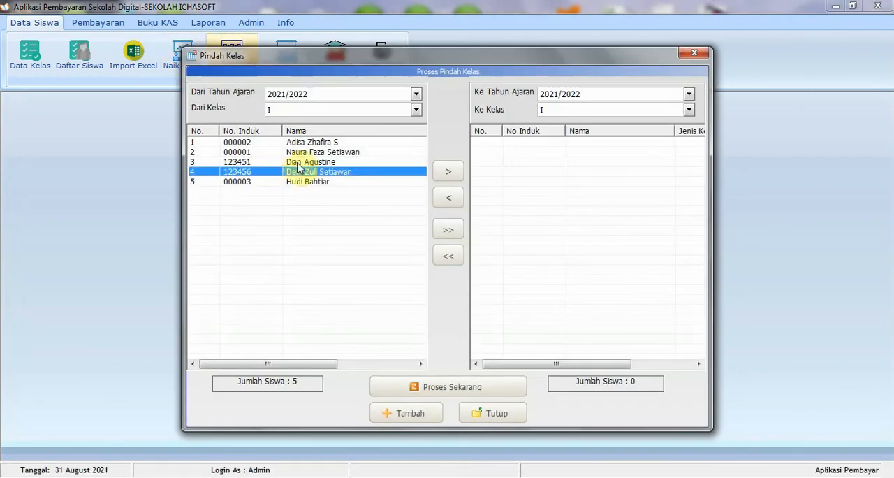
{"action": "left_click", "coordinate": [694, 53]}
View the grade-retention form and the graduation form for moving students to Alumni, closing each without processing
{"action": "left_click", "coordinate": [288, 68]}
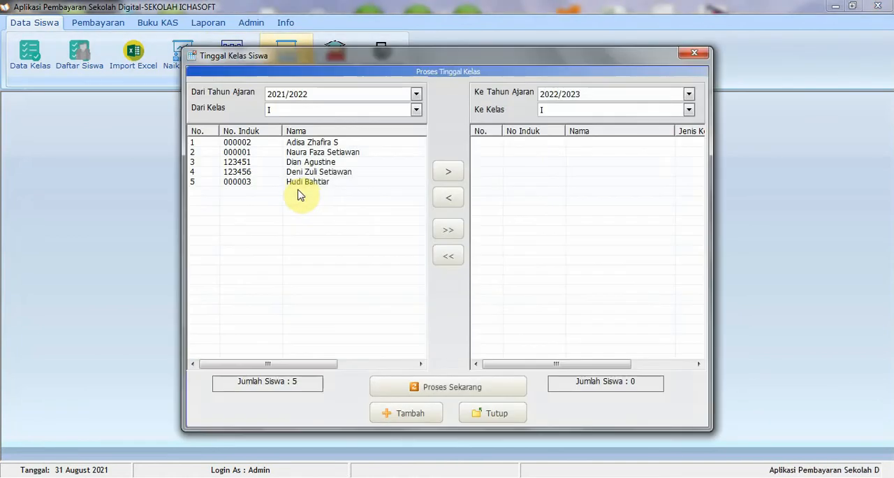
{"action": "left_click", "coordinate": [694, 53]}
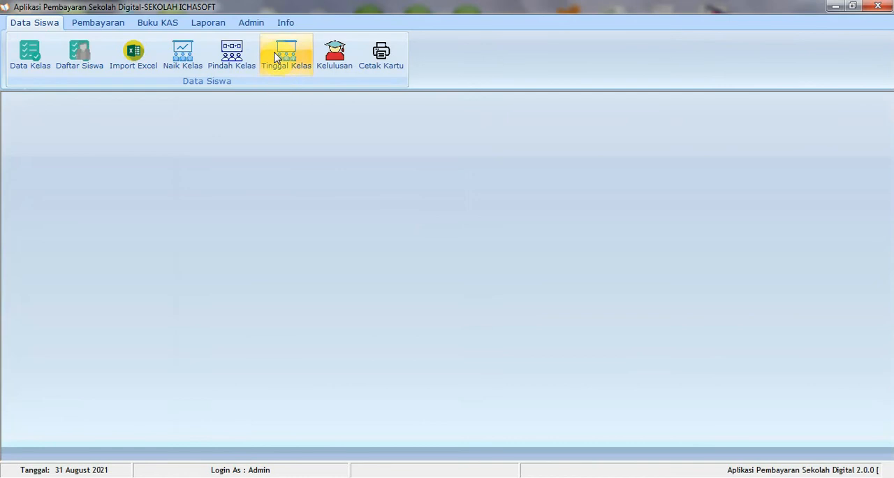
{"action": "left_click", "coordinate": [343, 67]}
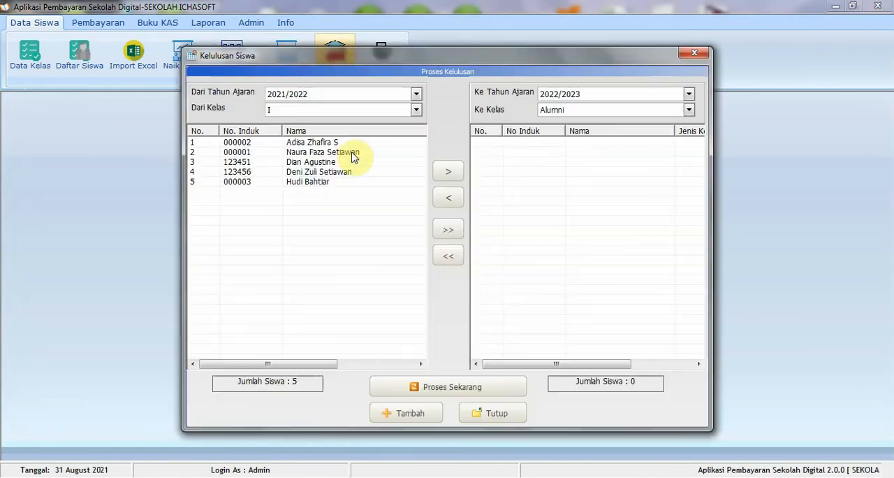
{"action": "left_click", "coordinate": [352, 157]}
{"action": "left_click", "coordinate": [500, 412]}
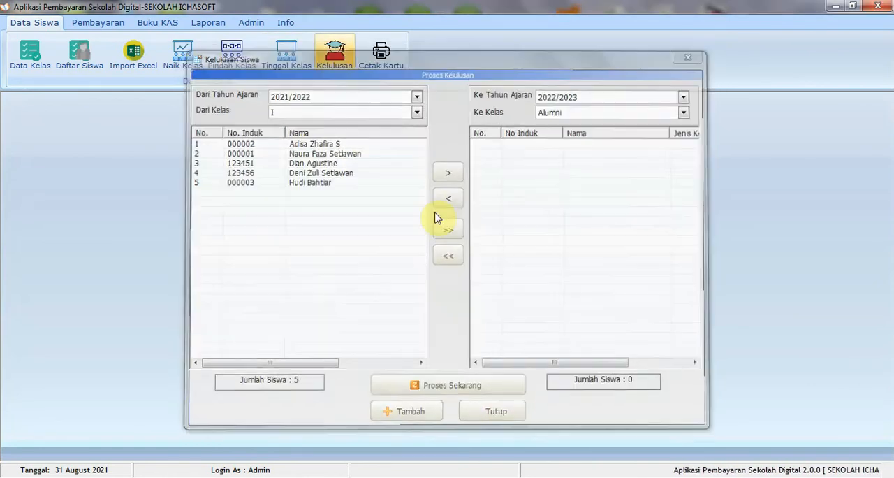
Examine the front and back layout of the SPP payment card in the card printing window and close it
{"action": "left_click", "coordinate": [391, 69]}
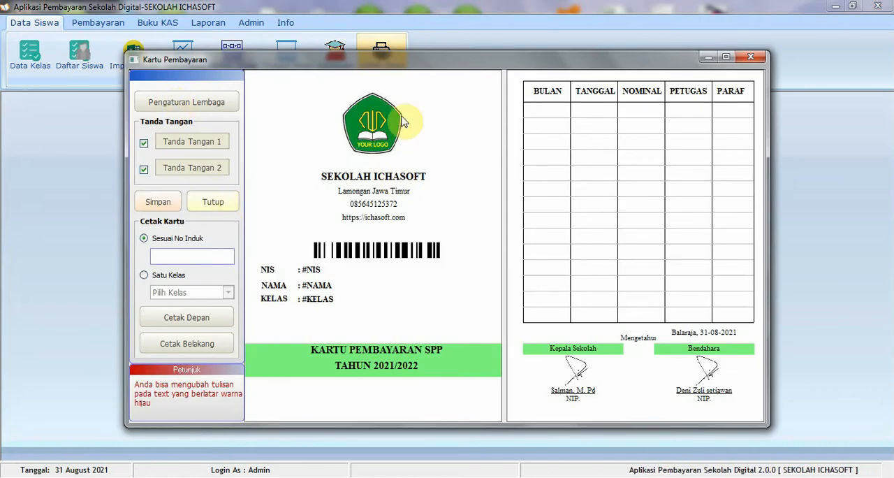
{"action": "left_click_drag", "start_coordinate": [416, 68], "coordinate": [400, 71]}
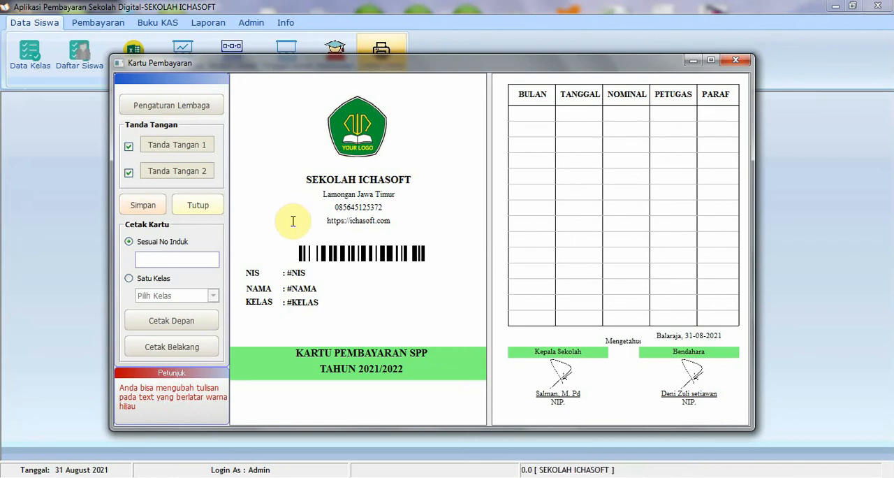
{"action": "left_click", "coordinate": [736, 62]}
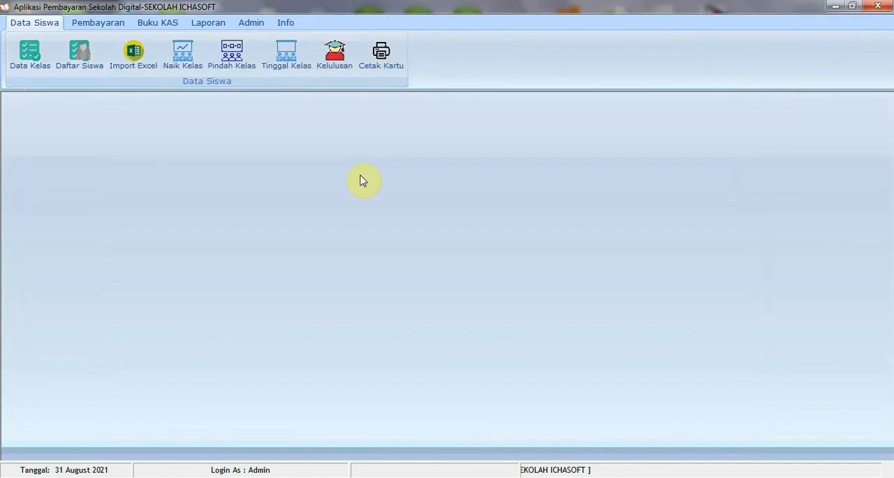
View the payment master form for school year 2021/2022 and the payment kinds it offers
{"action": "left_click", "coordinate": [100, 29]}
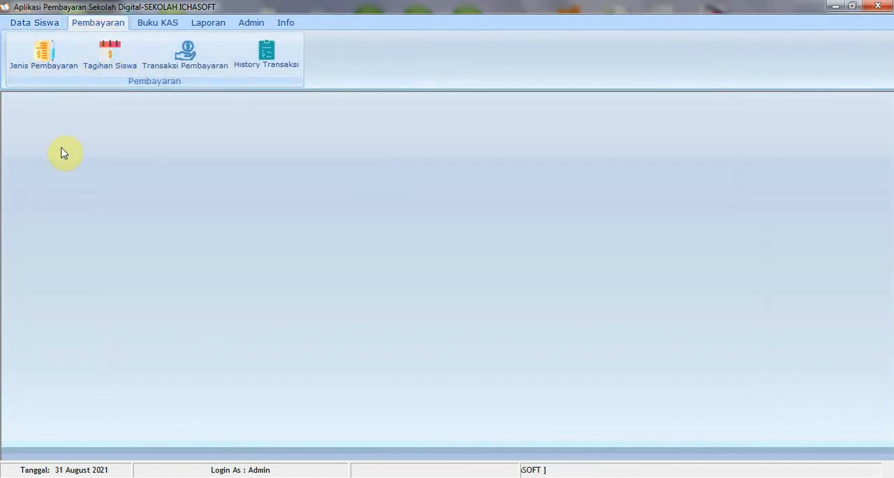
{"action": "left_click", "coordinate": [46, 63]}
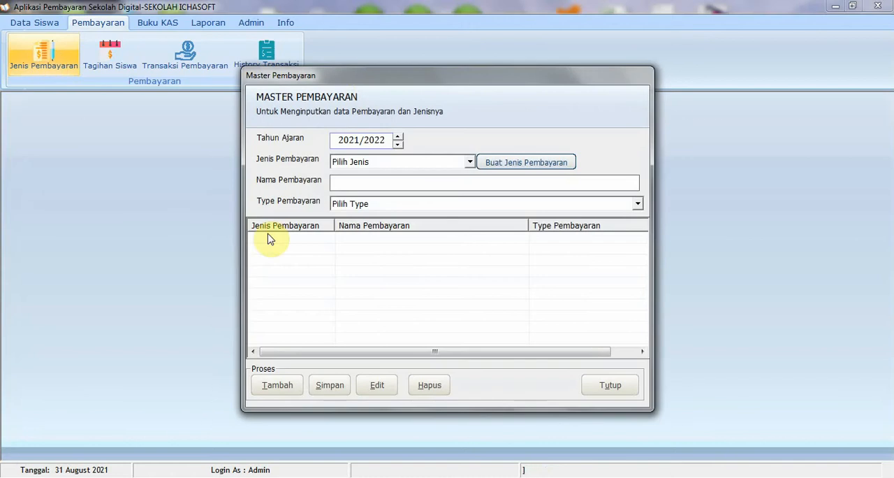
{"action": "mouse_move", "coordinate": [366, 76]}
{"action": "left_mouse_down"}
{"action": "mouse_move", "coordinate": [343, 98]}
{"action": "mouse_move", "coordinate": [379, 86]}
{"action": "mouse_move", "coordinate": [378, 77]}
{"action": "left_mouse_up"}
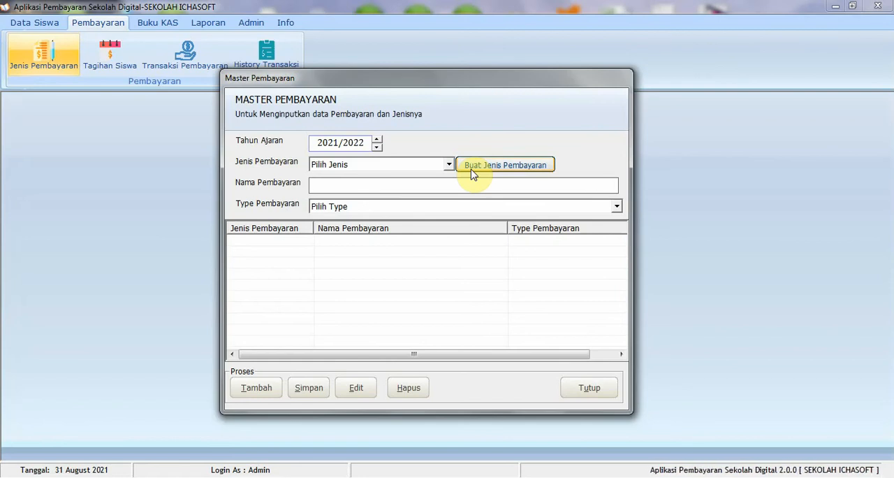
{"action": "left_click", "coordinate": [449, 167]}
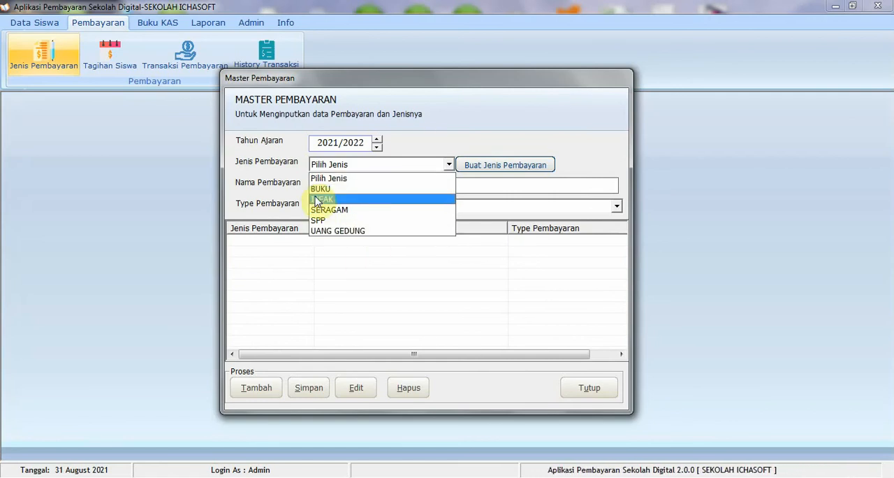
{"action": "left_click", "coordinate": [470, 150]}
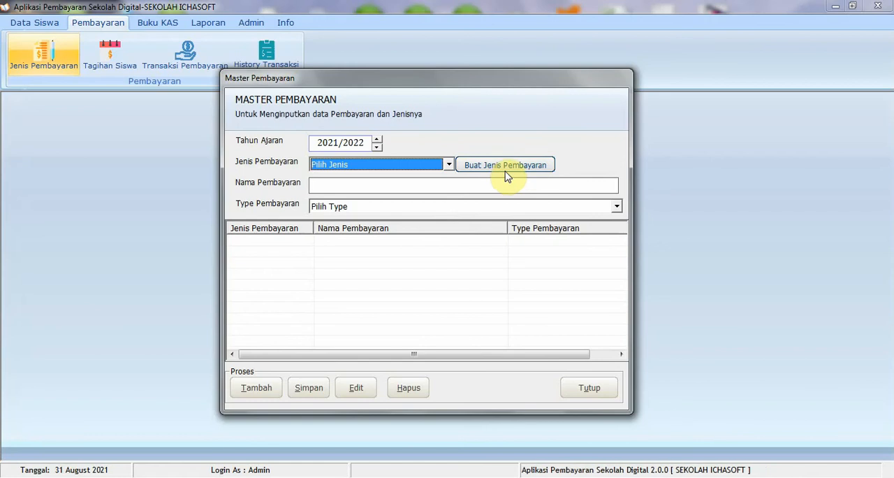
View the form for creating payment kinds, including its transaction categories, and close it
{"action": "left_click", "coordinate": [506, 170]}
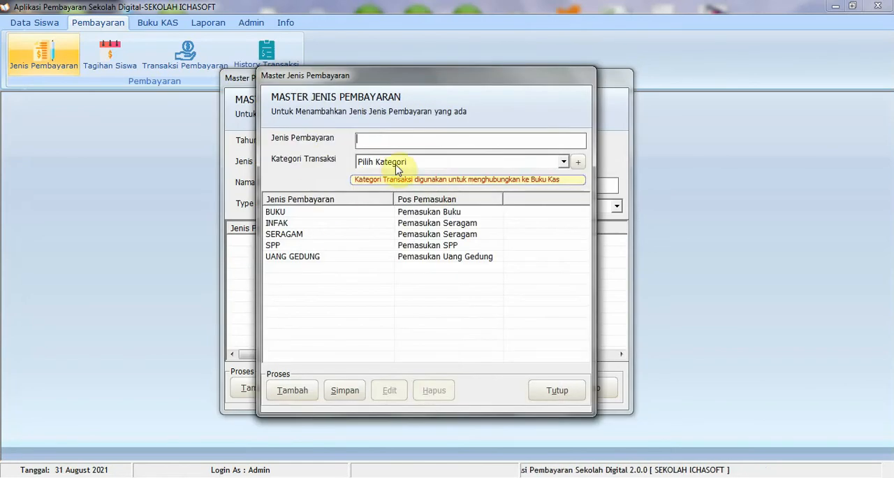
{"action": "left_click", "coordinate": [412, 163]}
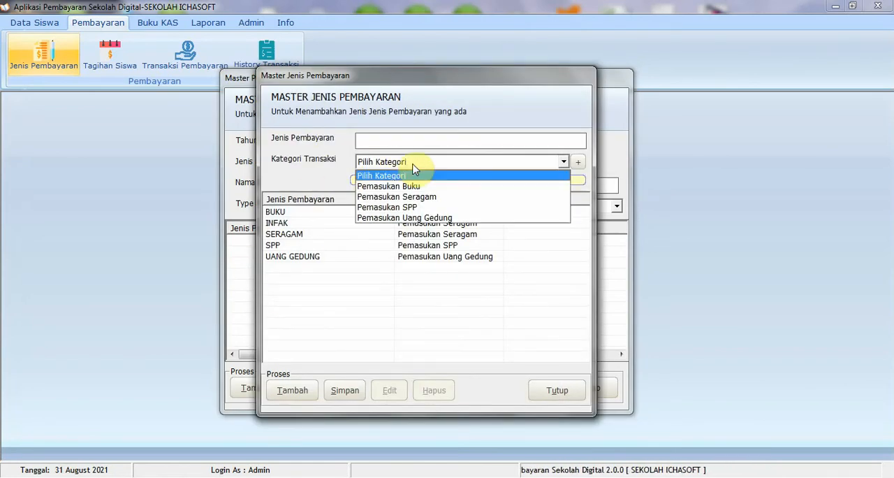
{"action": "left_click", "coordinate": [436, 175]}
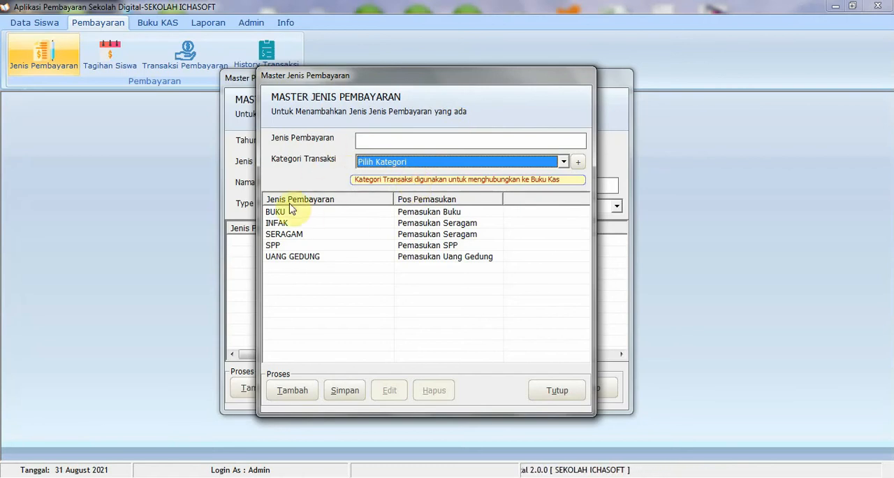
{"action": "left_click", "coordinate": [555, 388]}
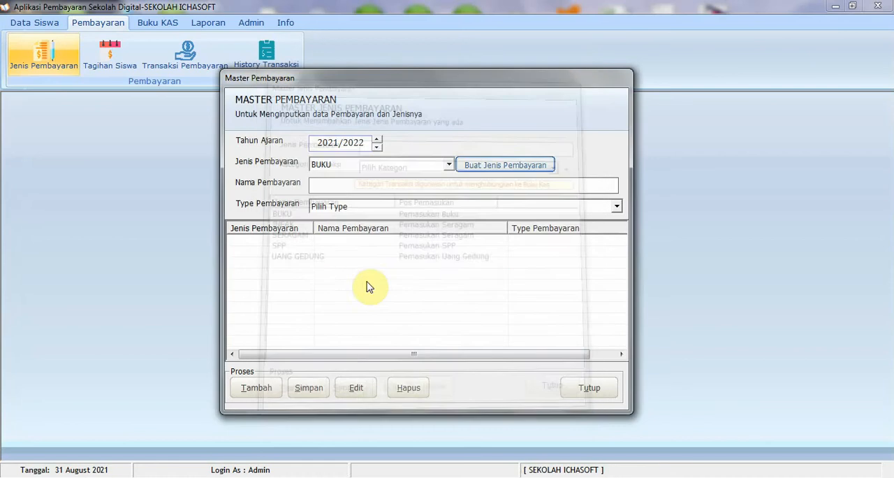
View the payment type options for BUKU, picking Sukarela as an example, and close the payment master form without saving
{"action": "left_click", "coordinate": [348, 167]}
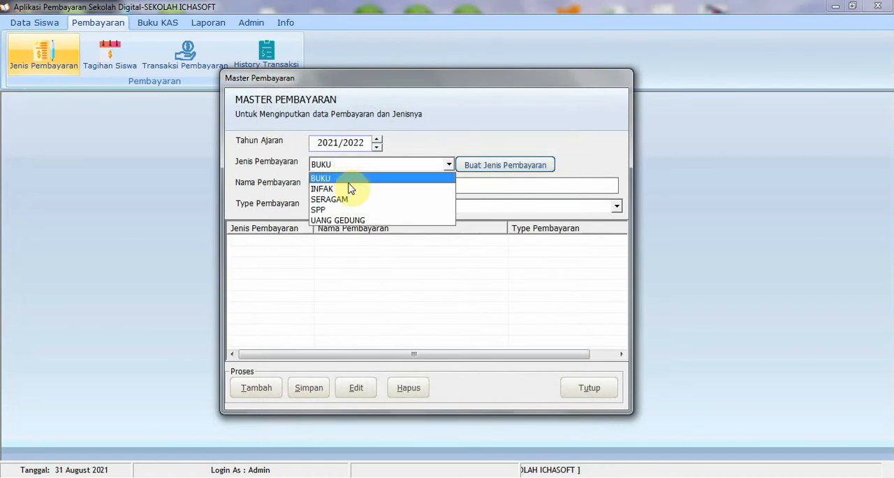
{"action": "left_click", "coordinate": [349, 179]}
{"action": "left_click", "coordinate": [364, 185]}
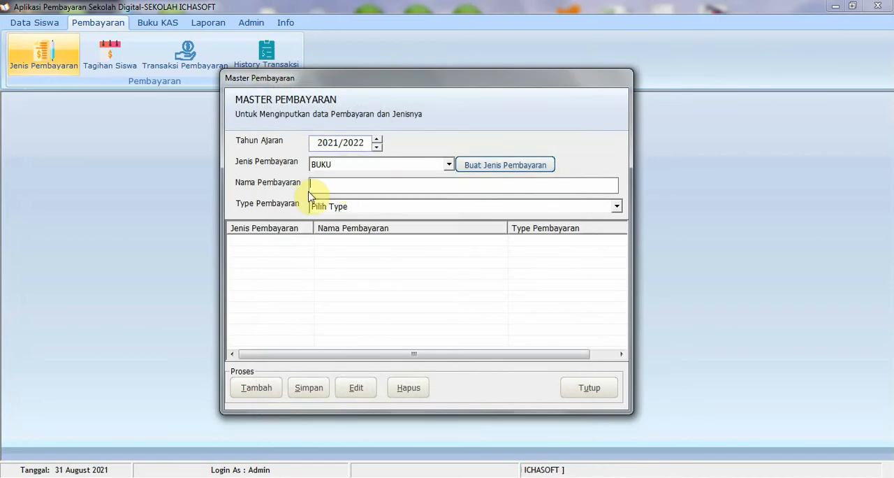
{"action": "left_click", "coordinate": [370, 208]}
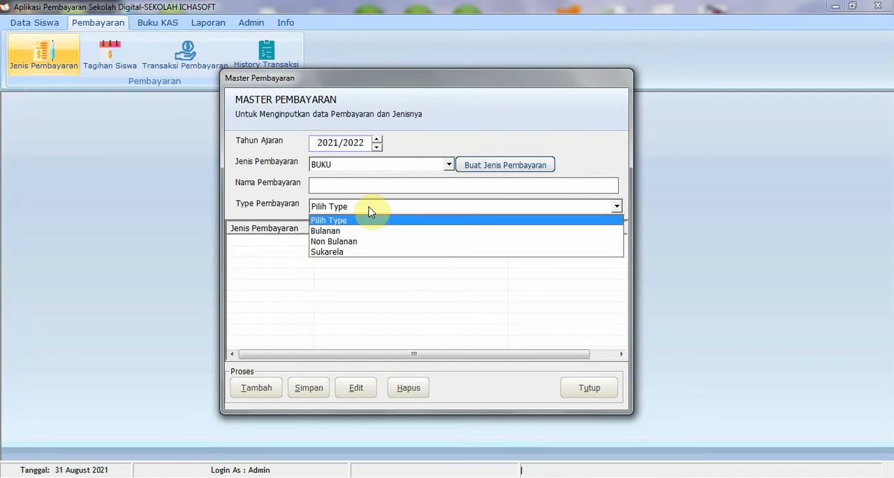
{"action": "left_click", "coordinate": [359, 253]}
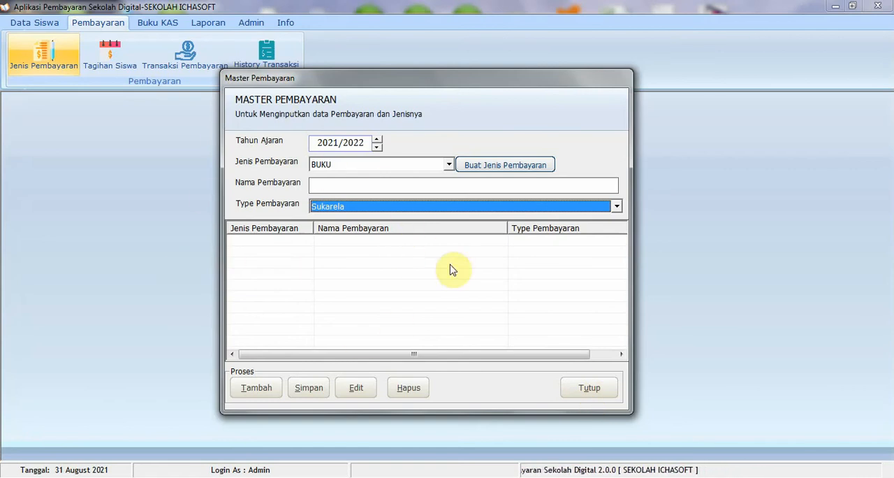
{"action": "left_click", "coordinate": [589, 390]}
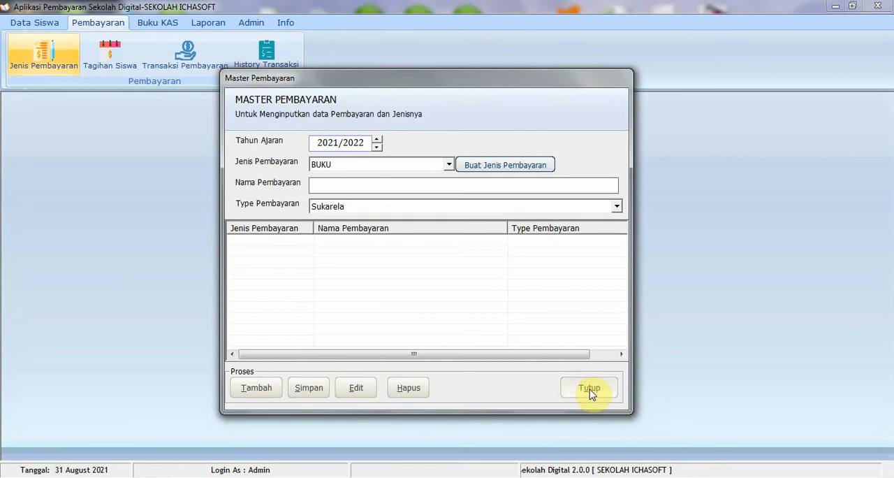
View the student bill list and its new-bill form with the payment name choices, closing the form without creating a bill
{"action": "left_click", "coordinate": [115, 63]}
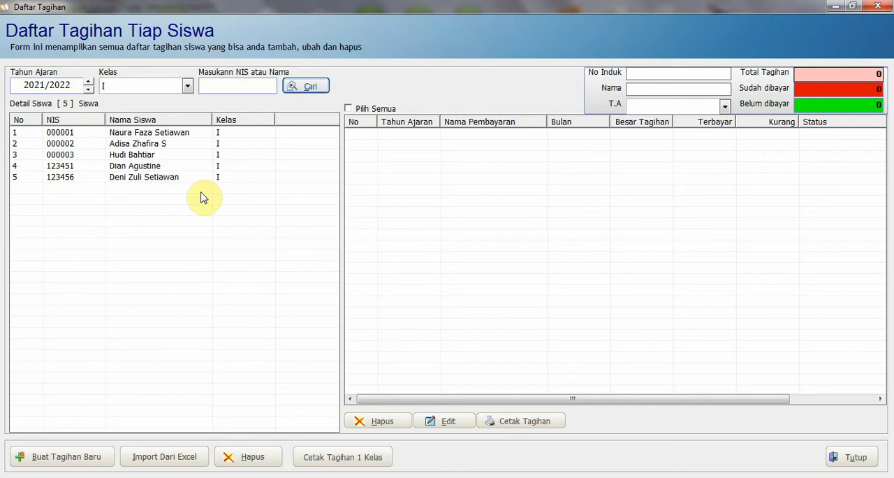
{"action": "left_click", "coordinate": [67, 458]}
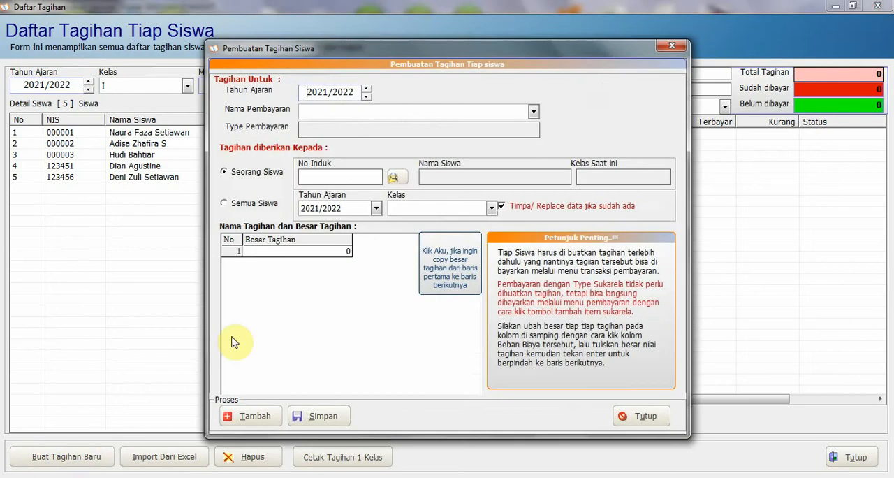
{"action": "left_click", "coordinate": [339, 116]}
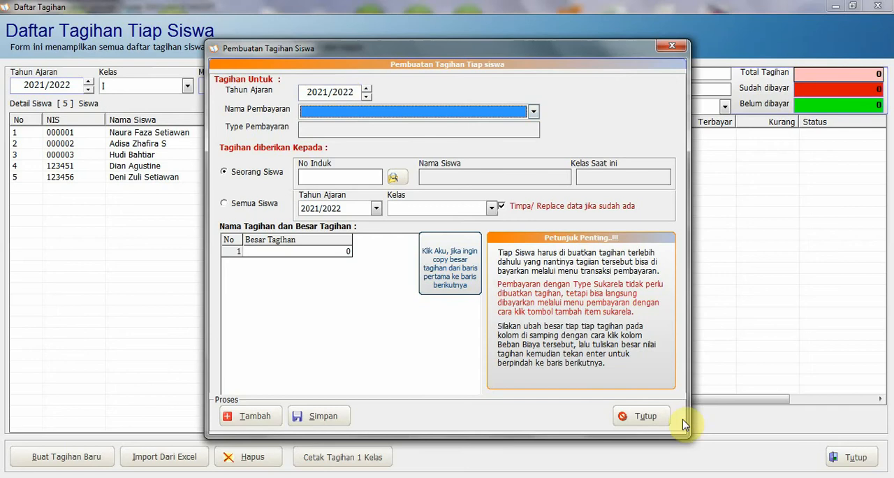
{"action": "left_click", "coordinate": [644, 416]}
{"action": "left_click", "coordinate": [852, 458]}
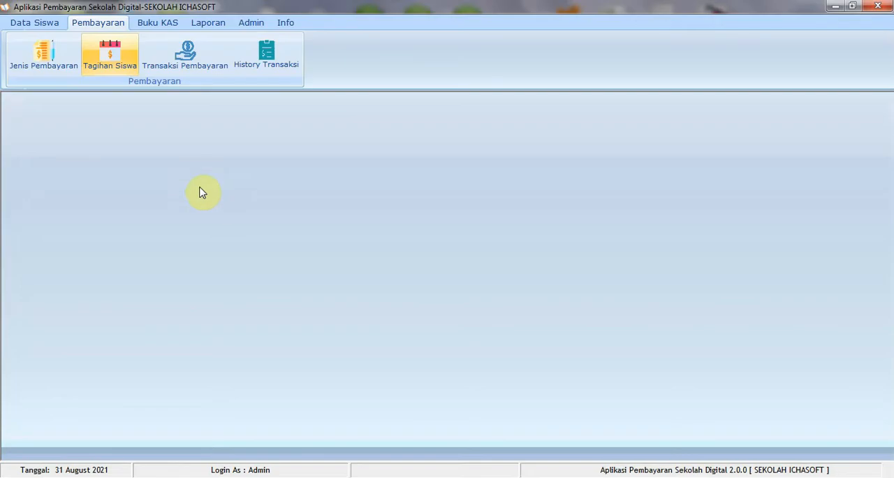
{"action": "left_click", "coordinate": [114, 68]}
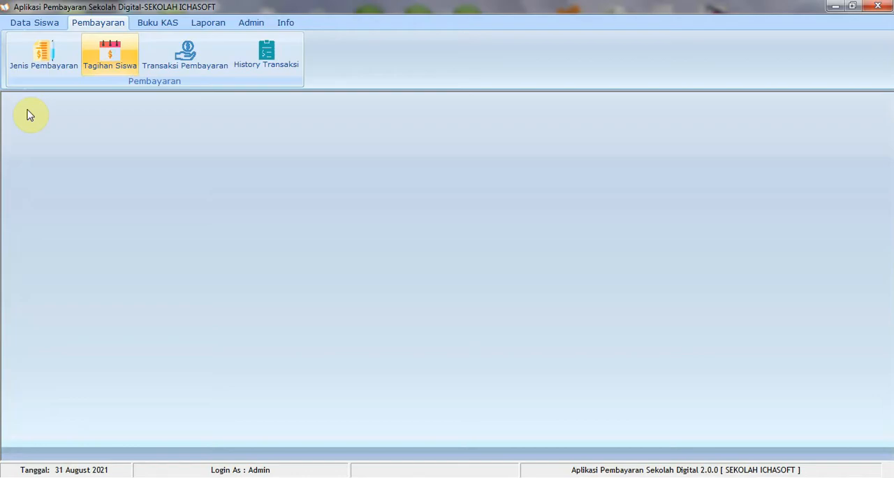
Add a 2021/2022 payment of kind SPP, named SPP, with payment type Bulanan, and save it
{"action": "left_click", "coordinate": [43, 56]}
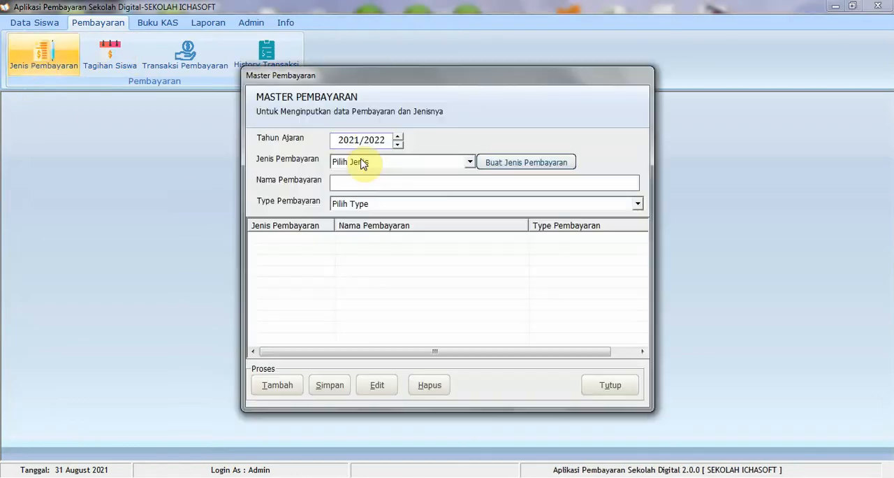
{"action": "left_click", "coordinate": [363, 163]}
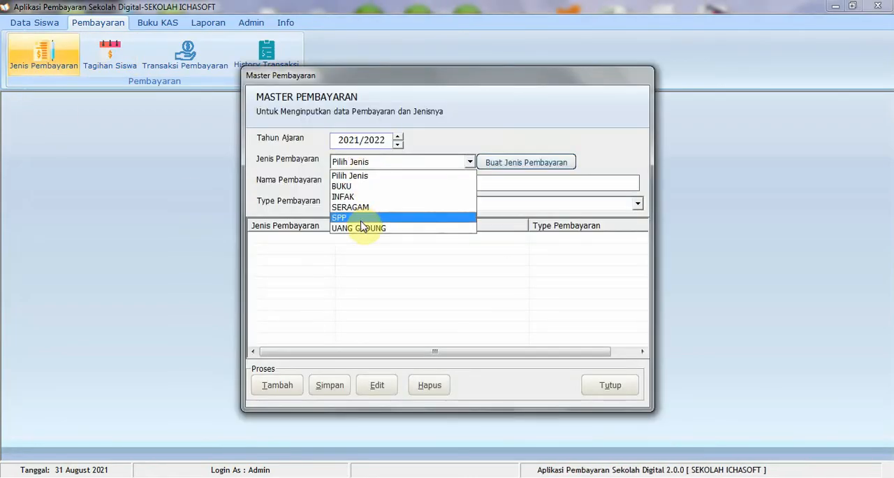
{"action": "left_click", "coordinate": [361, 218]}
{"action": "left_click", "coordinate": [362, 183]}
{"action": "type", "text": "SP"}
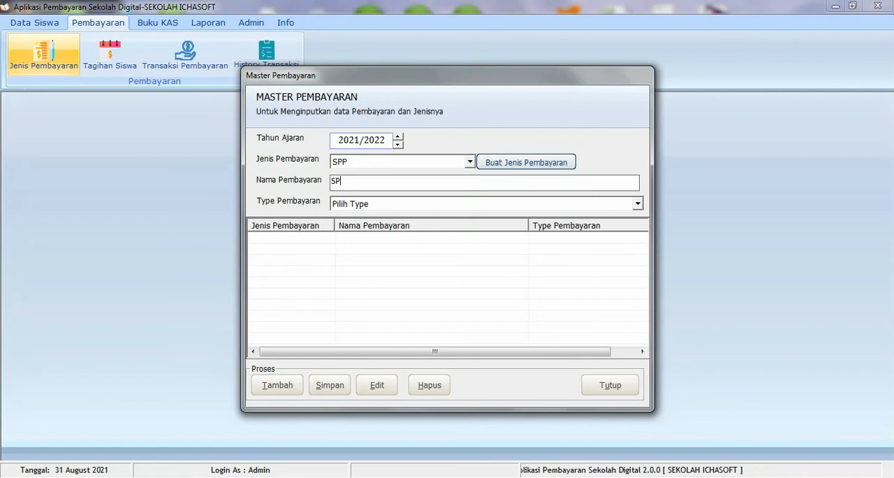
{"action": "type", "text": "P"}
{"action": "left_click", "coordinate": [390, 204]}
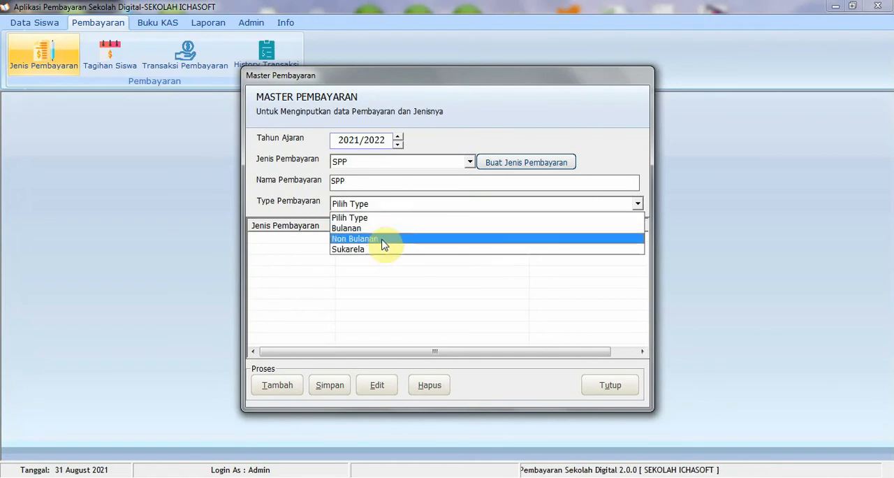
{"action": "left_click", "coordinate": [382, 229]}
{"action": "left_click", "coordinate": [339, 386]}
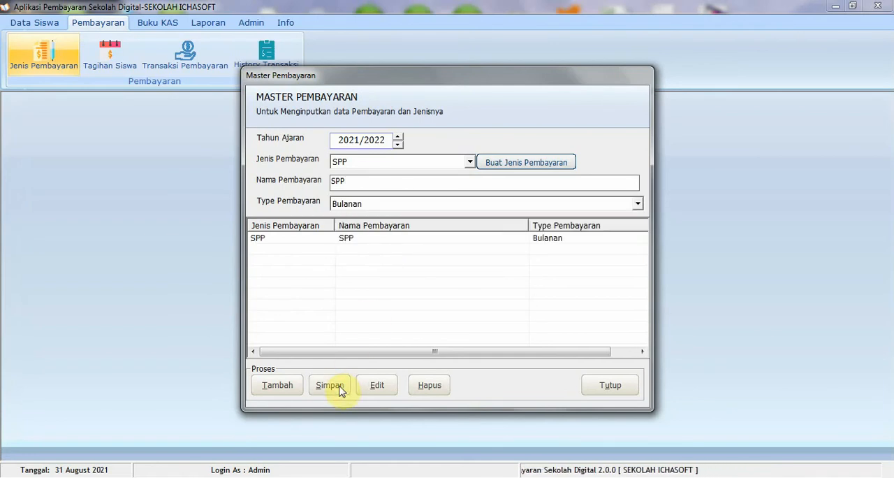
{"action": "left_click", "coordinate": [490, 291]}
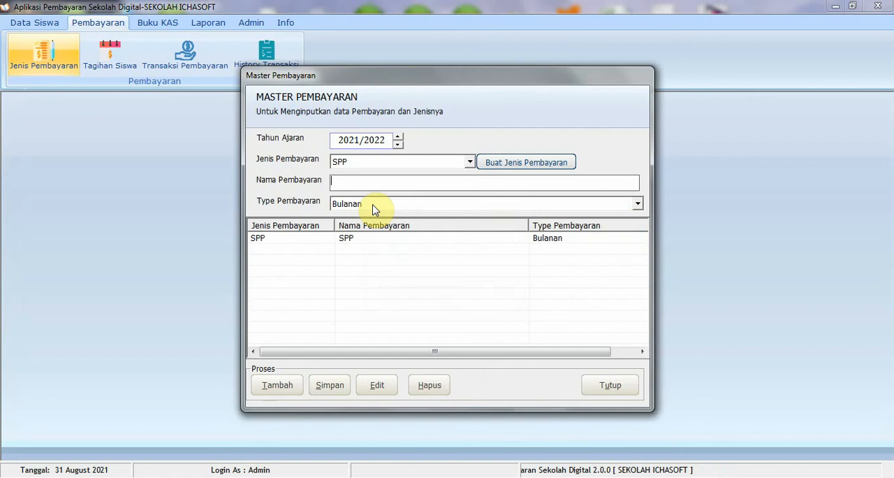
Add a payment of kind UANG GEDUNG named "Biaya Uang Gedung" with type Non Bulanan, save it and close the payment master form
{"action": "left_click", "coordinate": [354, 162]}
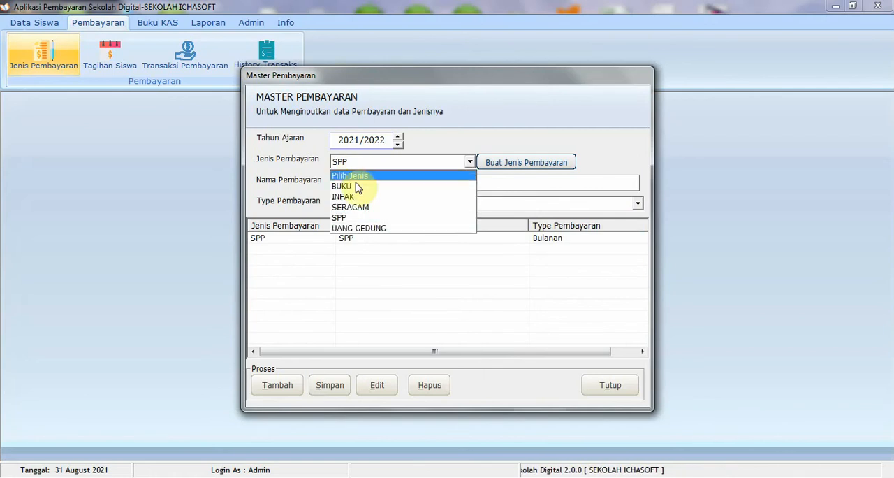
{"action": "left_click", "coordinate": [361, 228]}
{"action": "left_click", "coordinate": [349, 181]}
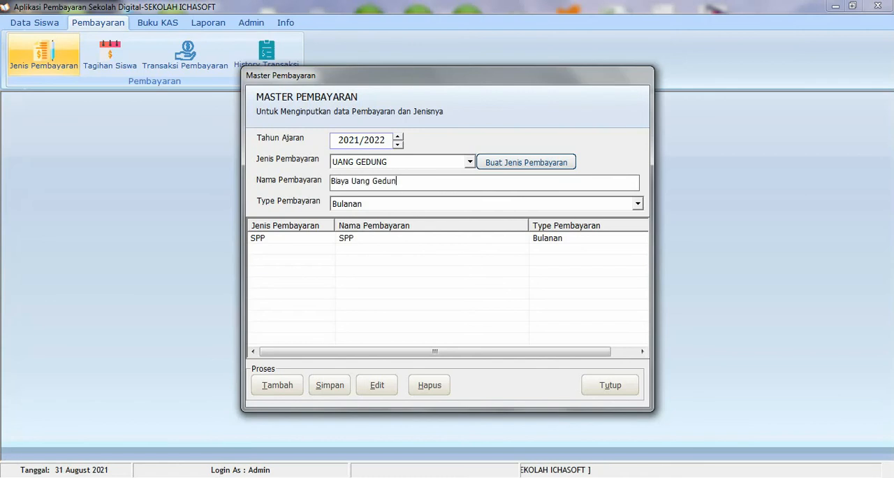
{"action": "left_click", "coordinate": [344, 203]}
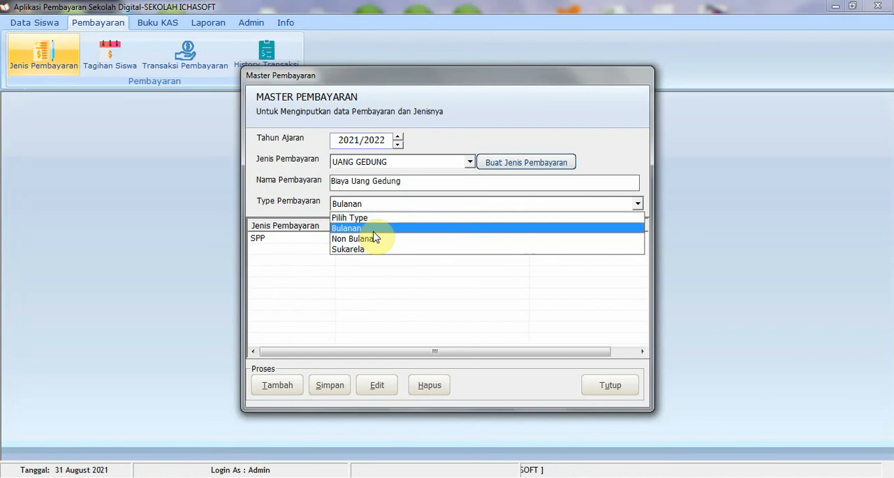
{"action": "left_click", "coordinate": [371, 238]}
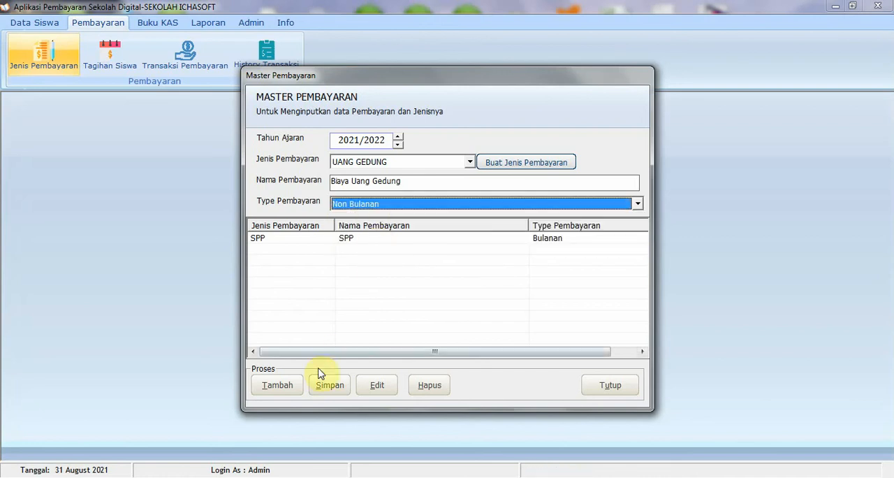
{"action": "left_click", "coordinate": [331, 383]}
{"action": "left_click", "coordinate": [489, 289]}
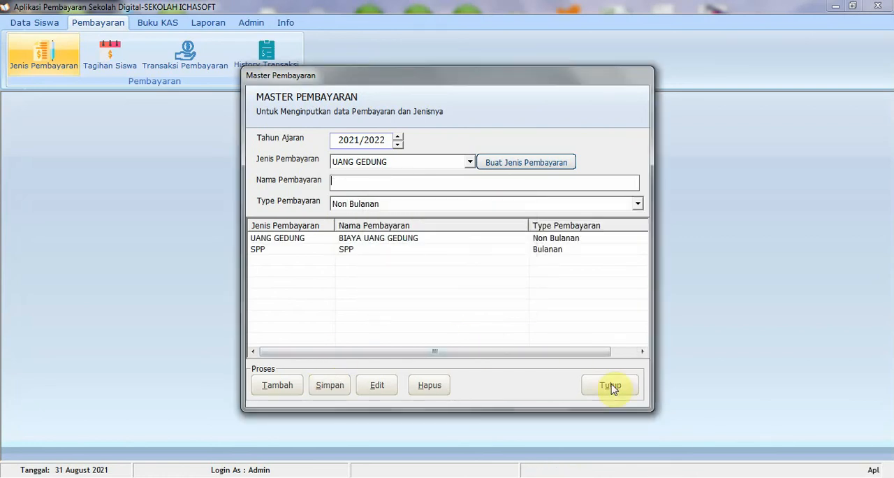
{"action": "left_click", "coordinate": [612, 384]}
Start a new student bill for school year 2021/2022 with SPP as the payment name
{"action": "left_click", "coordinate": [116, 73]}
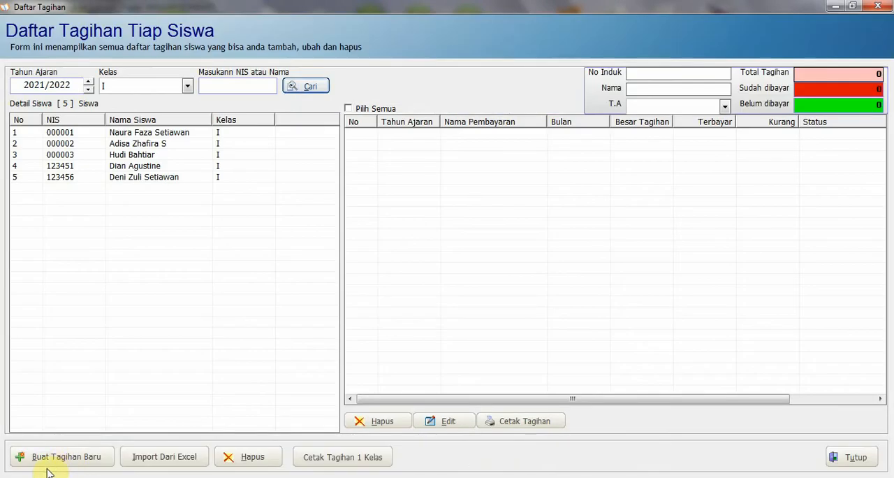
{"action": "left_click", "coordinate": [63, 466]}
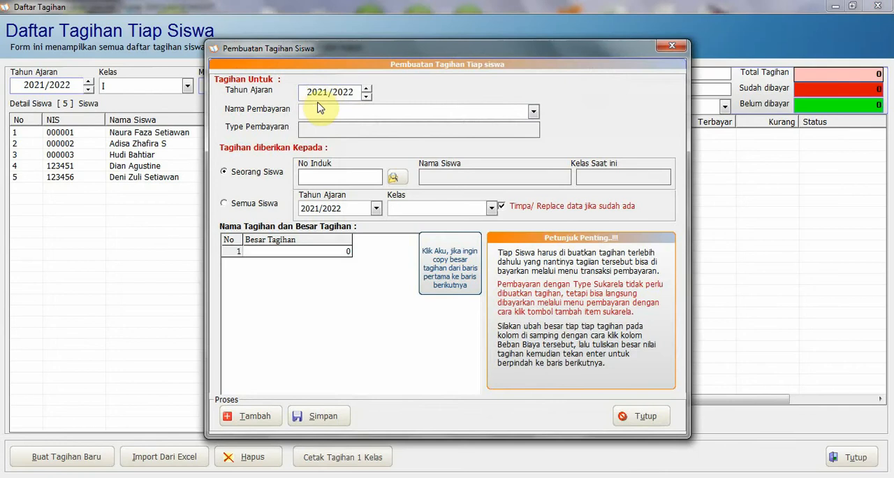
{"action": "left_click", "coordinate": [308, 94]}
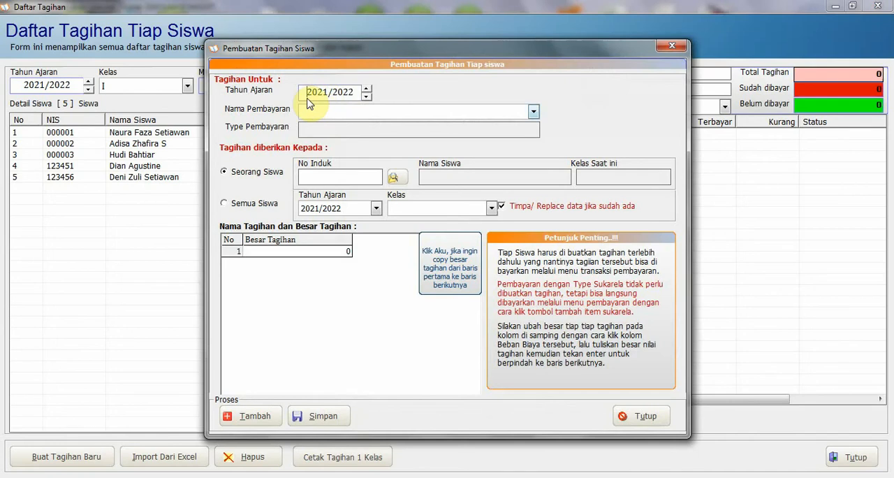
{"action": "left_click", "coordinate": [357, 113]}
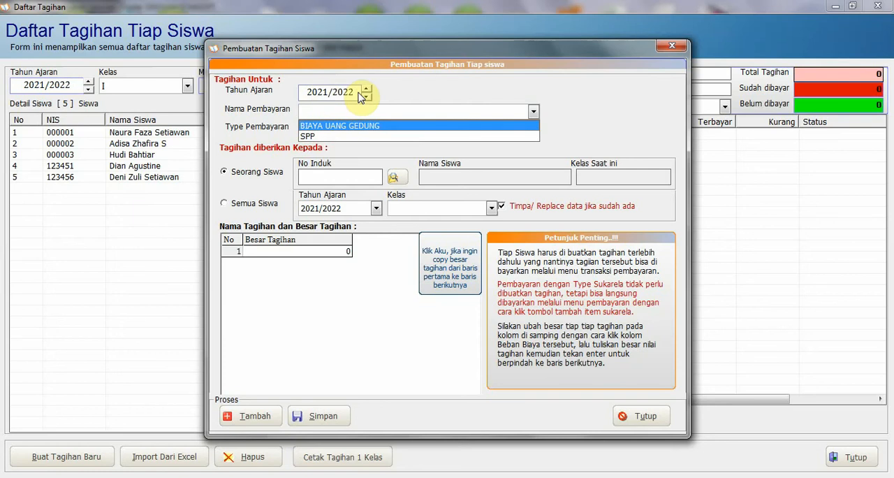
{"action": "left_click", "coordinate": [337, 134]}
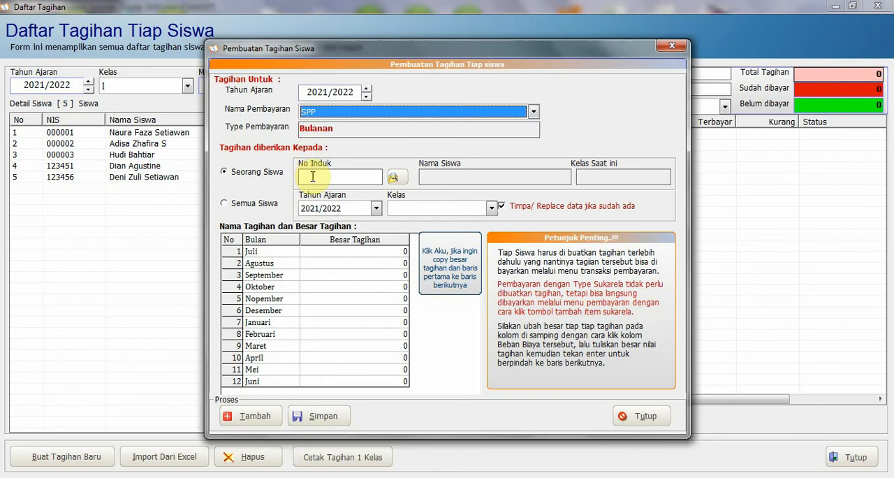
View the single-student (Seorang Siswa) option and its student search list, closing the list without choosing anyone
{"action": "left_click", "coordinate": [312, 176]}
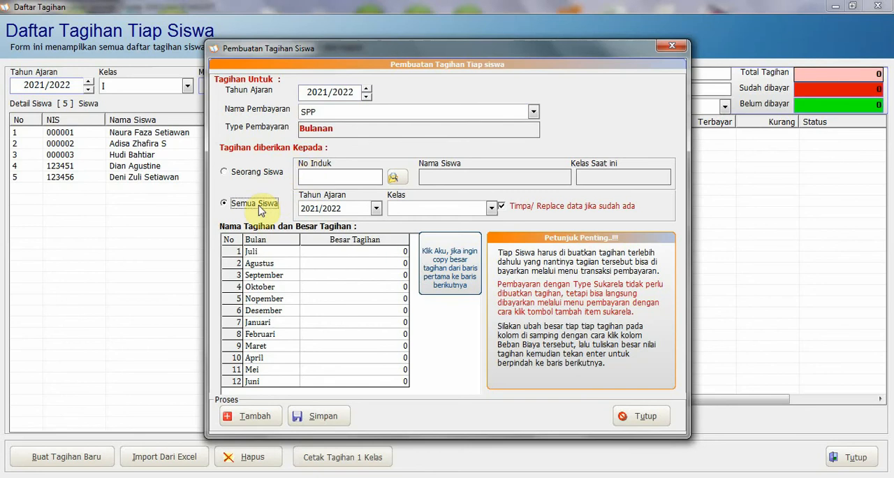
{"action": "left_click", "coordinate": [263, 175]}
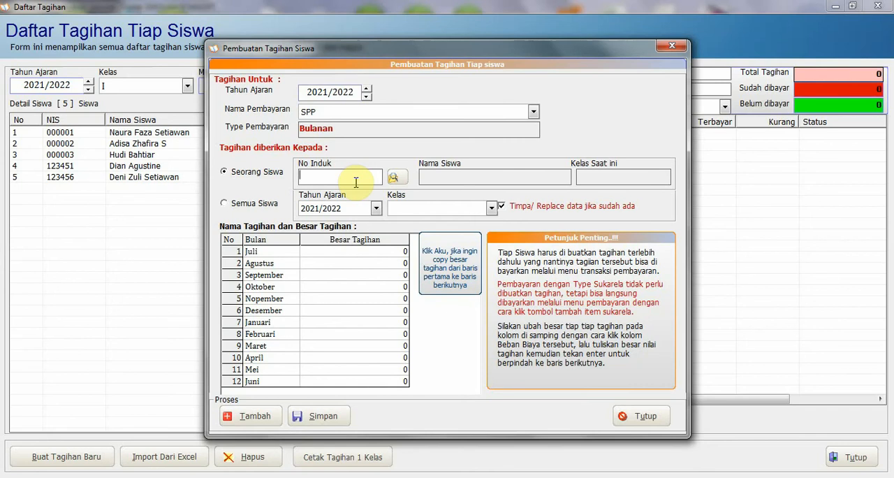
{"action": "left_click", "coordinate": [395, 178]}
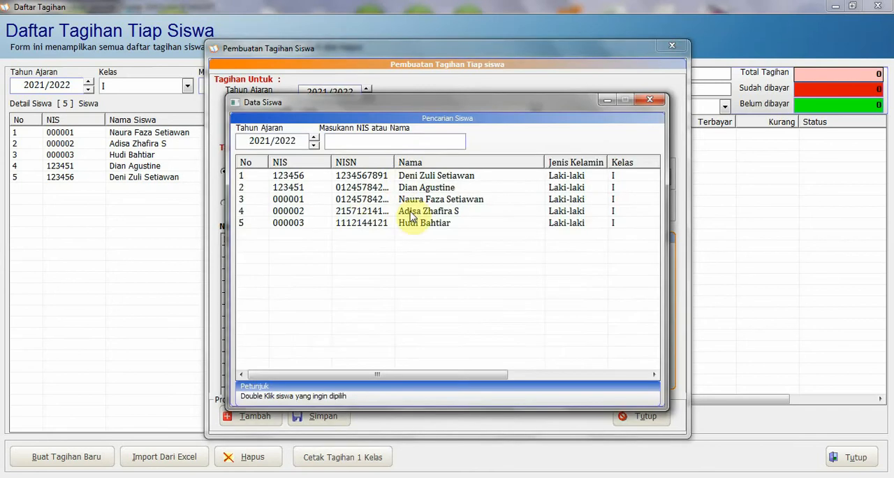
{"action": "left_click", "coordinate": [650, 101]}
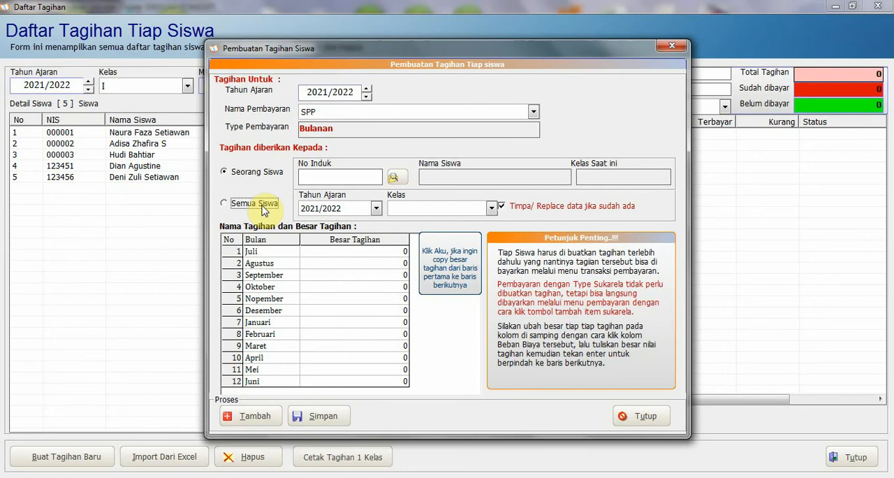
Assign the SPP bill to all students (Semua Siswa) of class I in 2021/2022
{"action": "left_click", "coordinate": [263, 210]}
{"action": "left_click", "coordinate": [414, 211]}
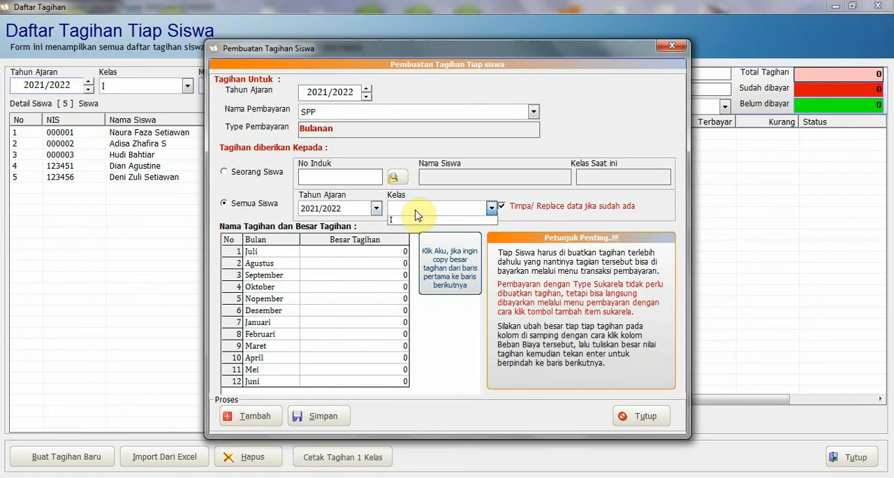
{"action": "left_click", "coordinate": [411, 221]}
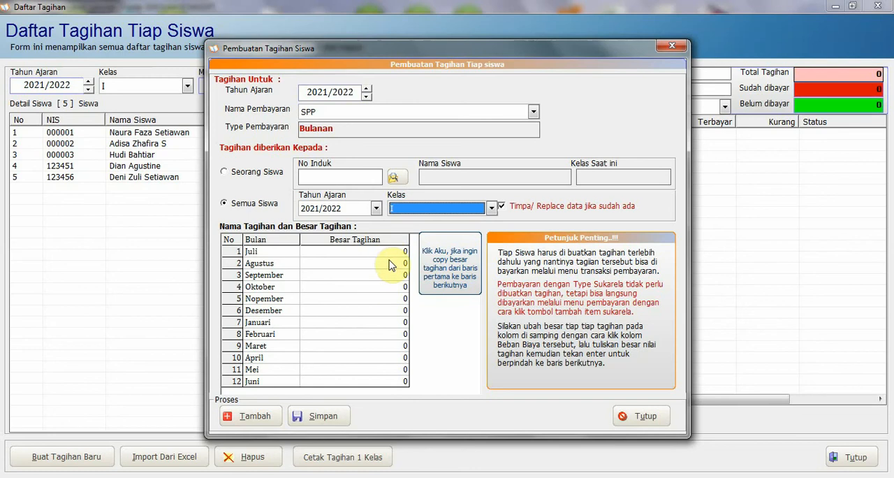
Set the SPP bill to 100000 for every month, except 150000 for Januari and Februari, and save it
{"action": "left_click", "coordinate": [390, 252]}
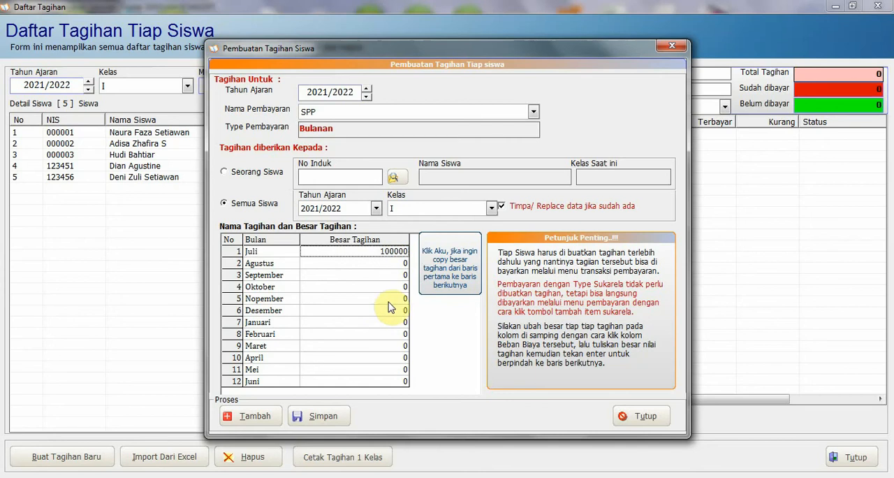
{"action": "left_click", "coordinate": [451, 269]}
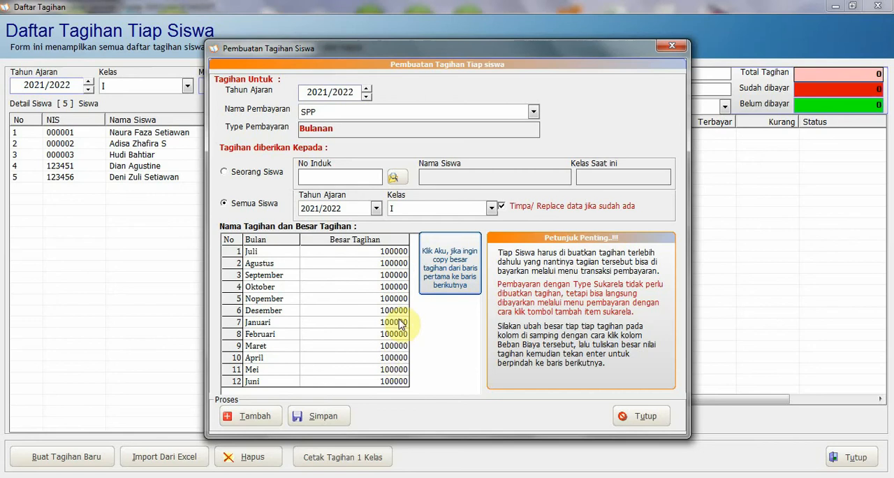
{"action": "left_click", "coordinate": [401, 323]}
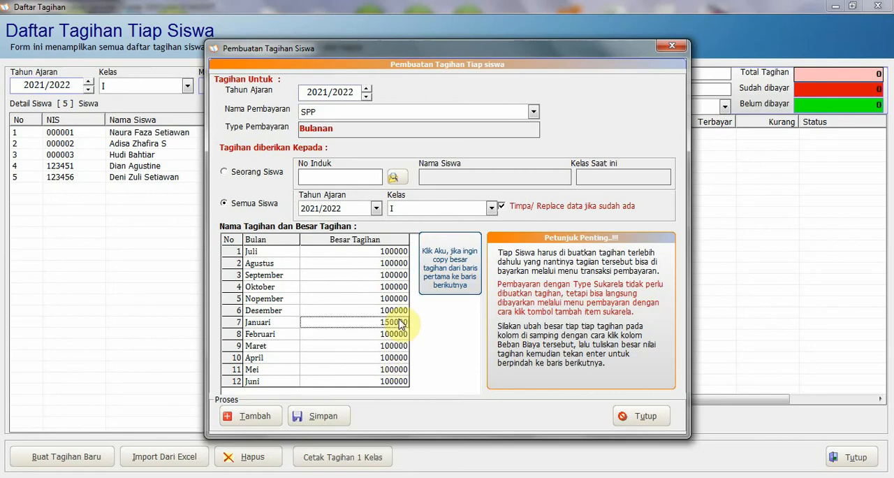
{"action": "left_click", "coordinate": [401, 341]}
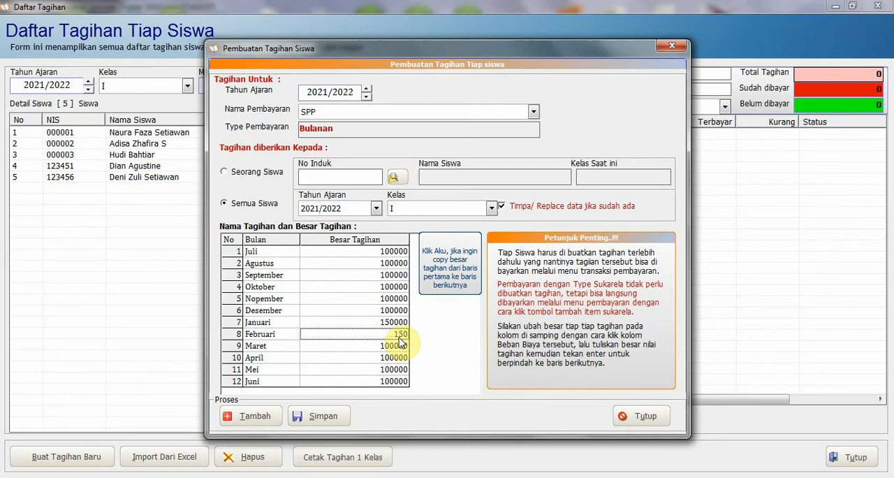
{"action": "left_click", "coordinate": [329, 423]}
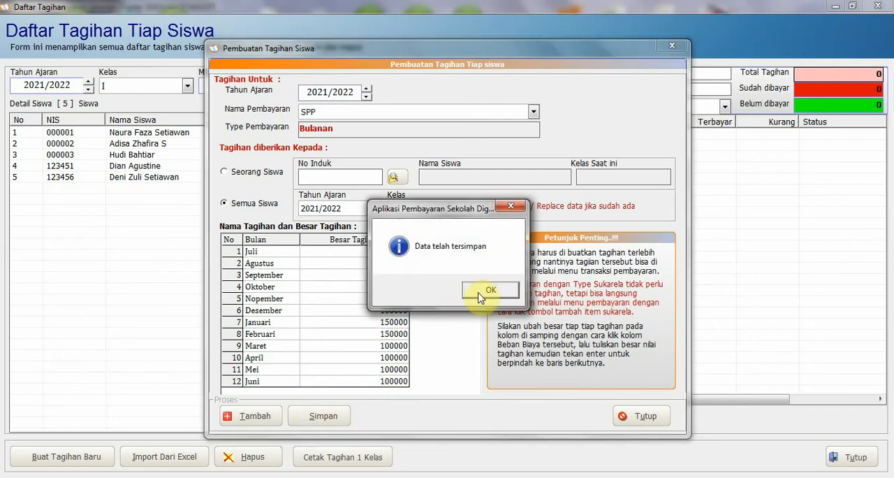
{"action": "left_click", "coordinate": [492, 291]}
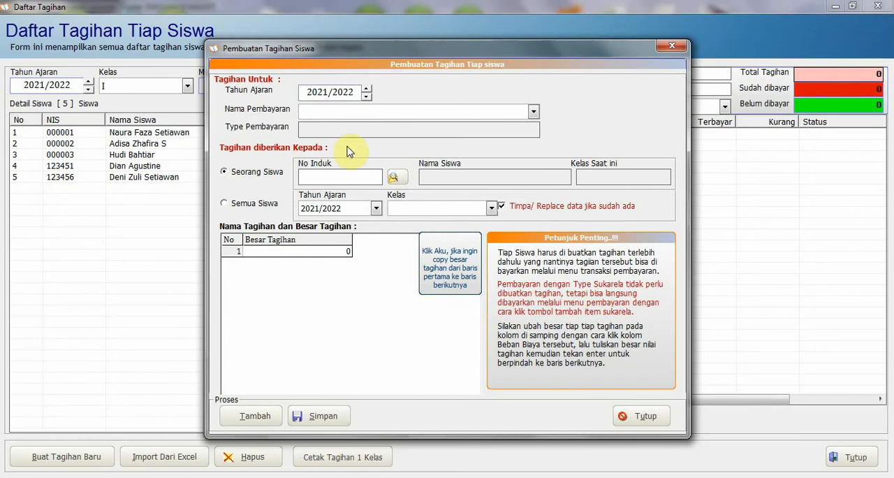
Set up a BIAYA UANG GEDUNG bill for all students of class I in 2021/2022
{"action": "left_click", "coordinate": [354, 111]}
{"action": "left_click", "coordinate": [351, 126]}
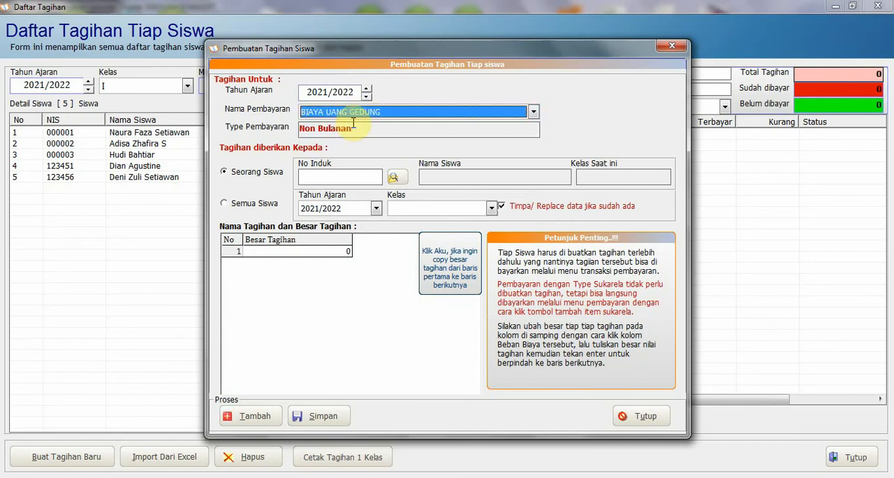
{"action": "left_click", "coordinate": [224, 203]}
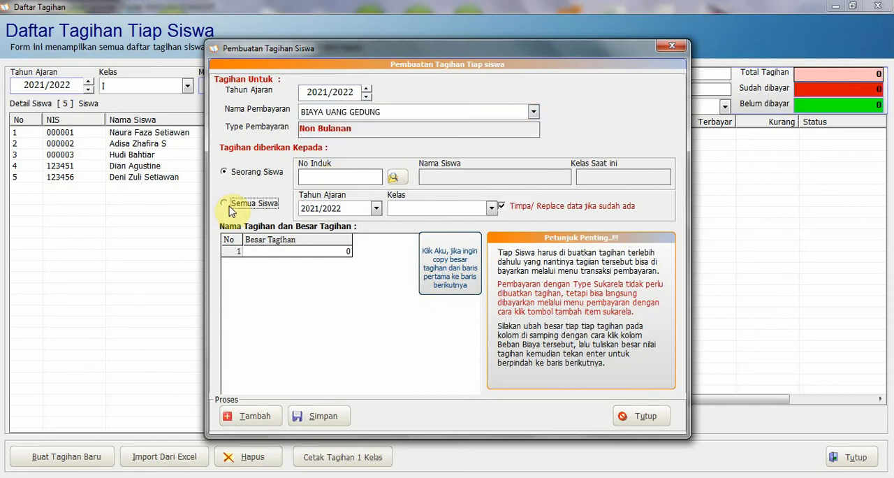
{"action": "left_click", "coordinate": [424, 208]}
{"action": "left_click", "coordinate": [421, 222]}
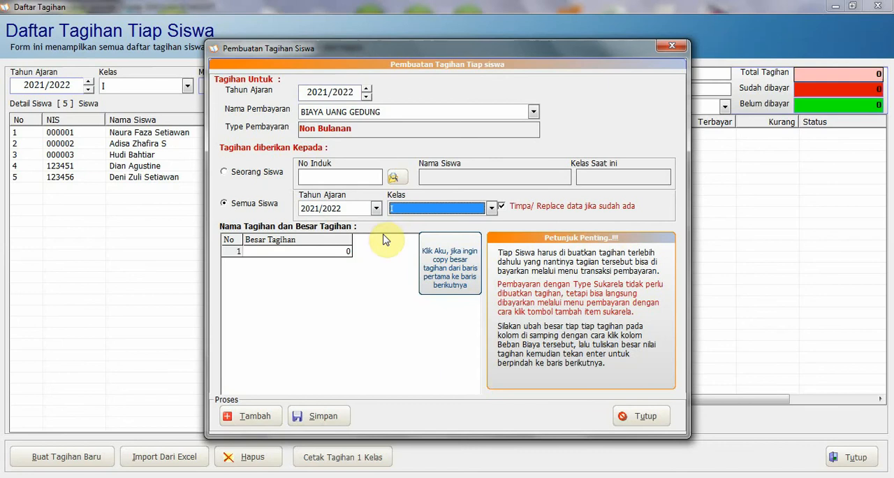
Set the building fee bill amount to 3000000, save it and close the bill creation form
{"action": "left_click", "coordinate": [325, 255]}
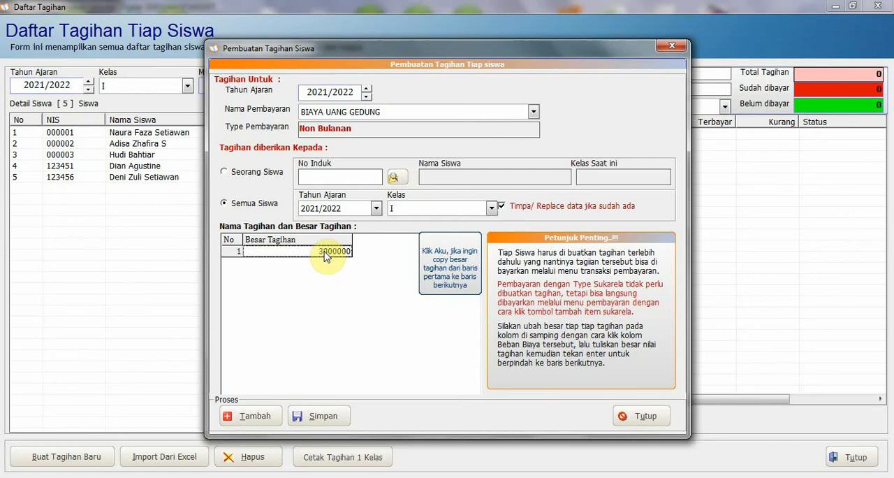
{"action": "left_click", "coordinate": [323, 417]}
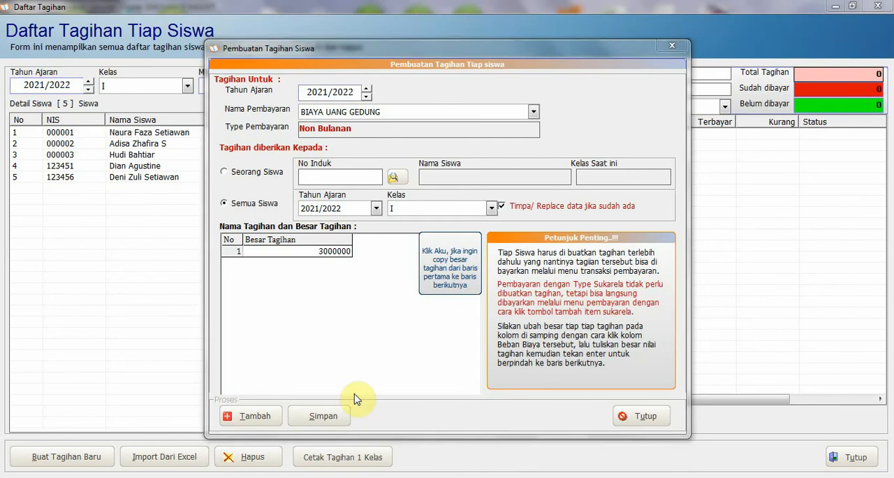
{"action": "left_click", "coordinate": [489, 286]}
{"action": "left_click", "coordinate": [644, 418]}
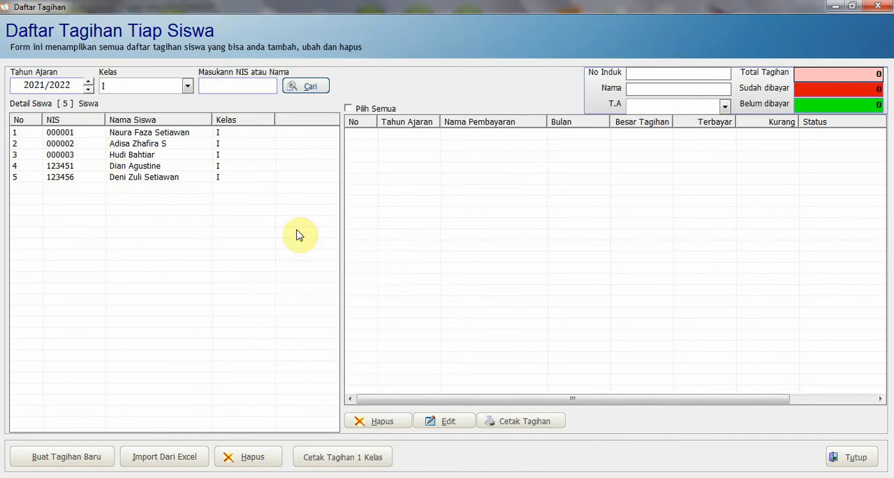
Examine the bills of each student in class I, including the payment status of the second student's bills
{"action": "left_click", "coordinate": [137, 133]}
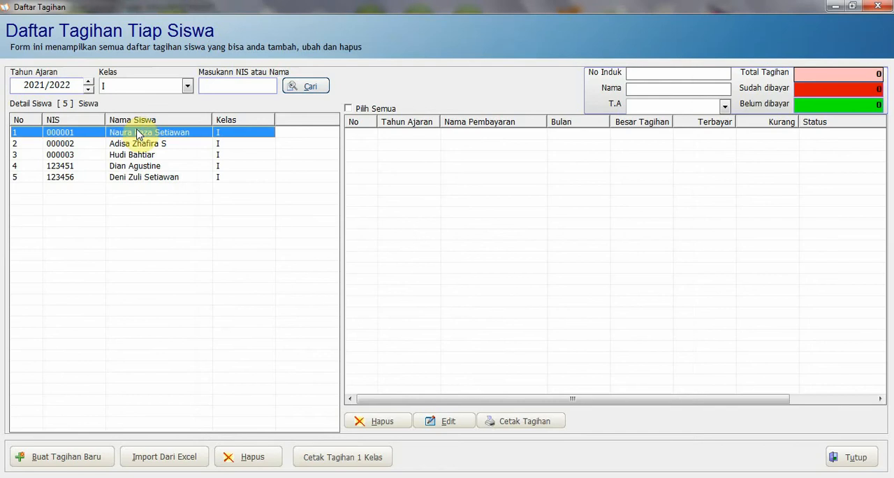
{"action": "left_click", "coordinate": [137, 144]}
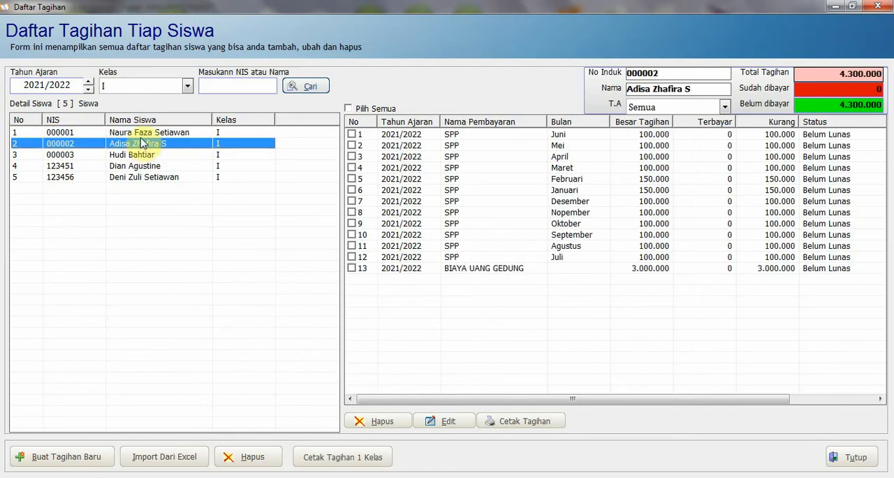
{"action": "left_click", "coordinate": [137, 133]}
{"action": "left_click", "coordinate": [137, 154]}
{"action": "left_click", "coordinate": [139, 166]}
{"action": "left_click", "coordinate": [139, 176]}
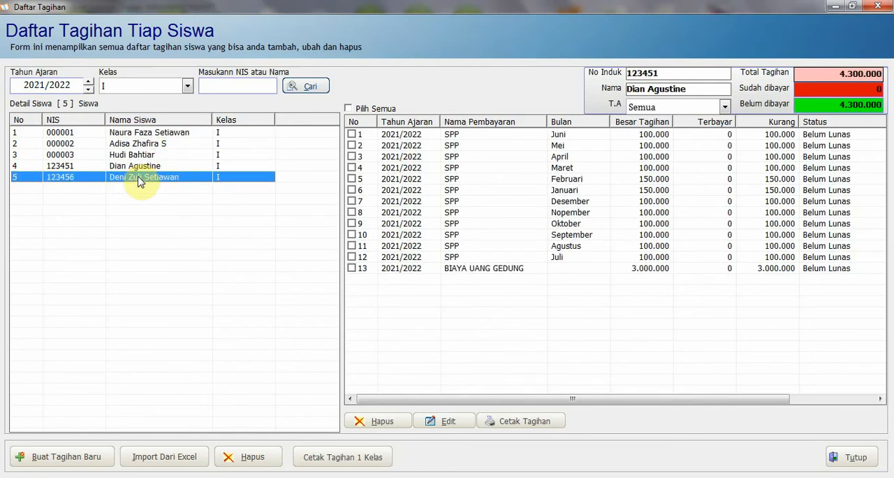
{"action": "left_click", "coordinate": [140, 166]}
{"action": "left_click", "coordinate": [141, 155]}
{"action": "left_click", "coordinate": [143, 144]}
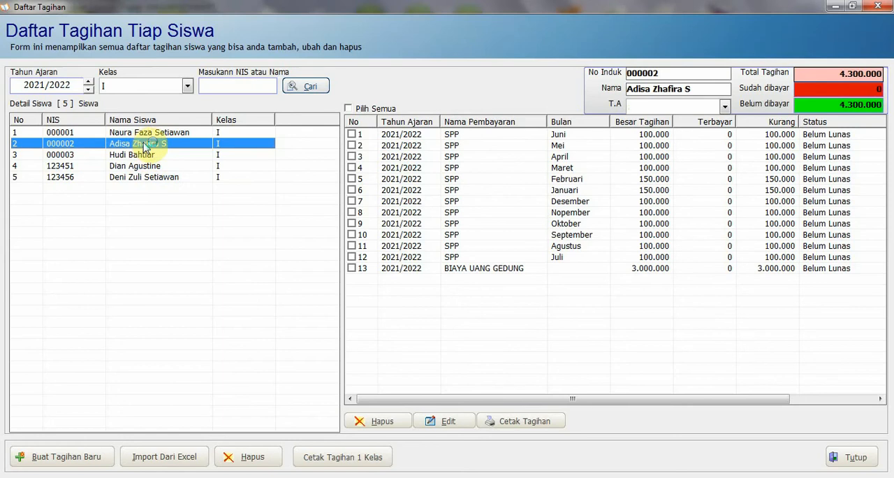
{"action": "left_click", "coordinate": [142, 166]}
{"action": "left_click", "coordinate": [156, 143]}
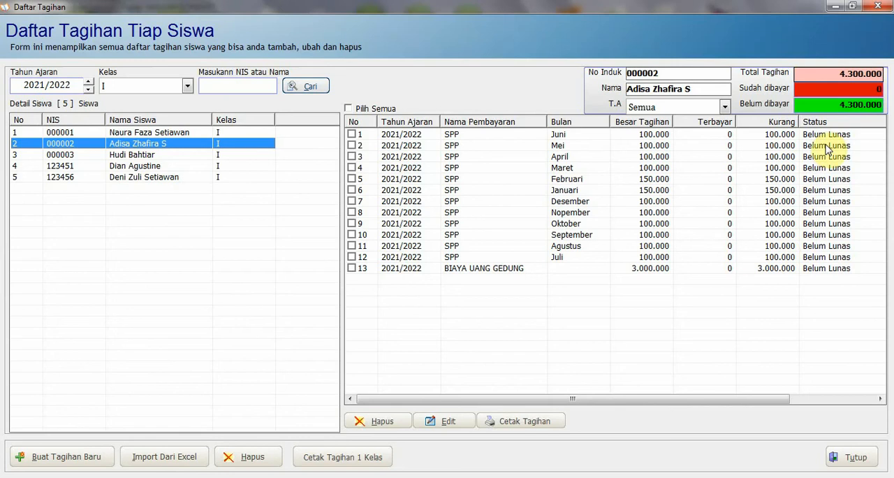
{"action": "left_click_drag", "start_coordinate": [833, 257], "coordinate": [827, 166]}
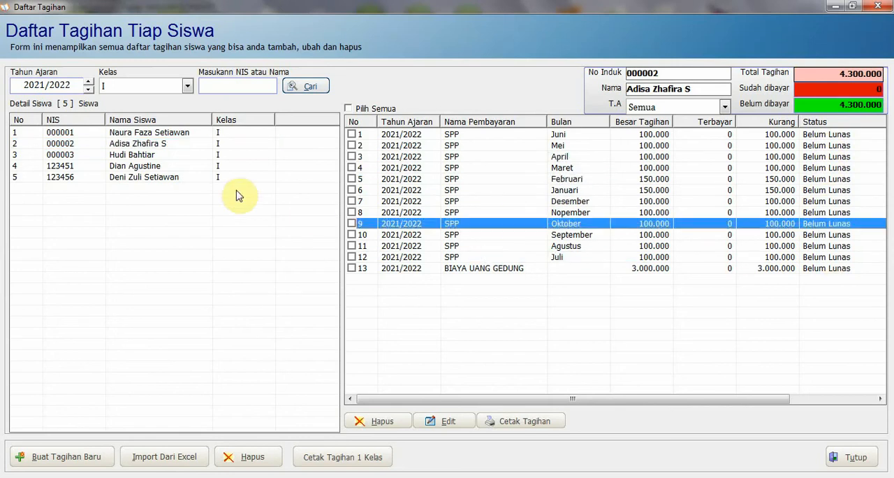
Preview the printout of all bills (Cetak Semua) for the second student, and close the preview without printing
{"action": "left_click", "coordinate": [455, 147]}
{"action": "left_click", "coordinate": [504, 424]}
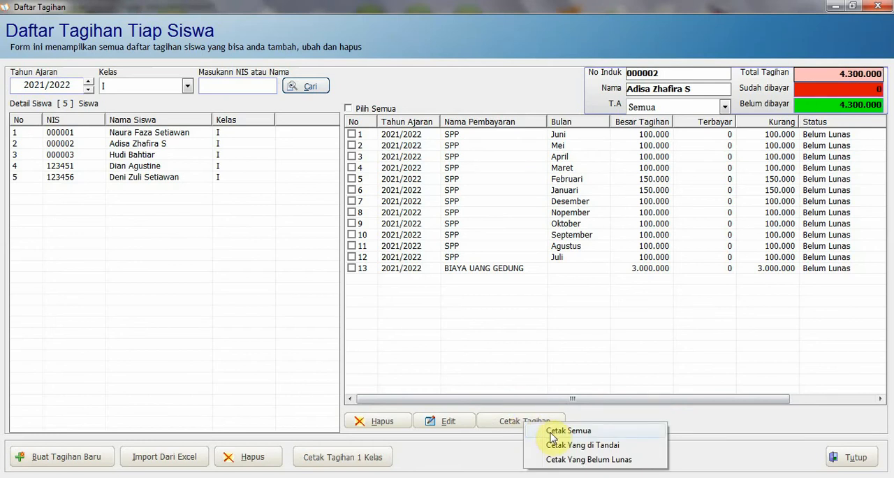
{"action": "left_click", "coordinate": [551, 433]}
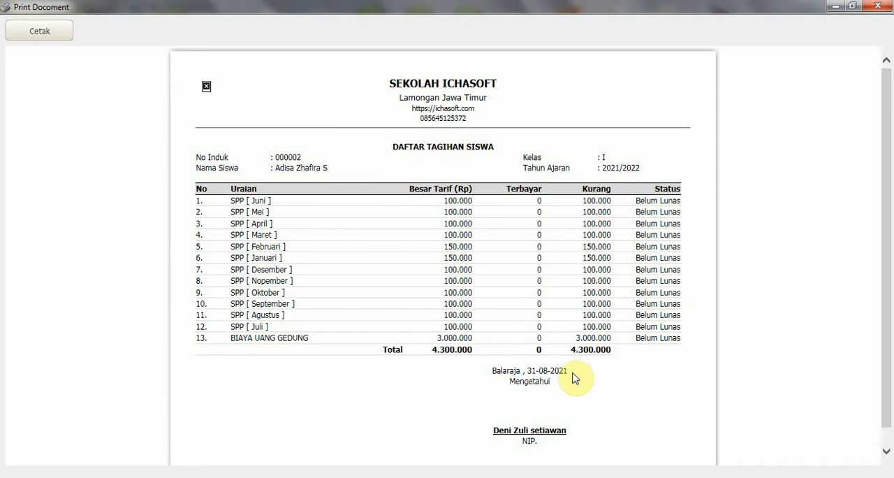
{"action": "left_click", "coordinate": [877, 6]}
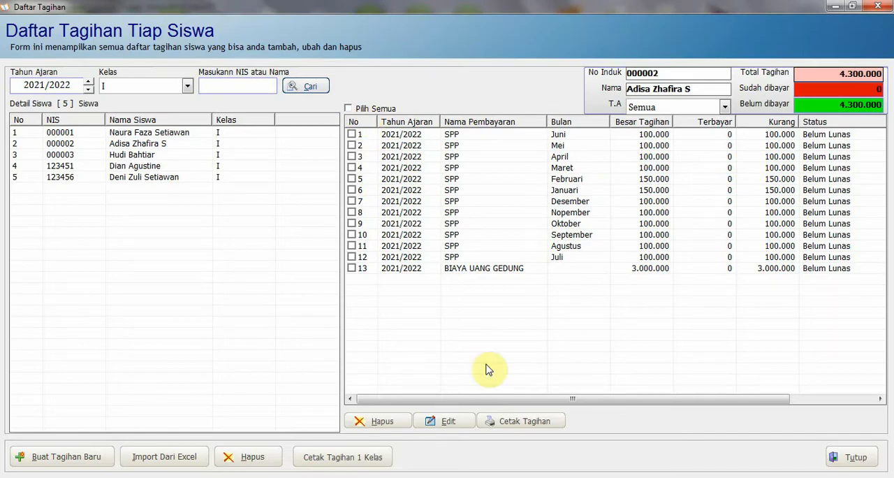
View the bill print options, mark all of the student's bills as an example, and close the bill list
{"action": "left_click", "coordinate": [527, 424]}
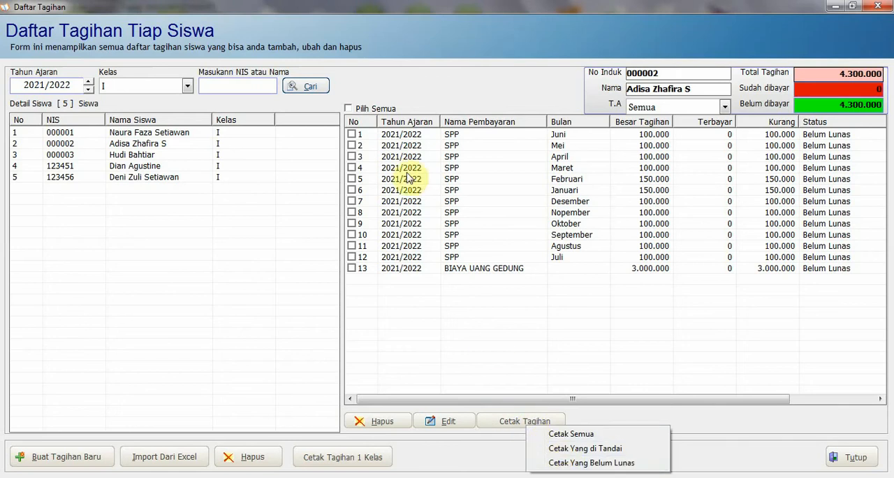
{"action": "left_click", "coordinate": [351, 133]}
{"action": "left_click", "coordinate": [349, 108]}
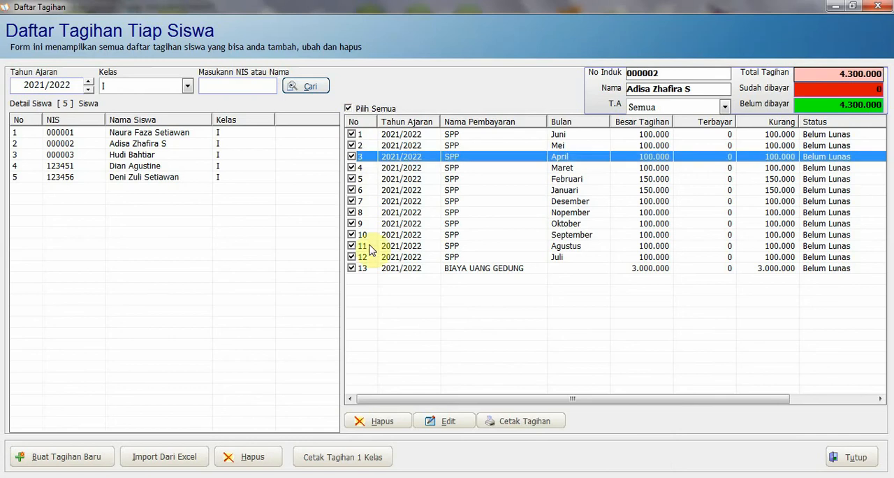
{"action": "left_click", "coordinate": [855, 458]}
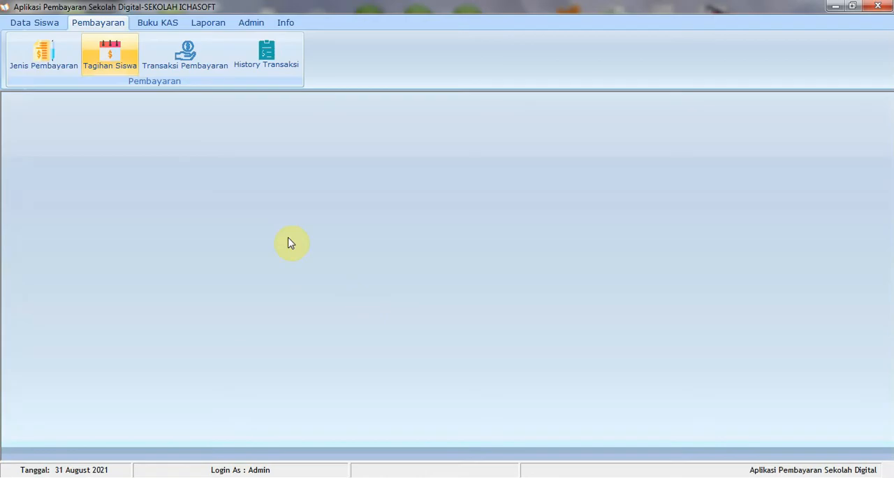
Open the payment transaction form (Transaksi Pembayaran) and load the first student's bills by student number
{"action": "left_click", "coordinate": [185, 56]}
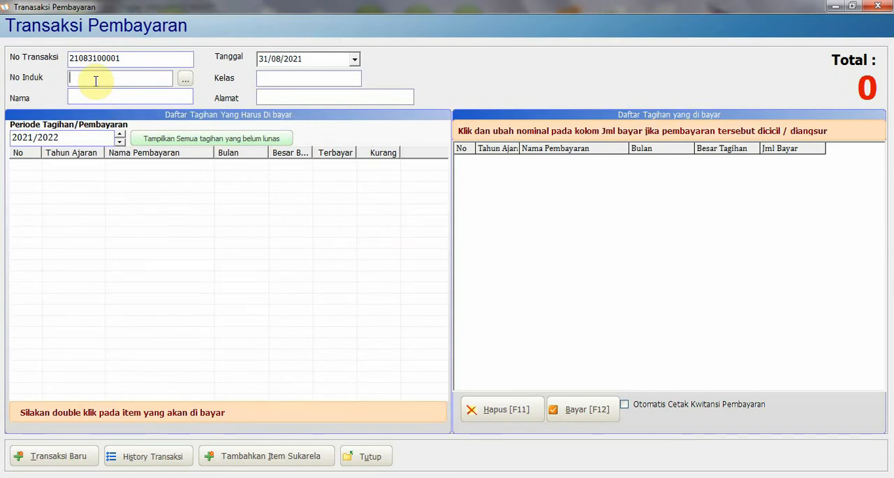
{"action": "type", "text": "000001"}
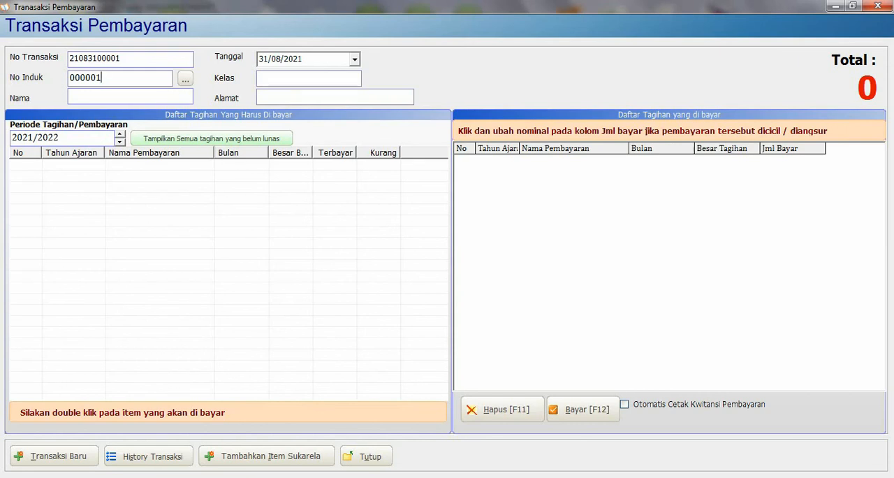
{"action": "key", "text": "Return"}
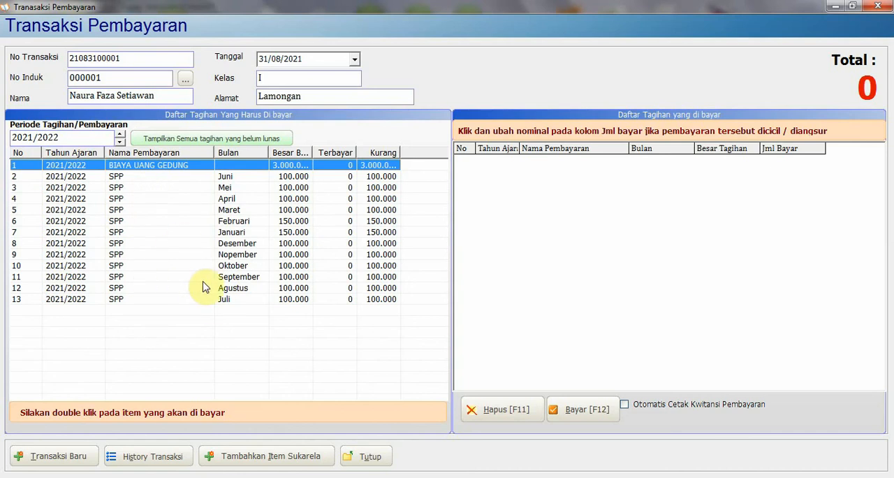
{"action": "left_click_drag", "start_coordinate": [117, 216], "coordinate": [116, 288]}
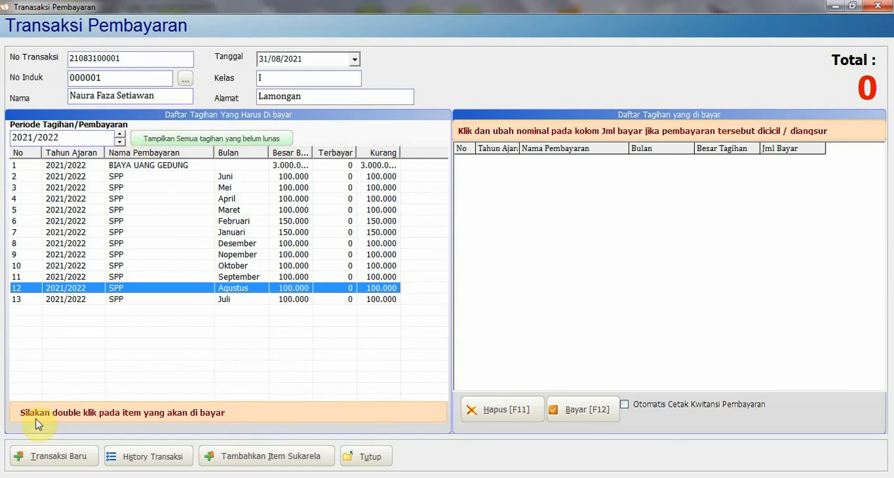
Start a new transaction and load the same student's bills by entering the student's name
{"action": "left_click", "coordinate": [42, 458]}
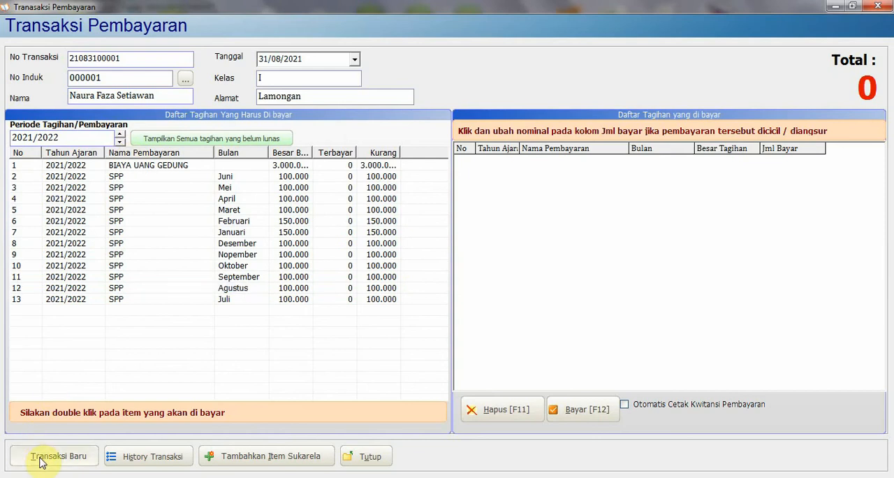
{"action": "left_click", "coordinate": [92, 98]}
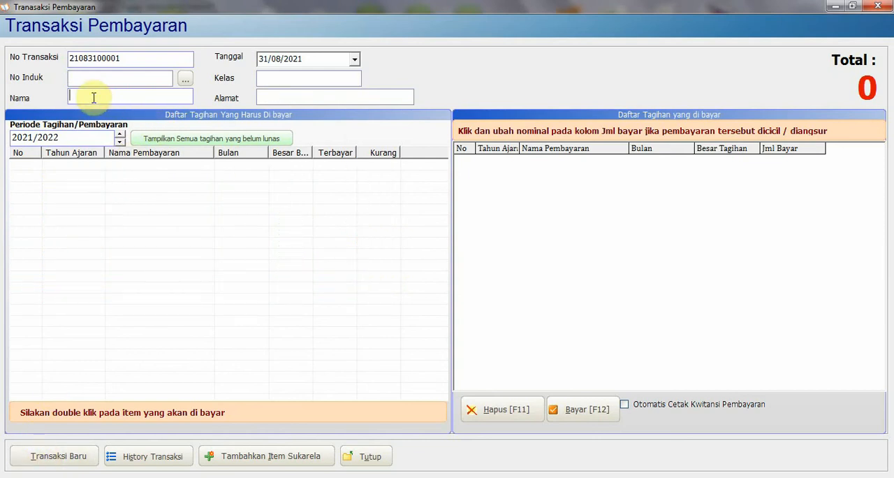
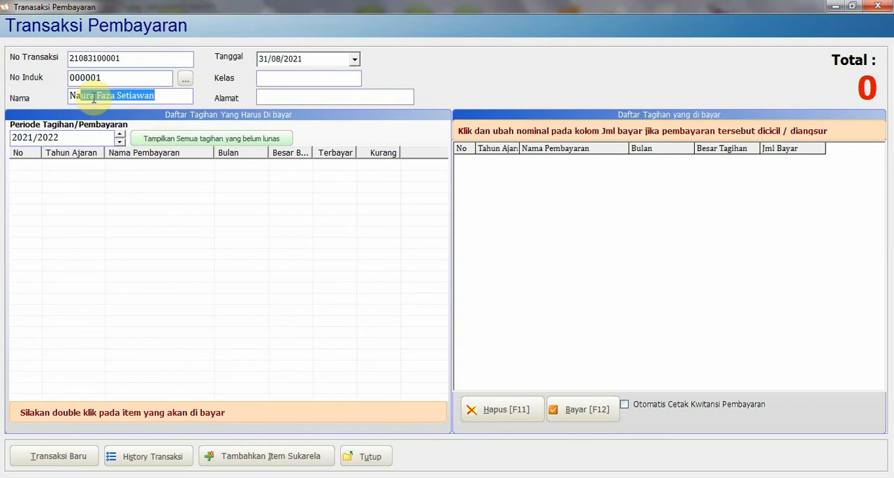
{"action": "key", "text": "Return"}
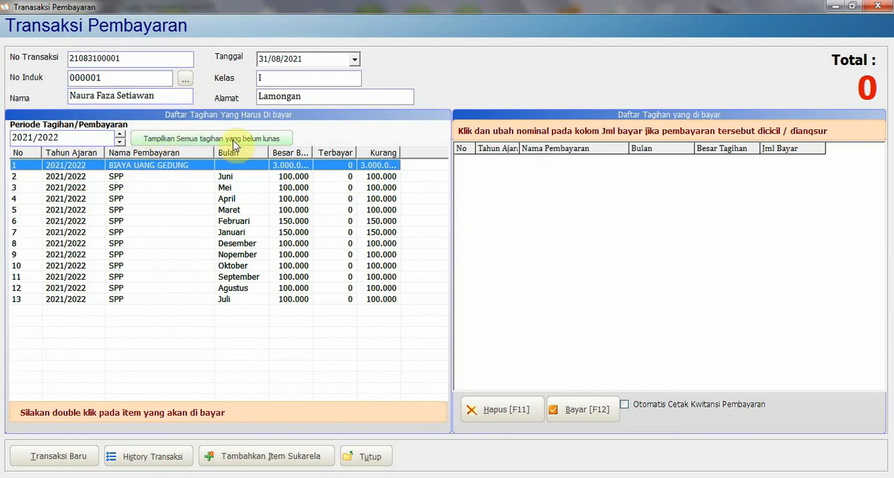
Examine the student's SPP and building fee bills for 2021/2022, including the display of all unpaid bills
{"action": "left_click", "coordinate": [215, 256]}
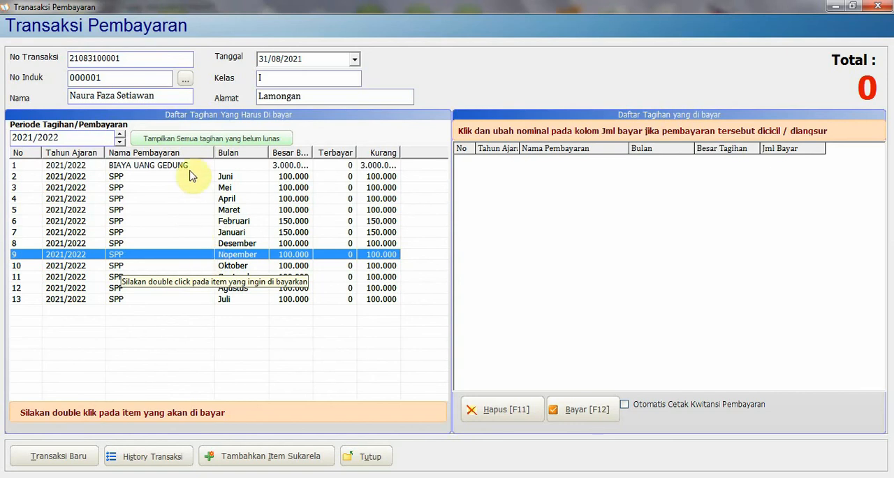
{"action": "left_click", "coordinate": [166, 222]}
{"action": "left_click", "coordinate": [167, 187]}
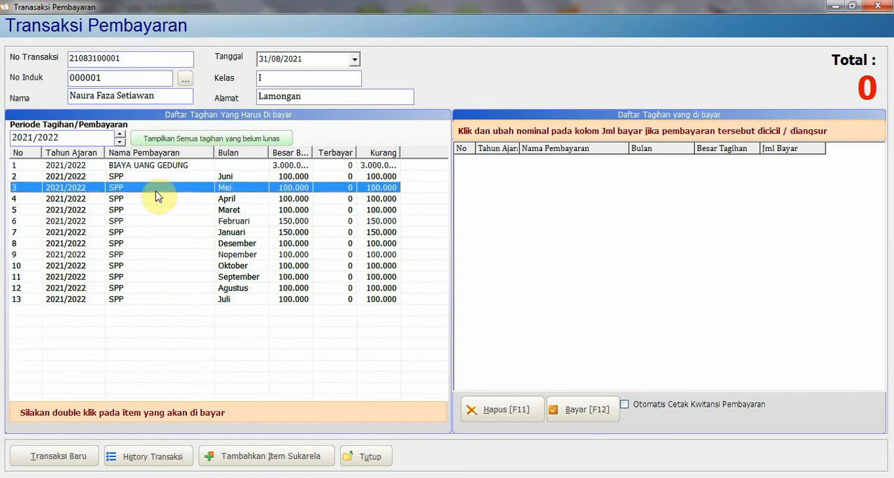
{"action": "left_click", "coordinate": [146, 222]}
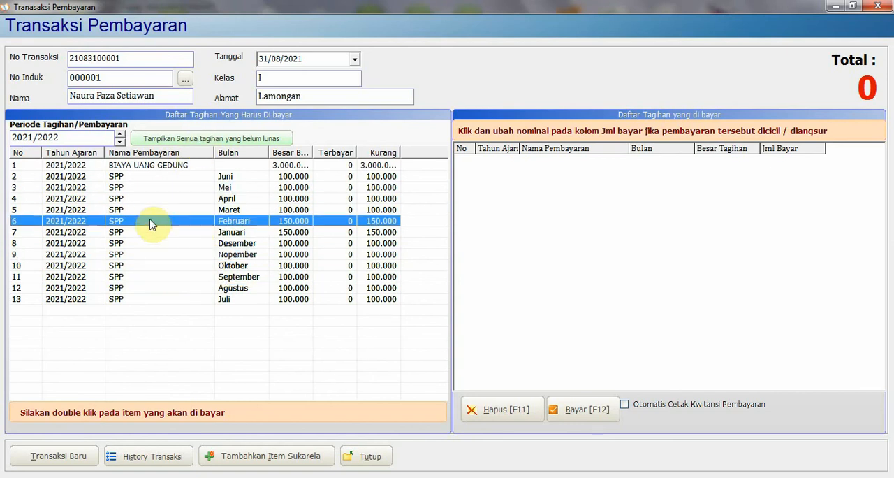
{"action": "left_click", "coordinate": [180, 140]}
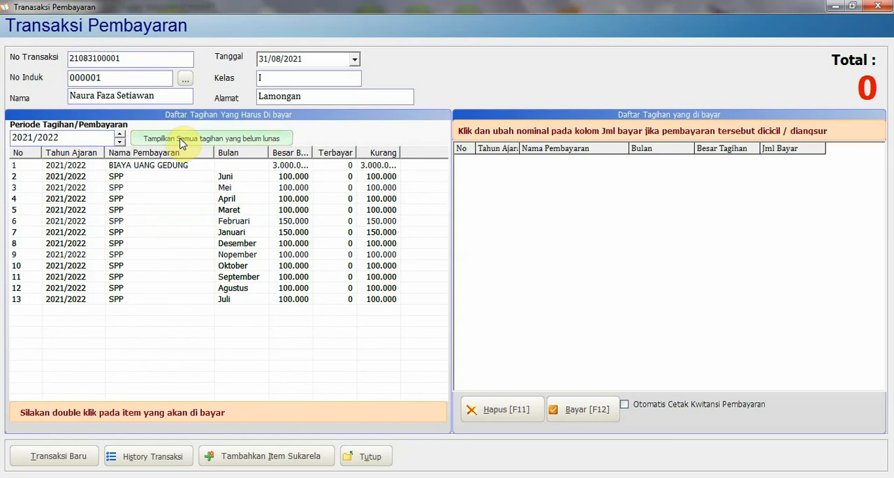
{"action": "left_click", "coordinate": [201, 232]}
{"action": "left_click", "coordinate": [106, 187]}
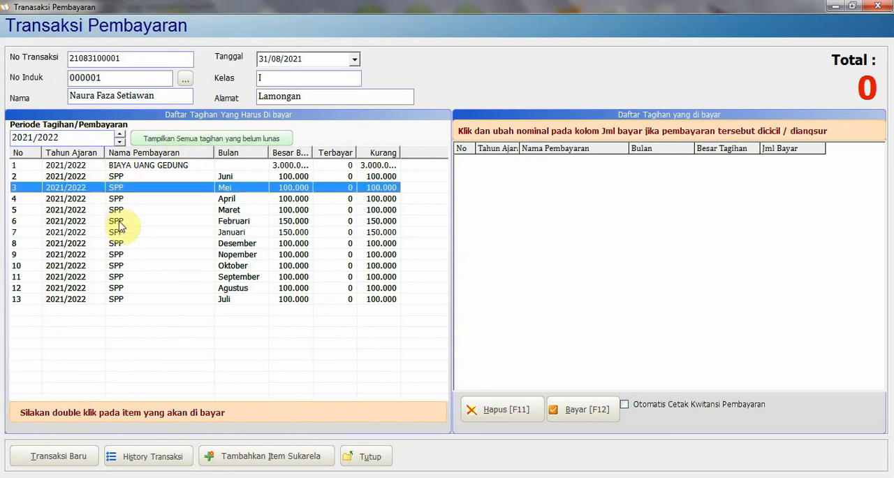
{"action": "left_click", "coordinate": [119, 221]}
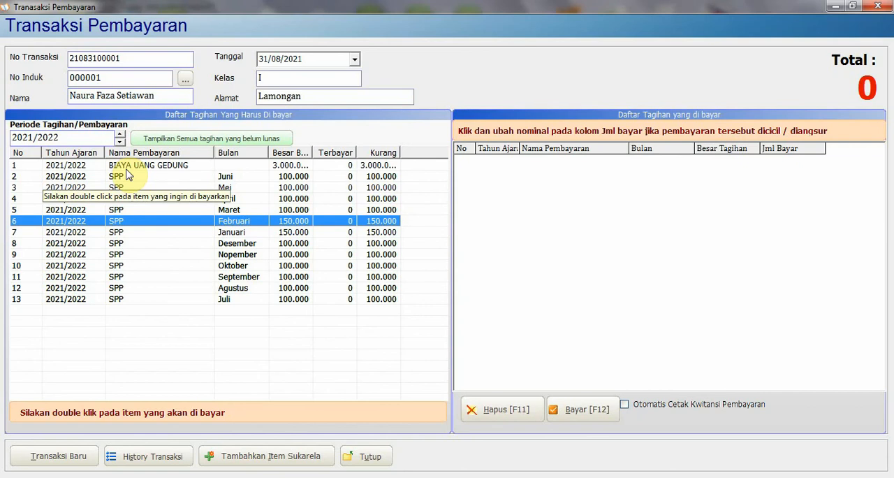
Add the BIAYA UANG GEDUNG bill to the payment and set its paid amount to 500000 as an instalment
{"action": "double_click", "coordinate": [127, 166]}
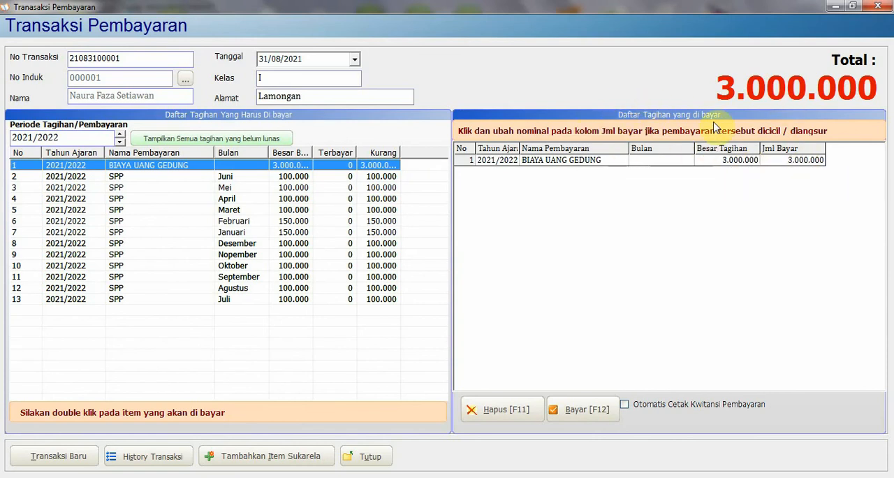
{"action": "left_click", "coordinate": [798, 165]}
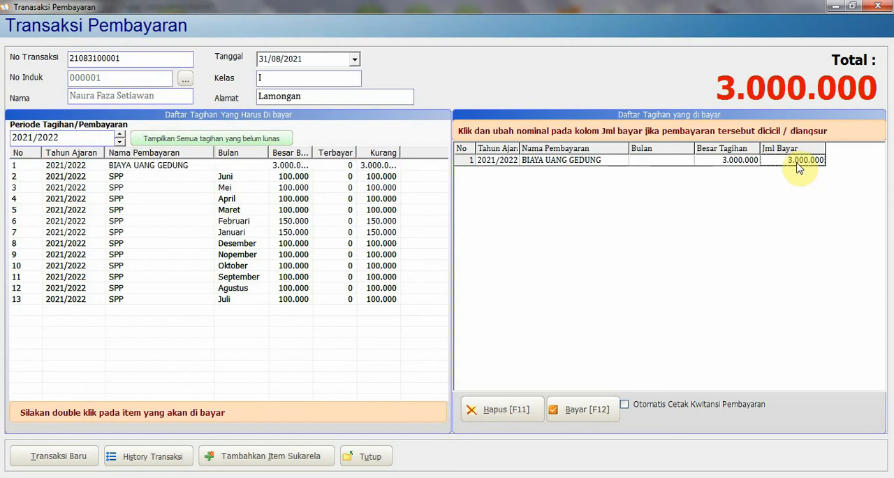
{"action": "type", "text": "1"}
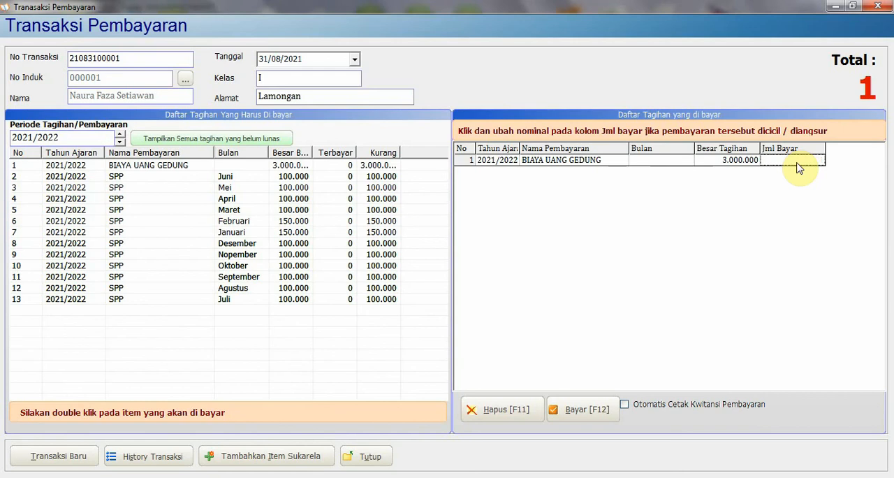
{"action": "type", "text": "50000"}
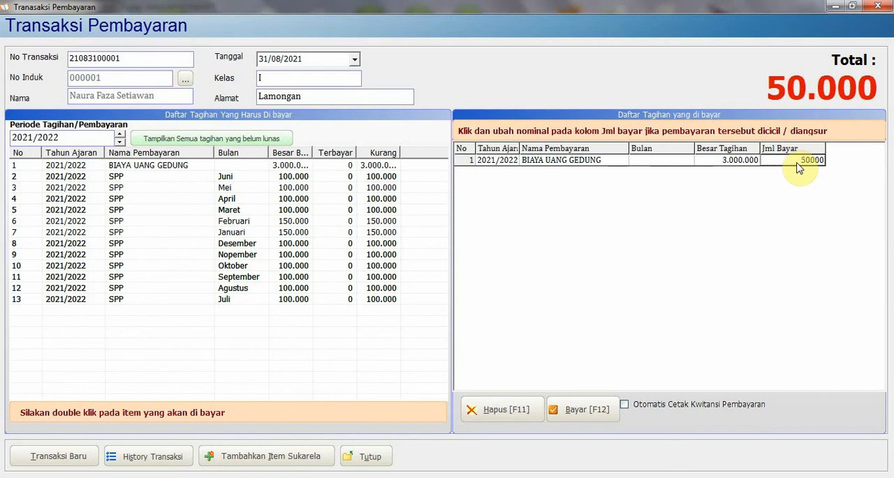
{"action": "type", "text": "0"}
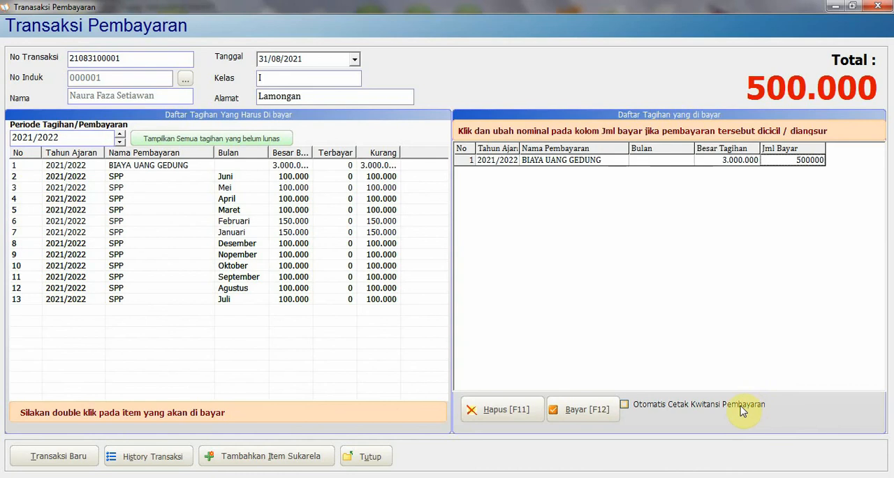
{"action": "left_click", "coordinate": [626, 409]}
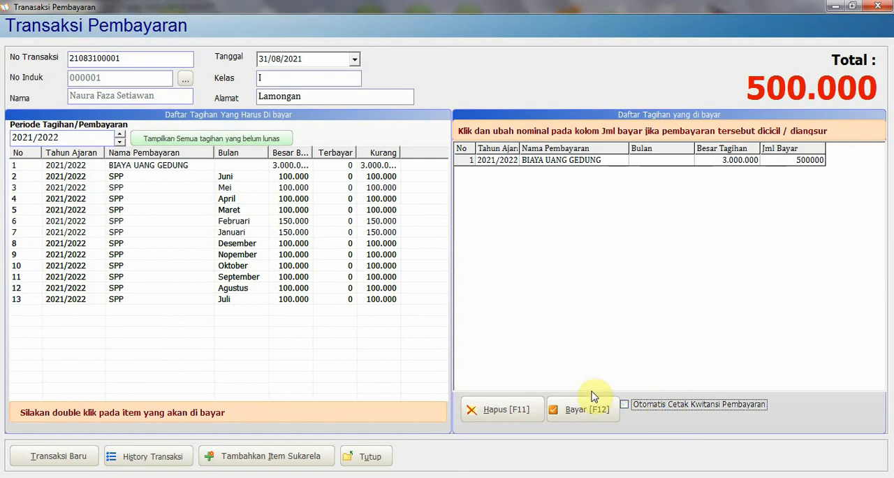
Pay the building fee instalment with the TRANSFER method, leaving the transfer details blank, and save the transaction
{"action": "left_click", "coordinate": [590, 412]}
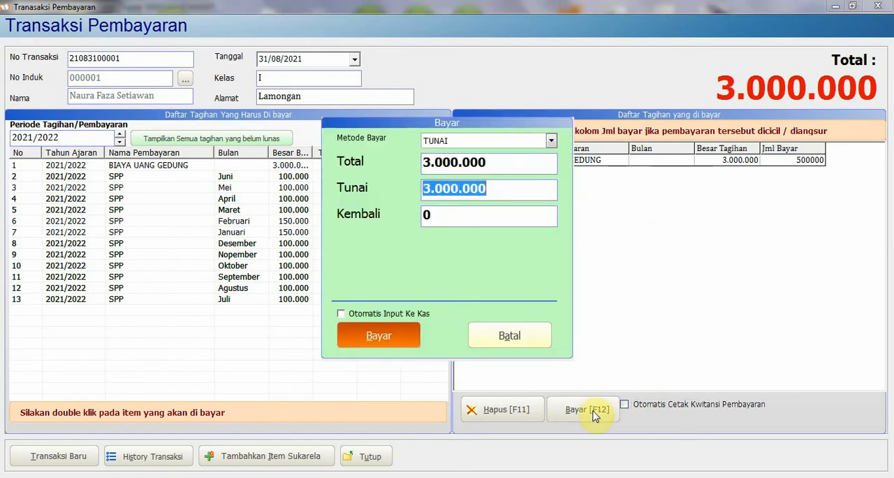
{"action": "left_click", "coordinate": [471, 143]}
{"action": "left_click", "coordinate": [470, 144]}
{"action": "left_click", "coordinate": [470, 144]}
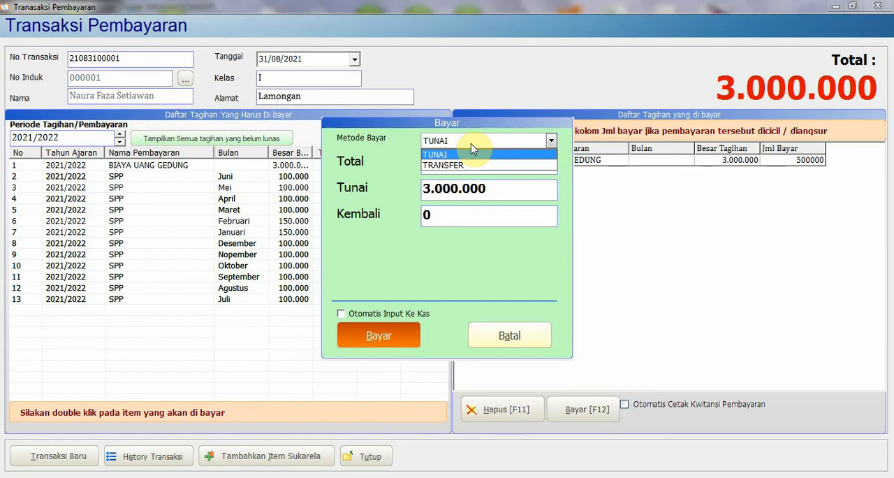
{"action": "left_click", "coordinate": [471, 147]}
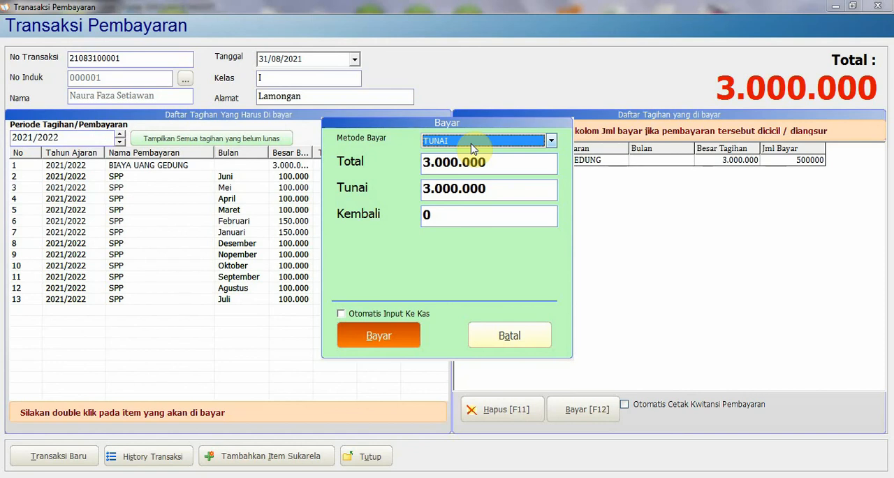
{"action": "left_click", "coordinate": [470, 143]}
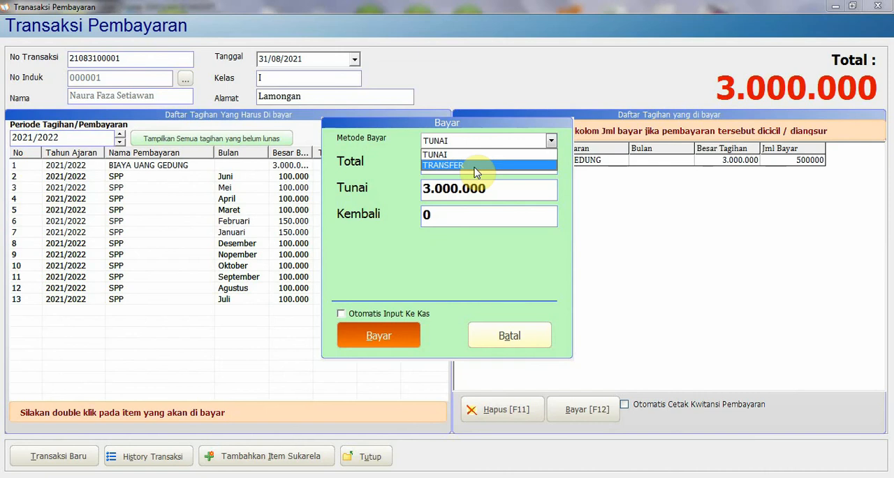
{"action": "left_click", "coordinate": [474, 168]}
{"action": "left_click_drag", "start_coordinate": [512, 241], "coordinate": [402, 237]}
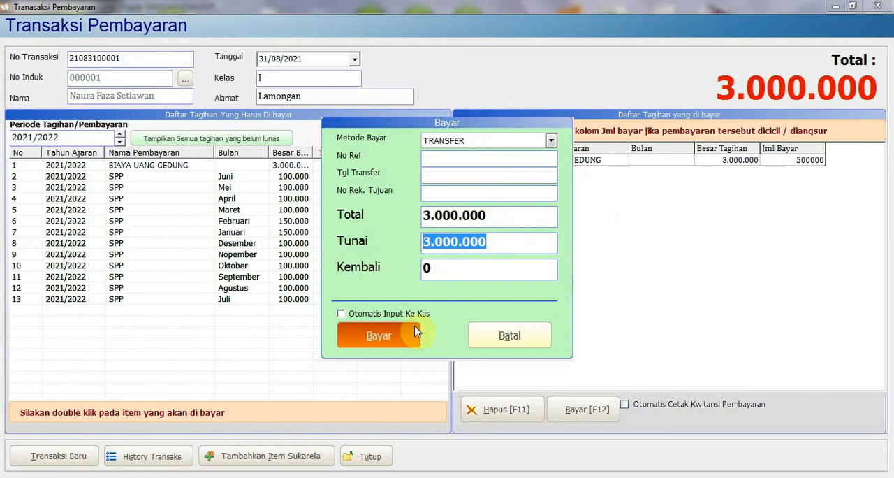
{"action": "left_click", "coordinate": [377, 342]}
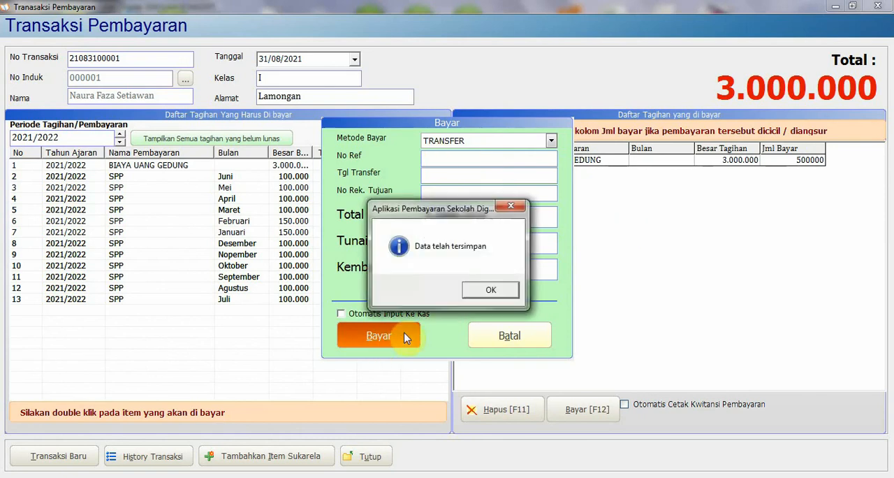
{"action": "left_click", "coordinate": [493, 287]}
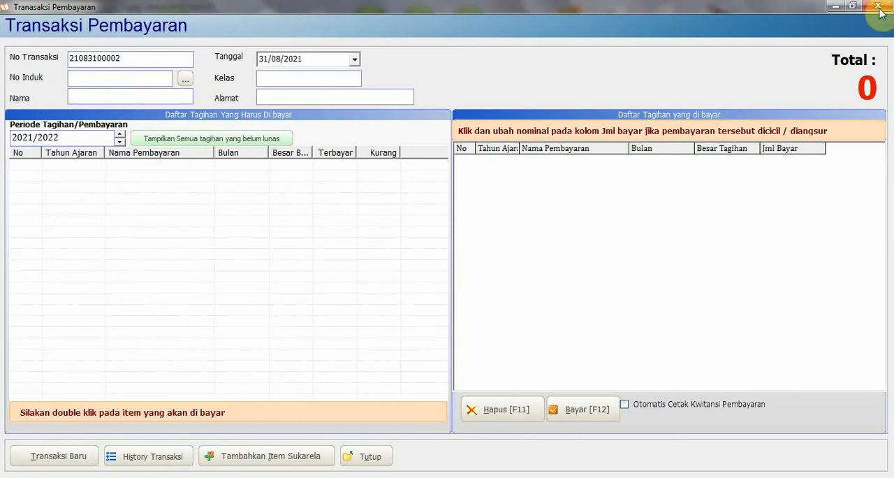
Load the same student's bills by student number for the next payment transaction
{"action": "left_click", "coordinate": [108, 86]}
{"action": "type", "text": "000001"}
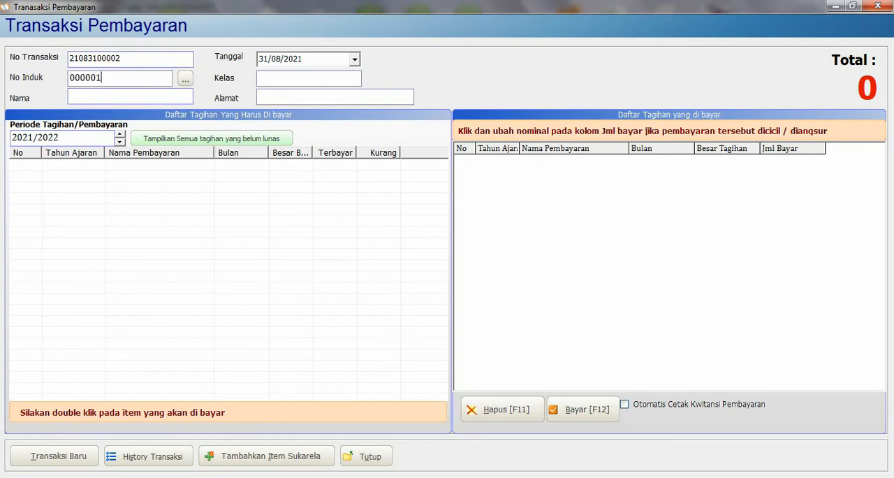
{"action": "key", "text": "Return"}
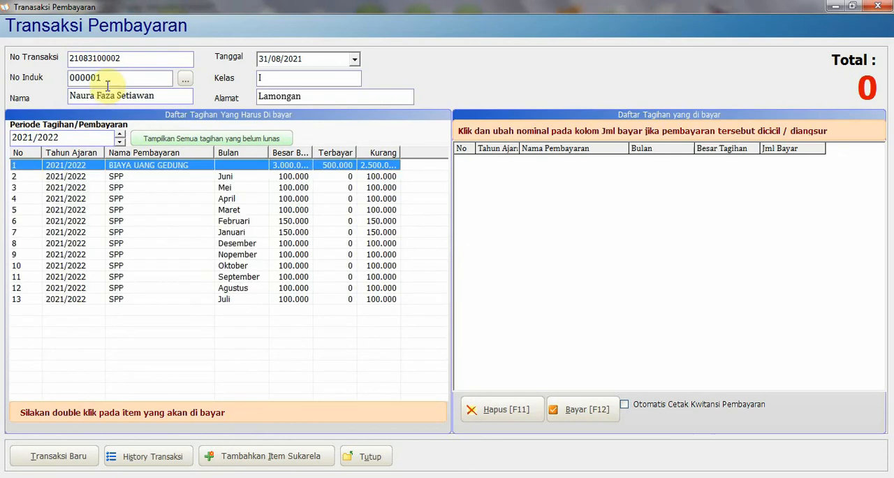
Add the student's SPP bills for Juni, Mei and April to the payment list
{"action": "double_click", "coordinate": [142, 180]}
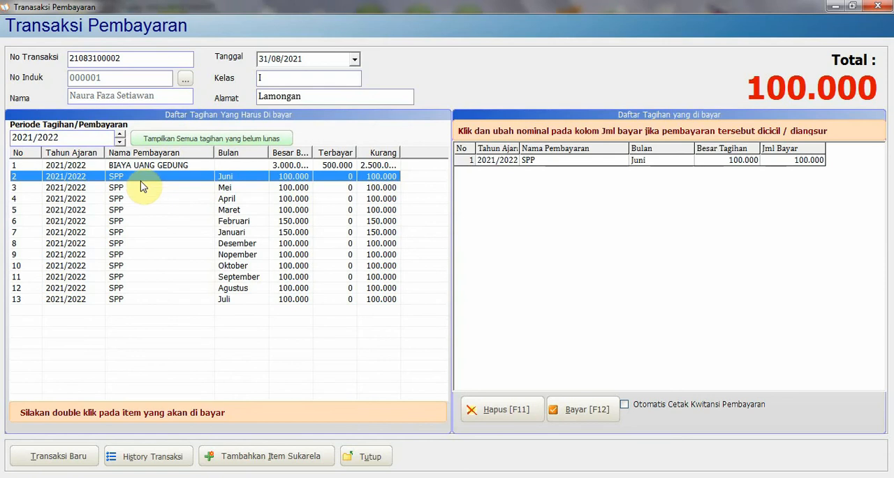
{"action": "double_click", "coordinate": [134, 190]}
{"action": "double_click", "coordinate": [134, 200]}
{"action": "left_click", "coordinate": [133, 189]}
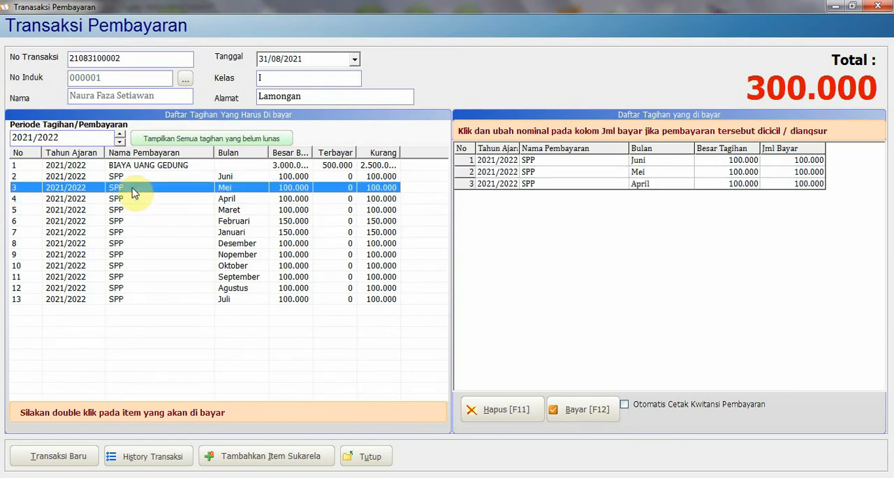
{"action": "left_click", "coordinate": [135, 198]}
{"action": "left_click", "coordinate": [133, 184]}
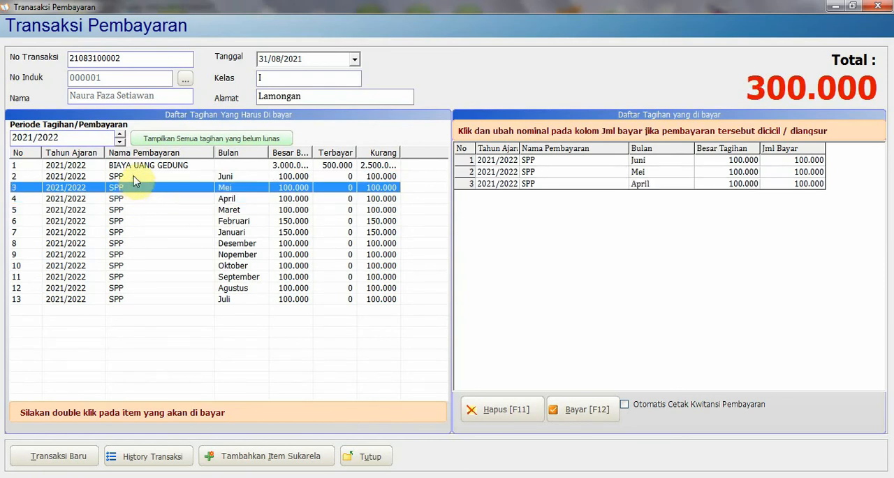
{"action": "left_click", "coordinate": [134, 174]}
{"action": "left_click", "coordinate": [139, 188]}
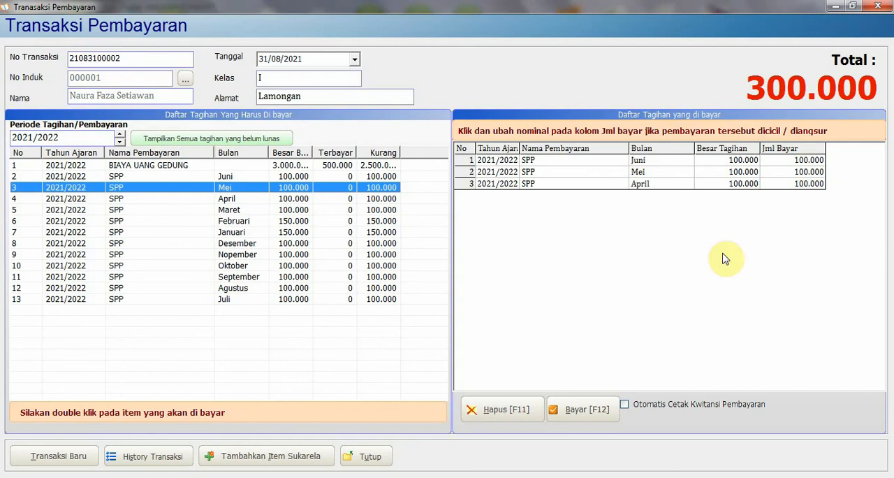
Pay the three SPP bills in cash with the TUNAI method for 300.000 and complete the transaction
{"action": "left_click", "coordinate": [581, 417]}
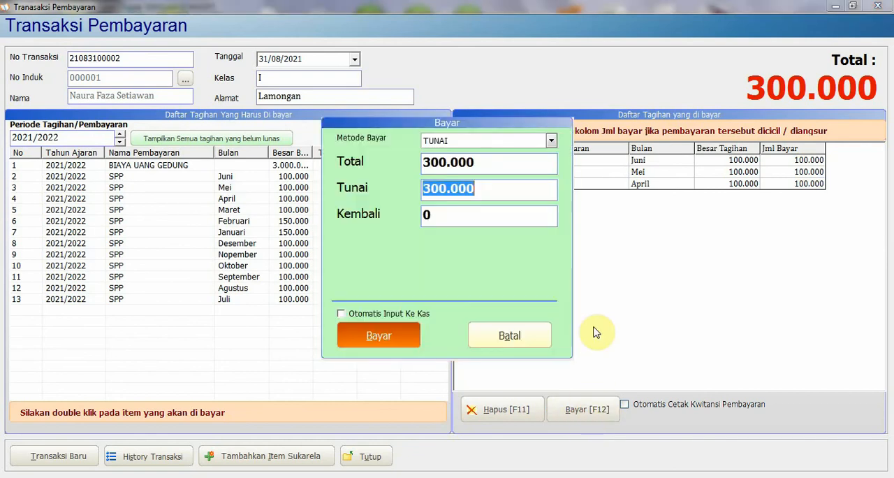
{"action": "left_click", "coordinate": [402, 342]}
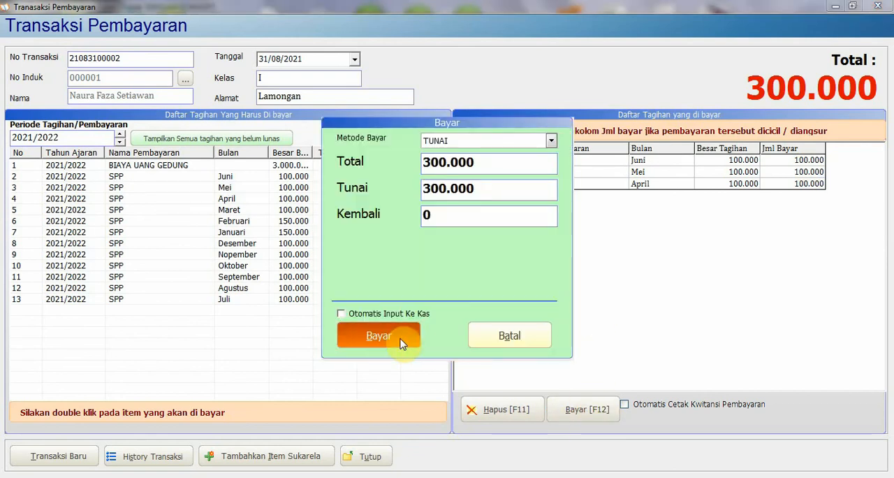
{"action": "left_click", "coordinate": [487, 290]}
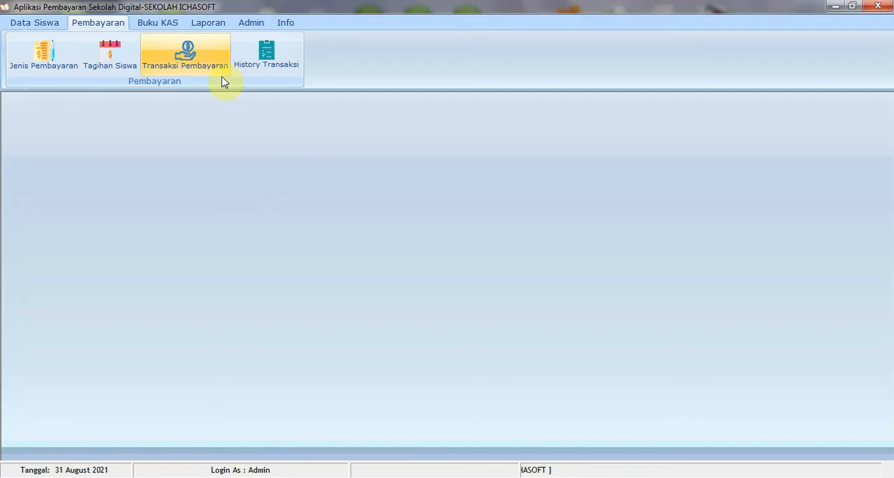
Display the payment transaction history for 31/08/2021, view the details of both transactions, and close the history
{"action": "left_click", "coordinate": [259, 69]}
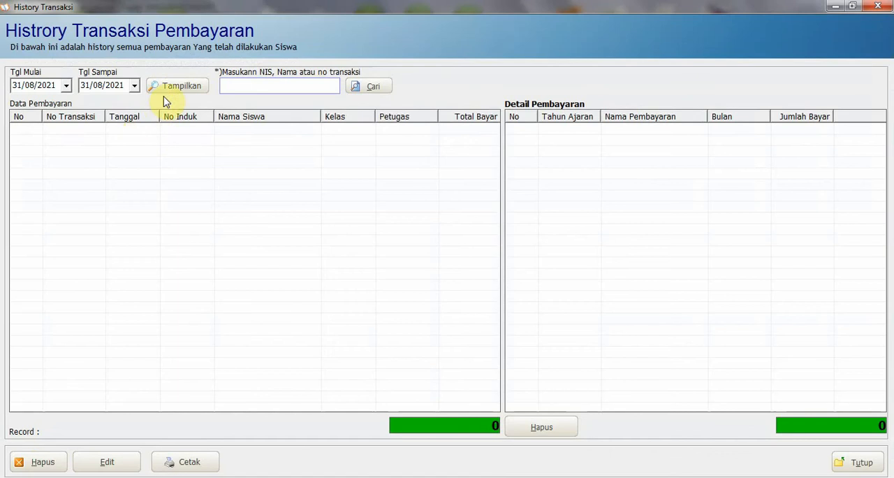
{"action": "left_click", "coordinate": [175, 89]}
{"action": "left_click", "coordinate": [169, 140]}
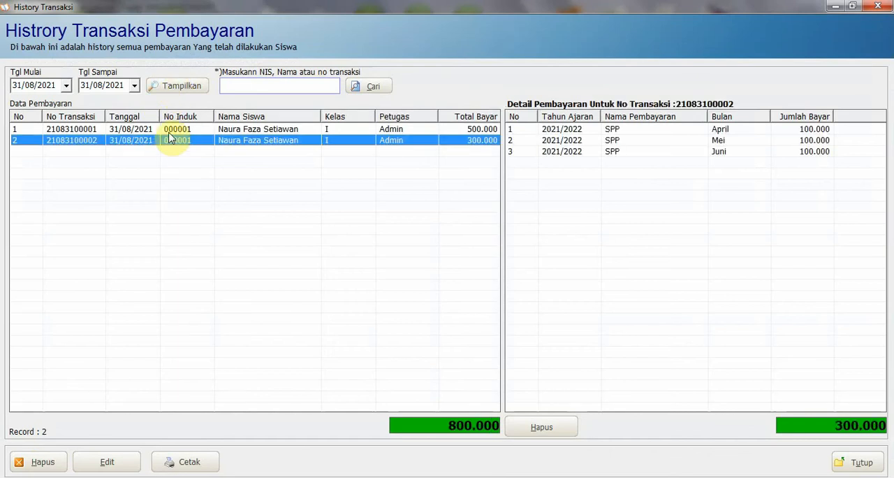
{"action": "left_click", "coordinate": [171, 130]}
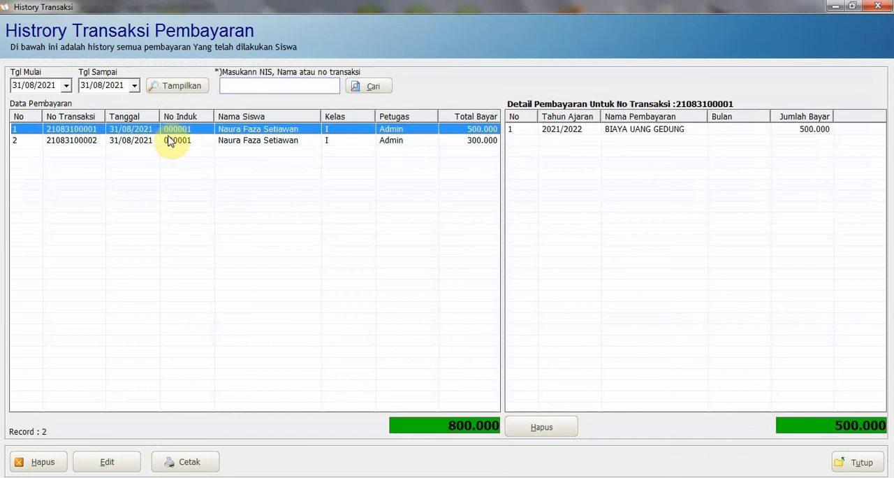
{"action": "left_click", "coordinate": [854, 464]}
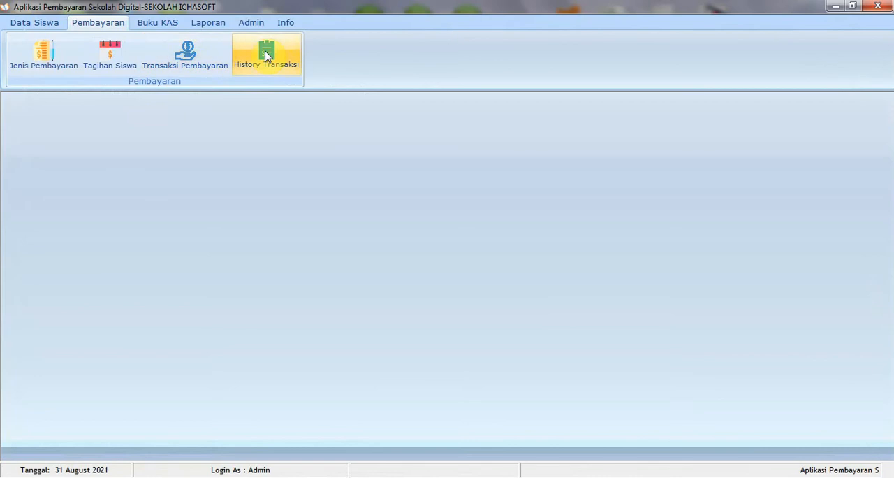
View the general cash book (Buku Kas Umum) and close it
{"action": "left_click", "coordinate": [172, 28]}
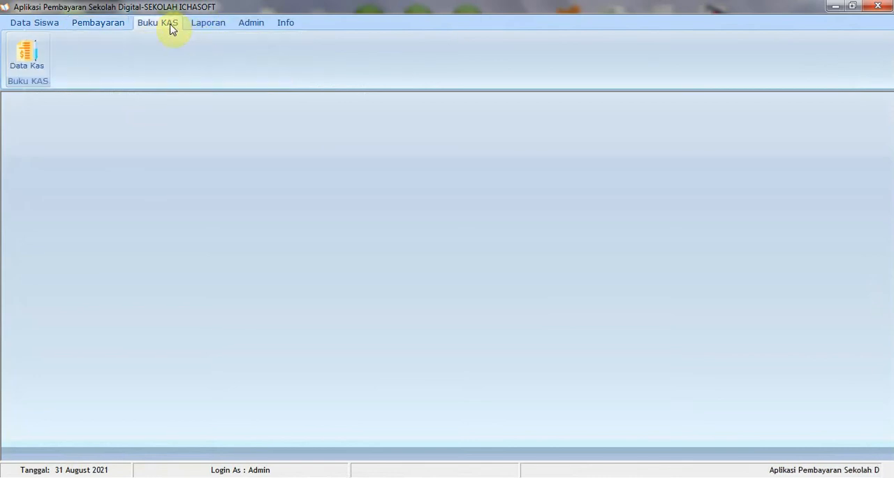
{"action": "left_click", "coordinate": [34, 65]}
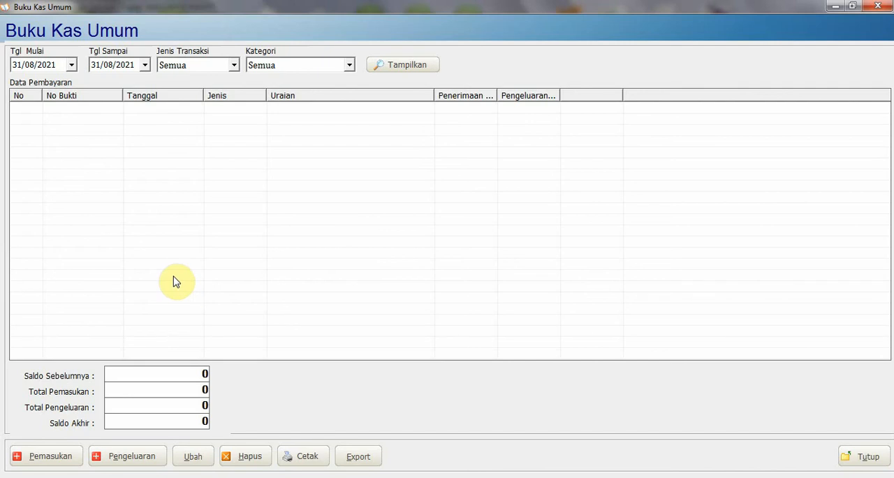
{"action": "left_click", "coordinate": [879, 7]}
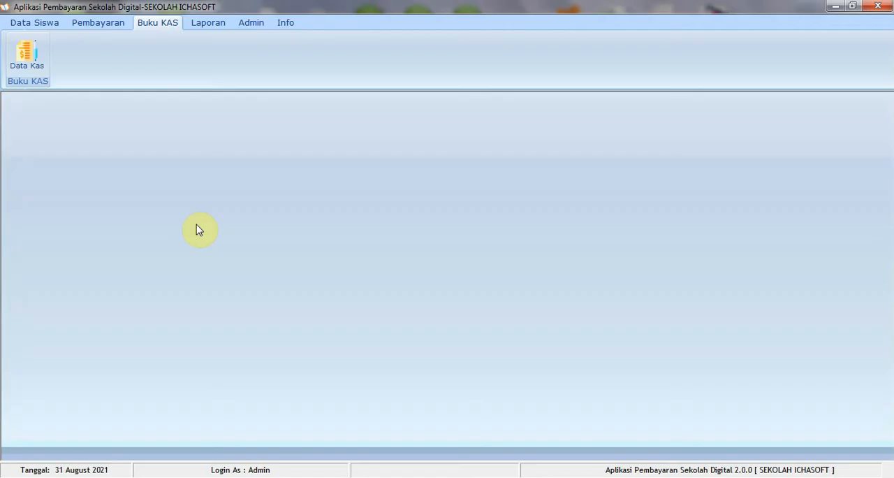
Display the daily payment report for 31/08/2021, check its Tingkat and Kelas filters, and close the report
{"action": "left_click", "coordinate": [206, 24]}
{"action": "left_click", "coordinate": [50, 70]}
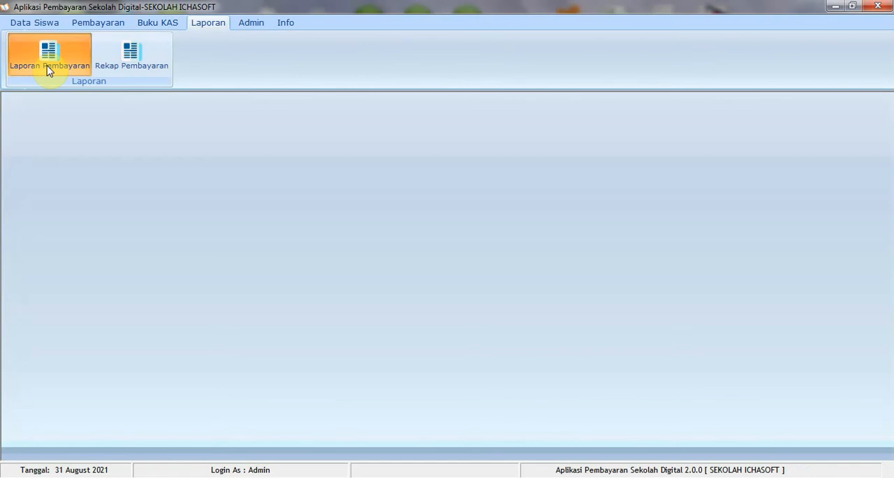
{"action": "left_click", "coordinate": [57, 75]}
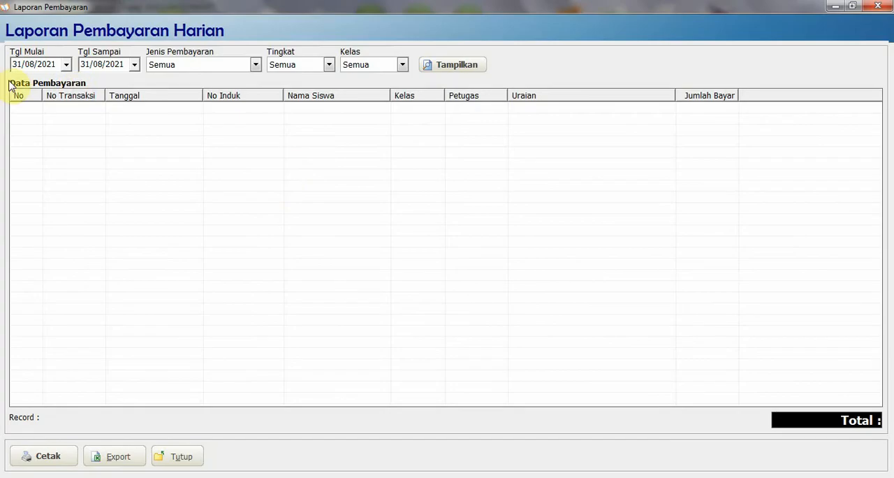
{"action": "left_click", "coordinate": [438, 70]}
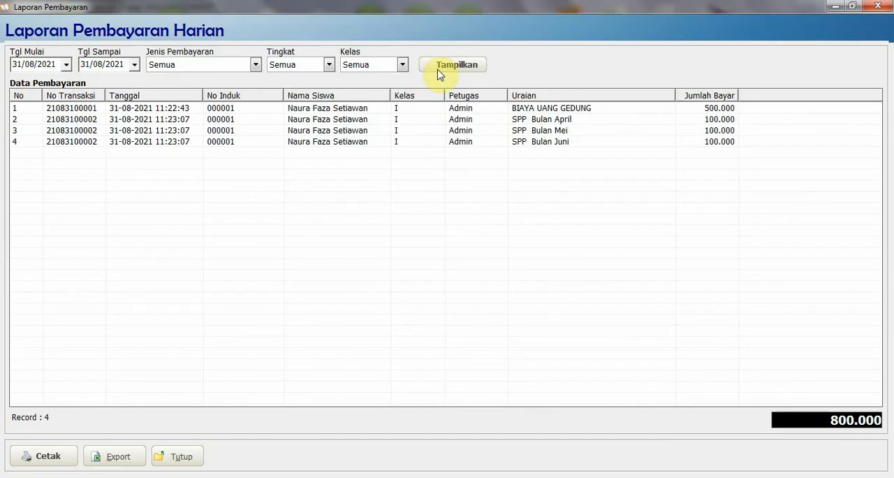
{"action": "left_click", "coordinate": [283, 64]}
{"action": "left_click", "coordinate": [284, 64]}
{"action": "left_click", "coordinate": [367, 64]}
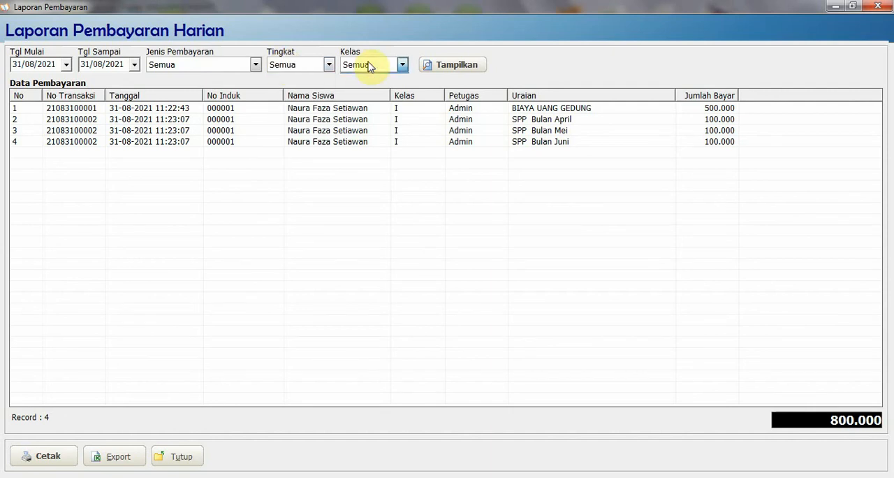
{"action": "left_click", "coordinate": [878, 6]}
Open the payment report by payment method, review the Metode Bayar options, and close the report
{"action": "left_click", "coordinate": [35, 65]}
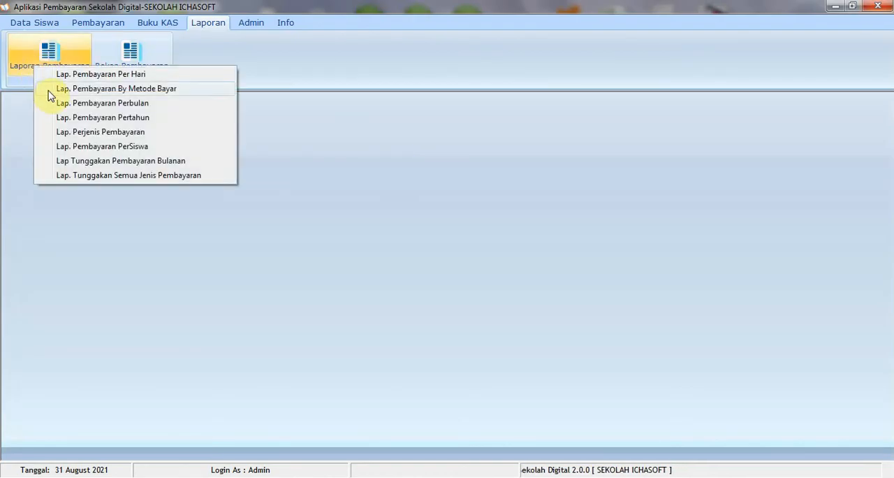
{"action": "left_click", "coordinate": [105, 88]}
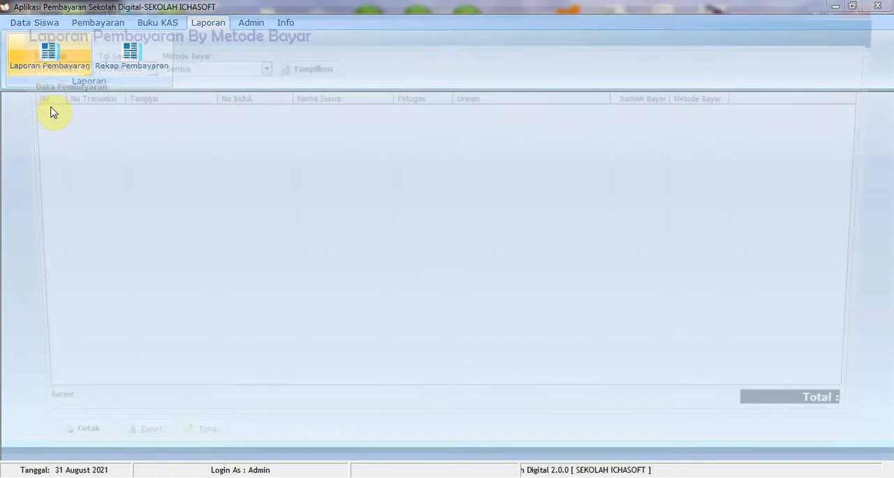
{"action": "left_click", "coordinate": [193, 67]}
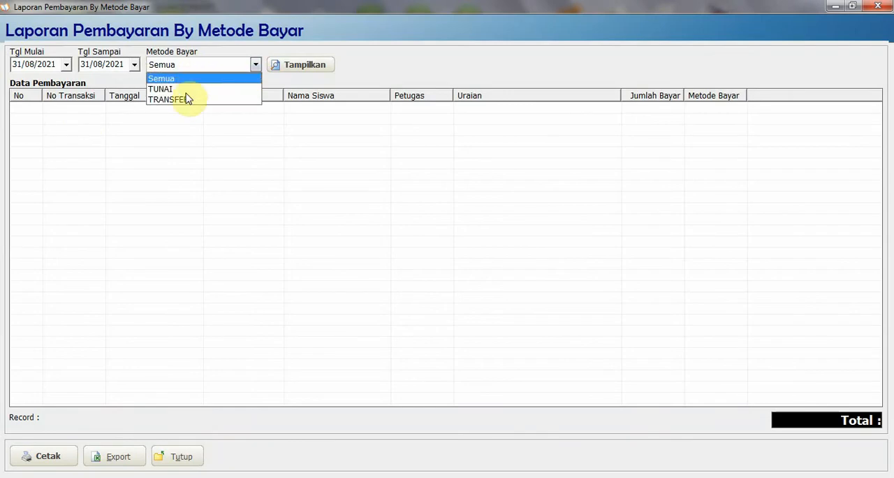
{"action": "left_click", "coordinate": [870, 36]}
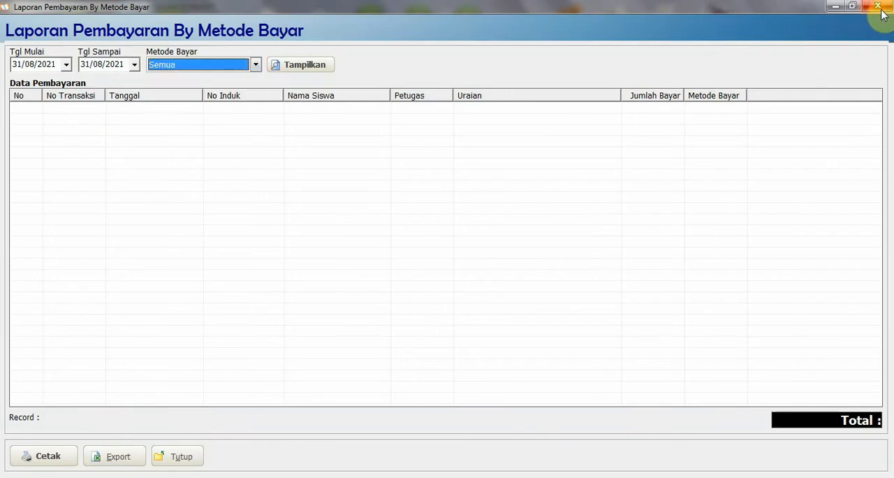
{"action": "left_click", "coordinate": [875, 9]}
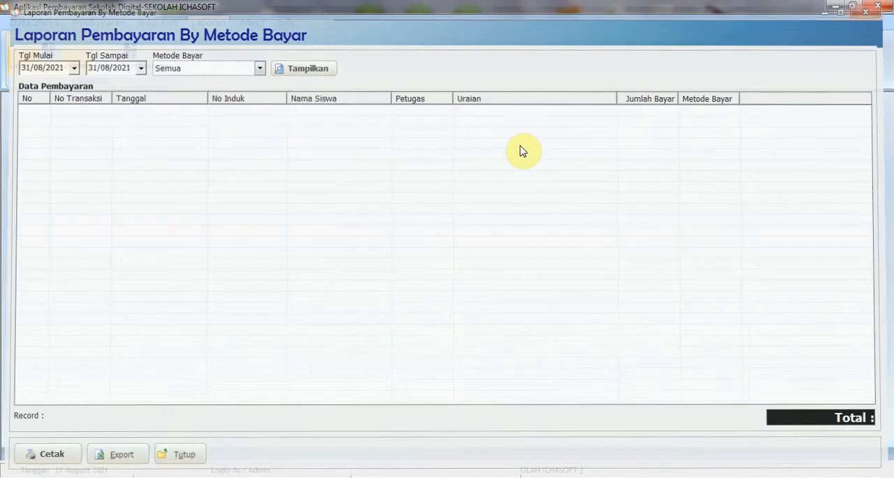
View the monthly payment report (Laporan Pembayaran Perbulan) and close it
{"action": "left_click", "coordinate": [49, 68]}
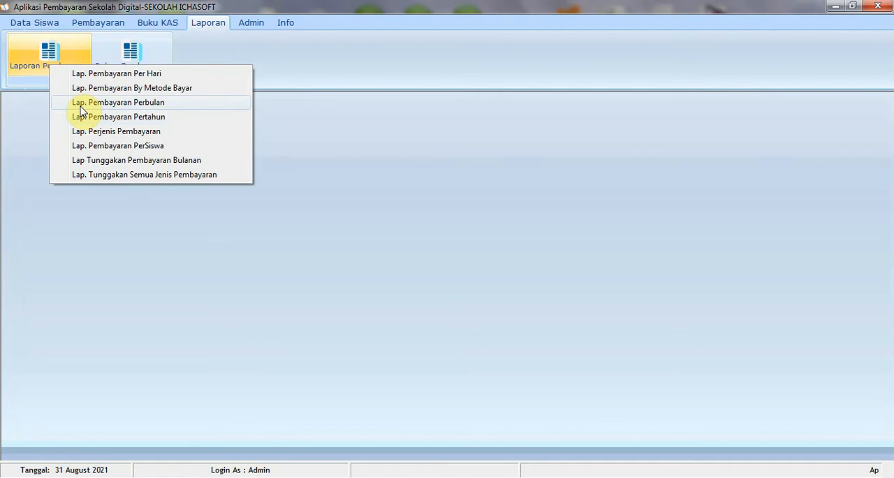
{"action": "left_click", "coordinate": [81, 105]}
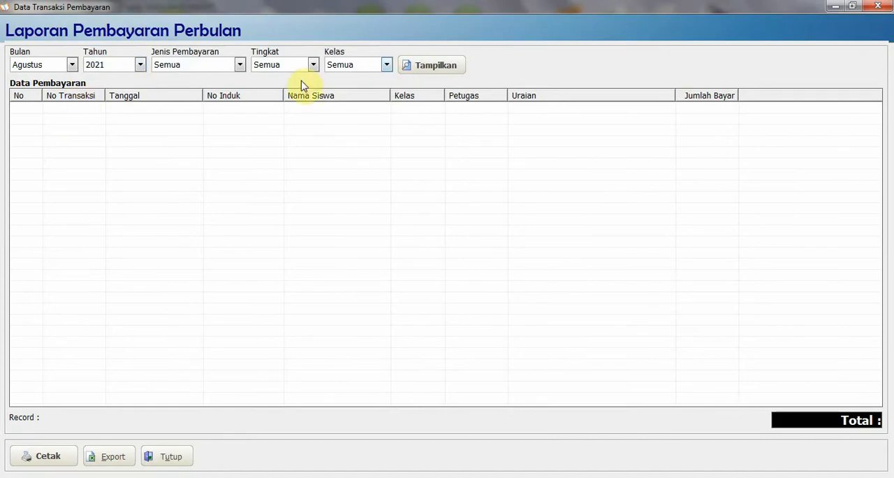
{"action": "left_click", "coordinate": [877, 7]}
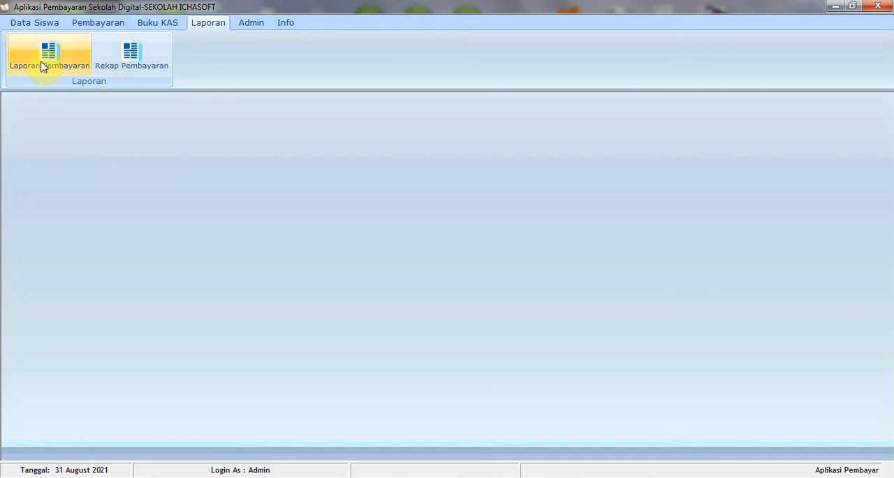
Display the report per payment type for 31/08/2021 with all payments, levels and classes, and close it
{"action": "left_click", "coordinate": [40, 66]}
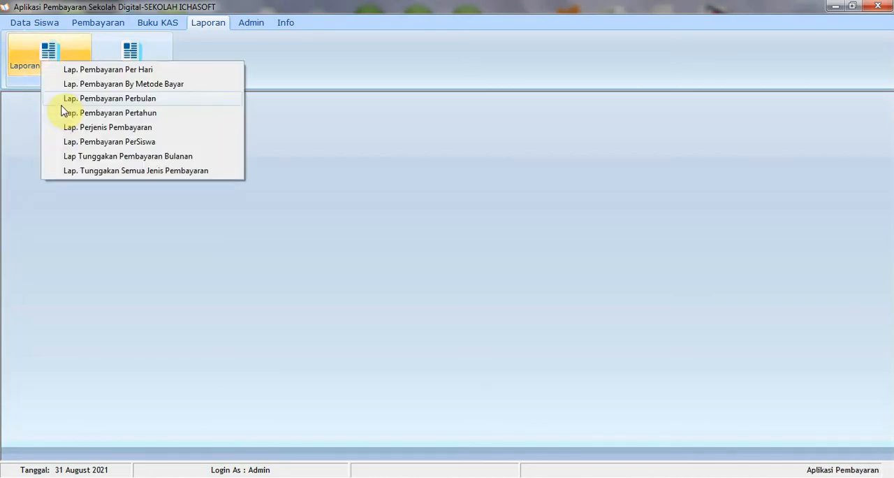
{"action": "left_click", "coordinate": [94, 133]}
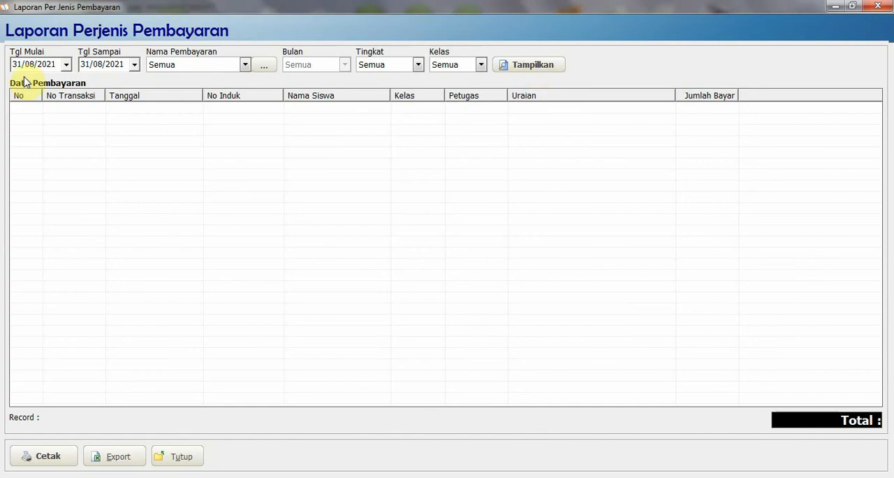
{"action": "left_click", "coordinate": [535, 66]}
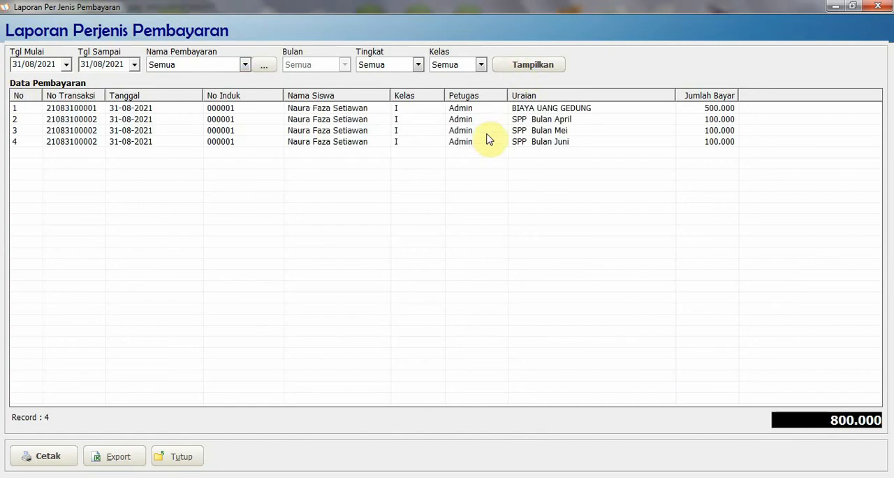
{"action": "left_click", "coordinate": [880, 10]}
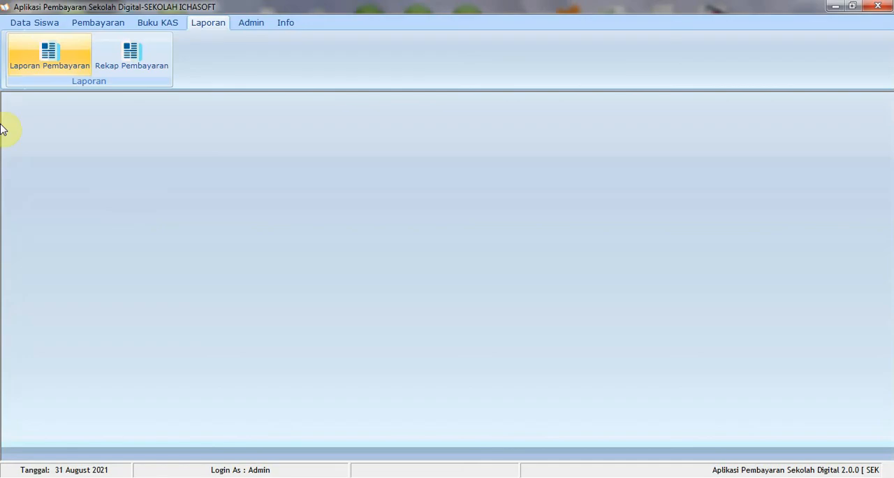
Open the per-student payment report, try to display it without a student number, and check the Nama Pembayaran options
{"action": "left_click", "coordinate": [66, 68]}
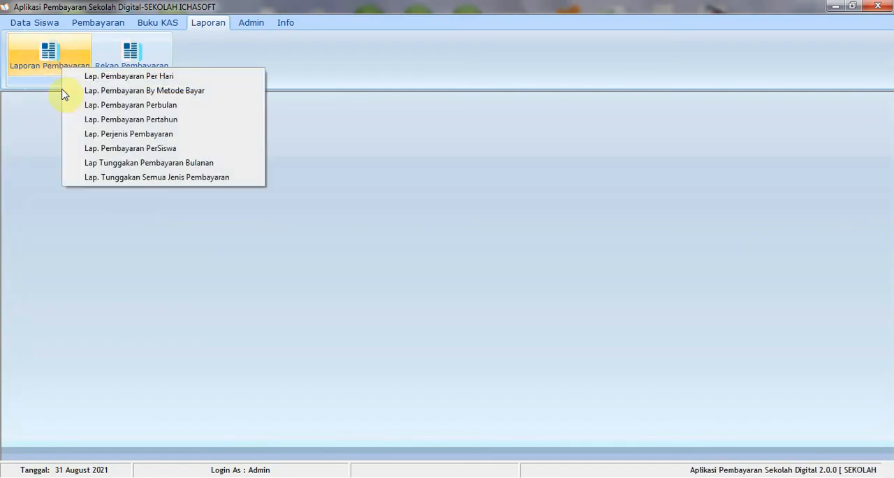
{"action": "left_click", "coordinate": [81, 149]}
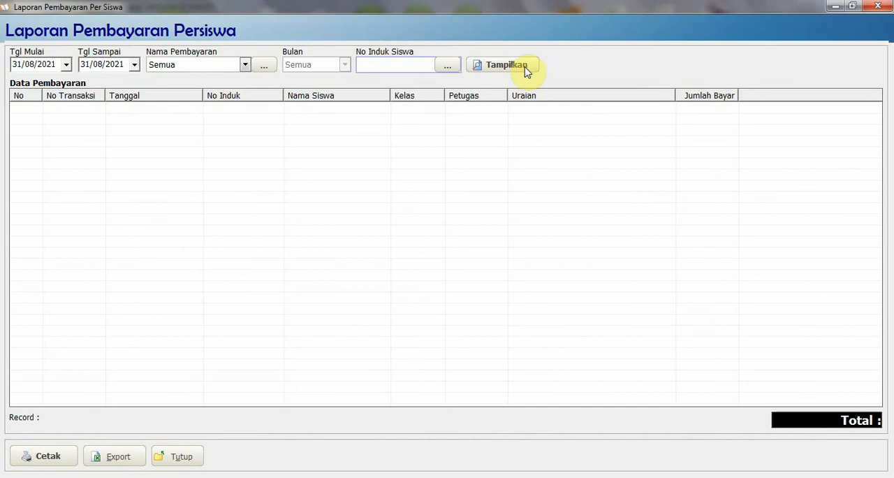
{"action": "left_click", "coordinate": [525, 69]}
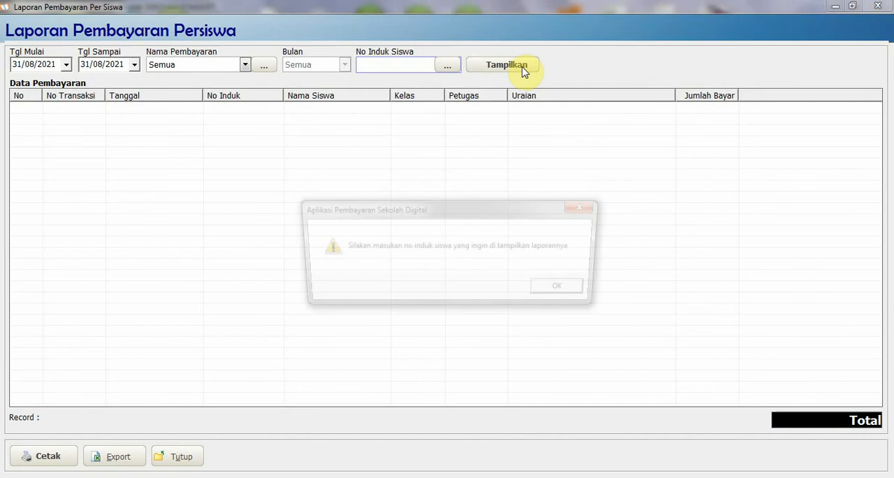
{"action": "left_click", "coordinate": [552, 289]}
{"action": "left_click", "coordinate": [223, 68]}
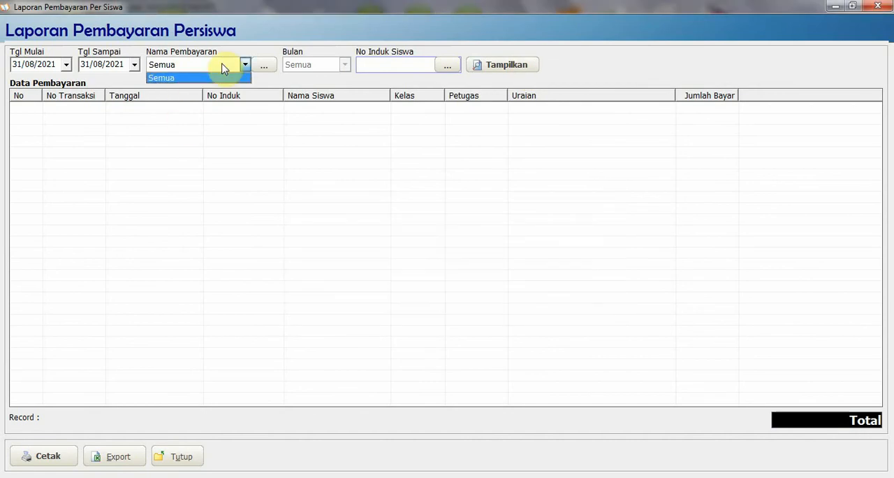
{"action": "left_click", "coordinate": [224, 68]}
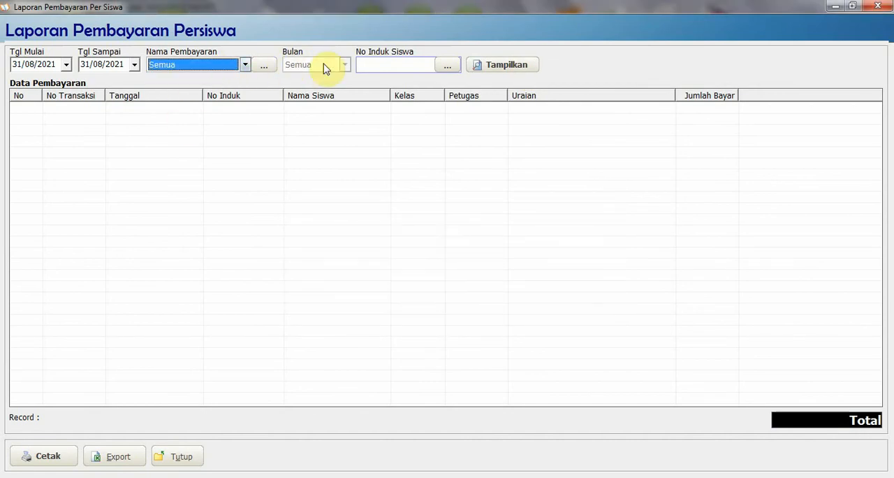
Try to display the per-student payment report for the first student in the student list
{"action": "left_click", "coordinate": [450, 67]}
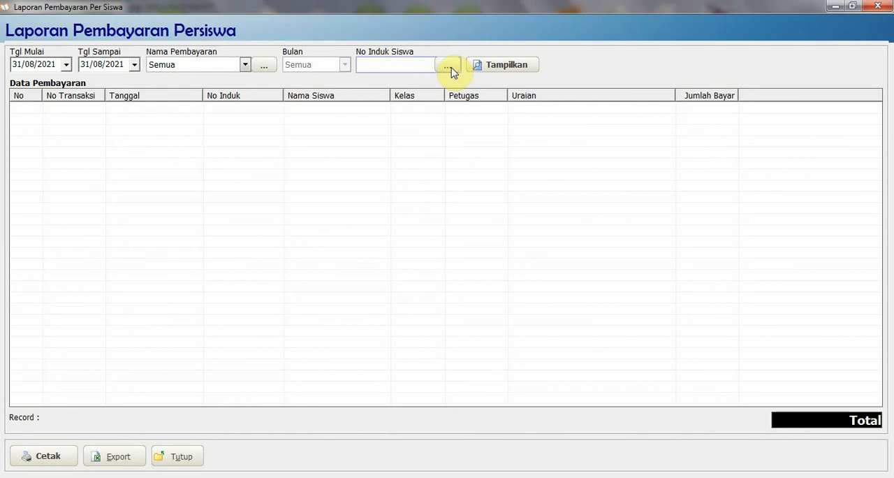
{"action": "double_click", "coordinate": [421, 176]}
{"action": "left_click", "coordinate": [512, 67]}
{"action": "left_click", "coordinate": [539, 289]}
Select the third student in the student list, display that student's payment report for 31/08/2021, and review its entries
{"action": "left_click", "coordinate": [450, 67]}
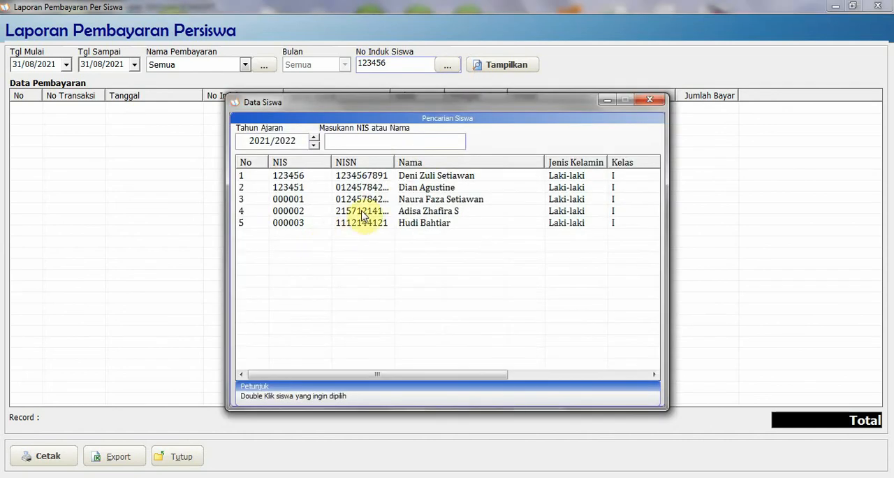
{"action": "double_click", "coordinate": [391, 201]}
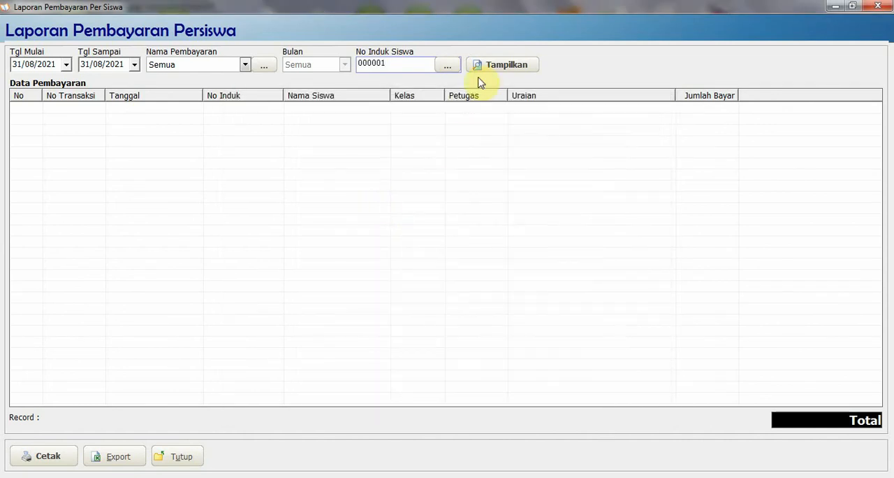
{"action": "left_click", "coordinate": [491, 66]}
{"action": "left_click", "coordinate": [245, 120]}
{"action": "left_click", "coordinate": [168, 133]}
{"action": "left_click", "coordinate": [133, 138]}
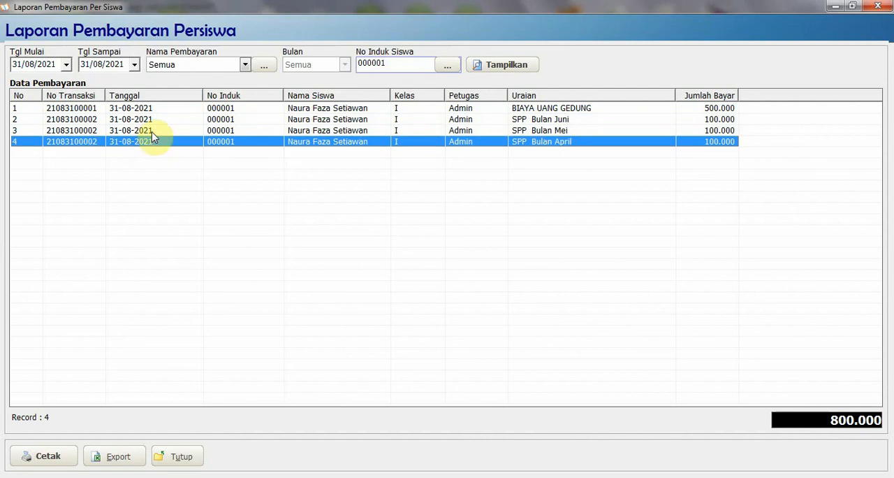
Review the SPP entries in the per-student payment report and close the report
{"action": "left_click", "coordinate": [152, 132]}
{"action": "left_click", "coordinate": [551, 143]}
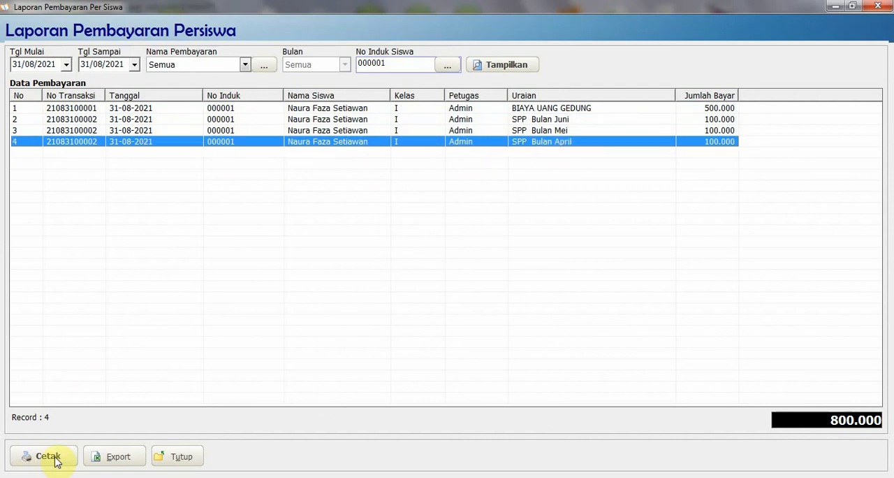
{"action": "left_click", "coordinate": [878, 7]}
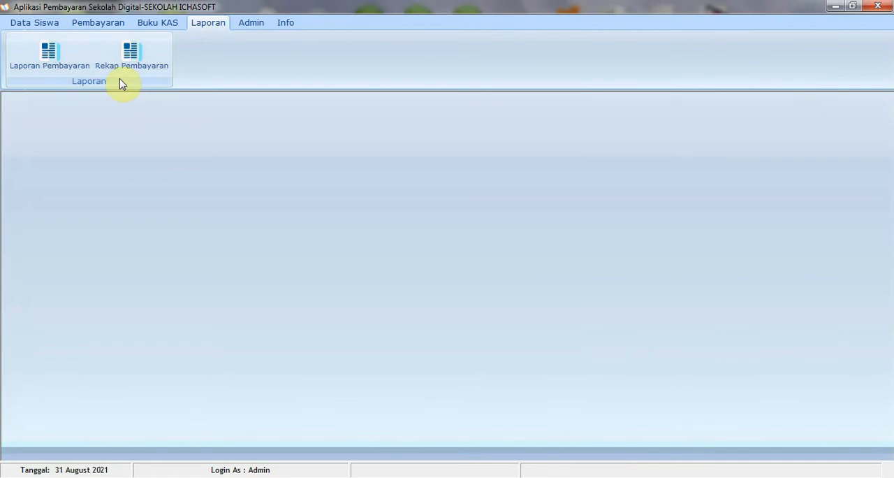
Open the monthly payment arrears report for period 2021/2022, covering all students in class I
{"action": "left_click", "coordinate": [50, 69]}
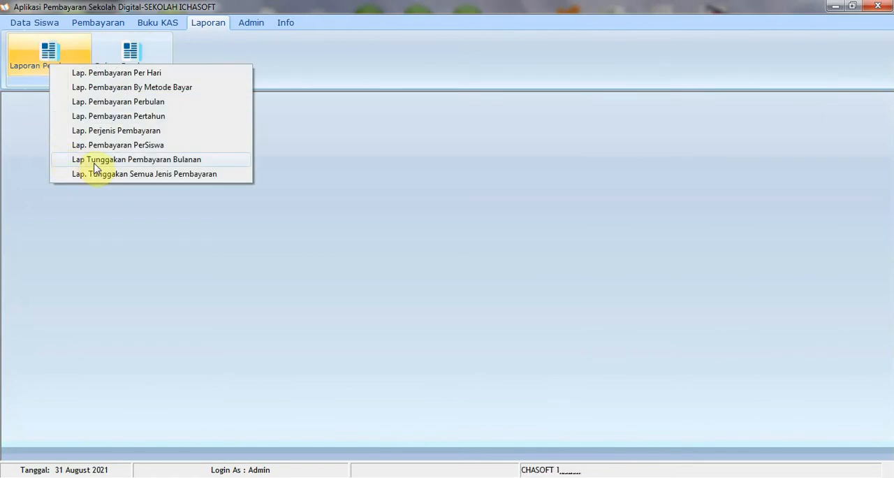
{"action": "left_click", "coordinate": [95, 162]}
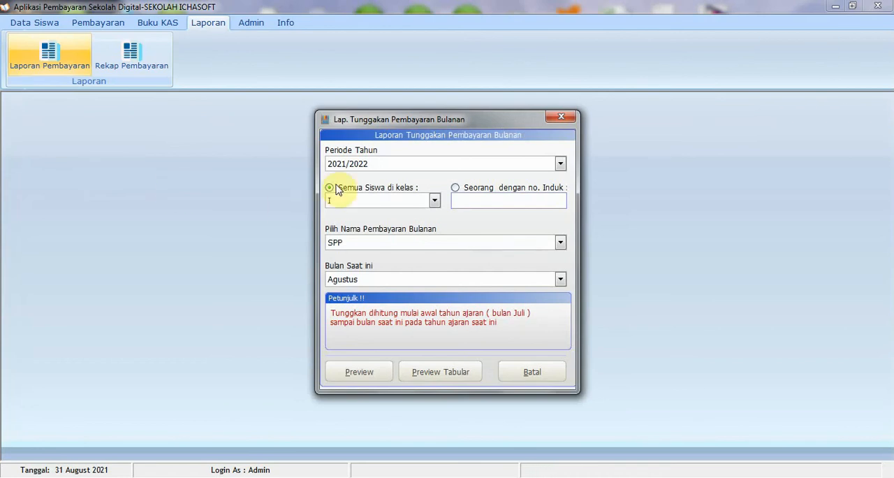
{"action": "left_click", "coordinate": [387, 168]}
{"action": "left_click", "coordinate": [387, 167]}
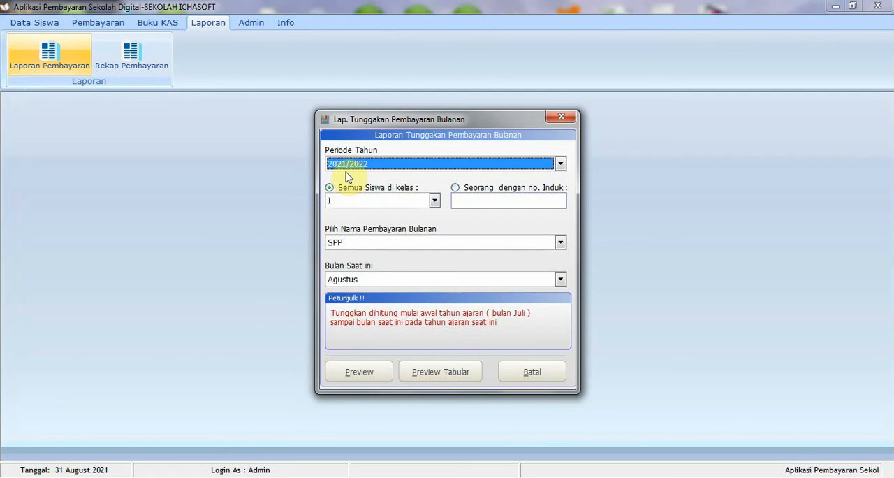
{"action": "left_click", "coordinate": [350, 202]}
{"action": "left_click", "coordinate": [350, 203]}
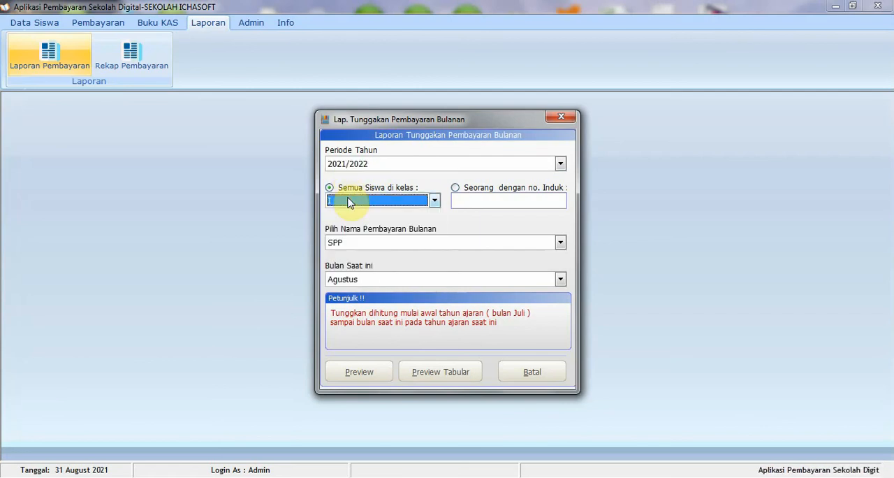
{"action": "left_click", "coordinate": [361, 172]}
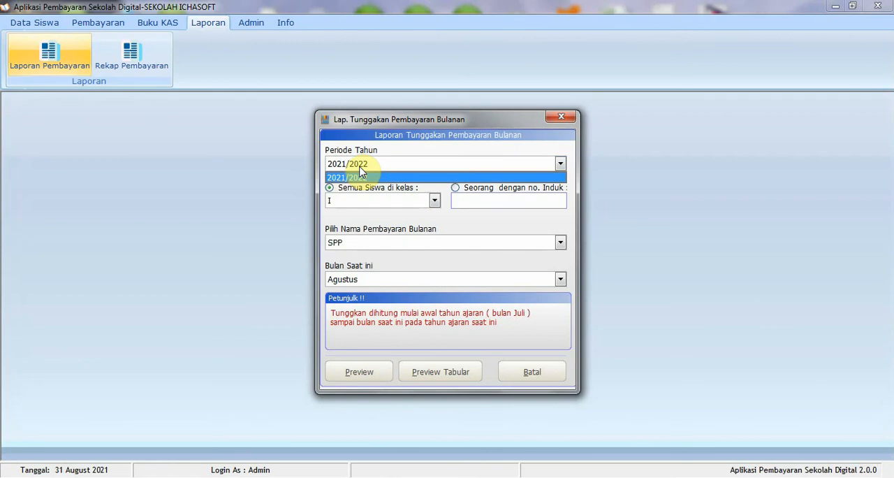
{"action": "left_click", "coordinate": [361, 171]}
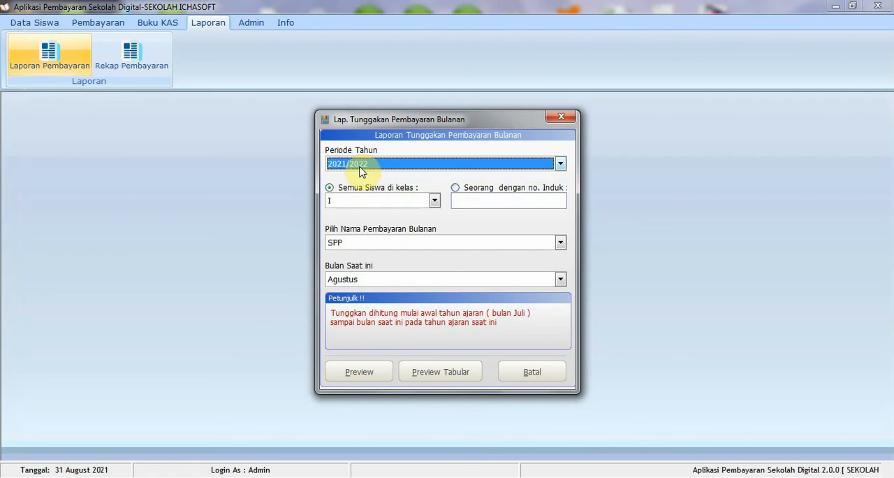
Preview the SPP arrears report with Desember as the current month, read it to the end, and close the preview
{"action": "left_click", "coordinate": [368, 246]}
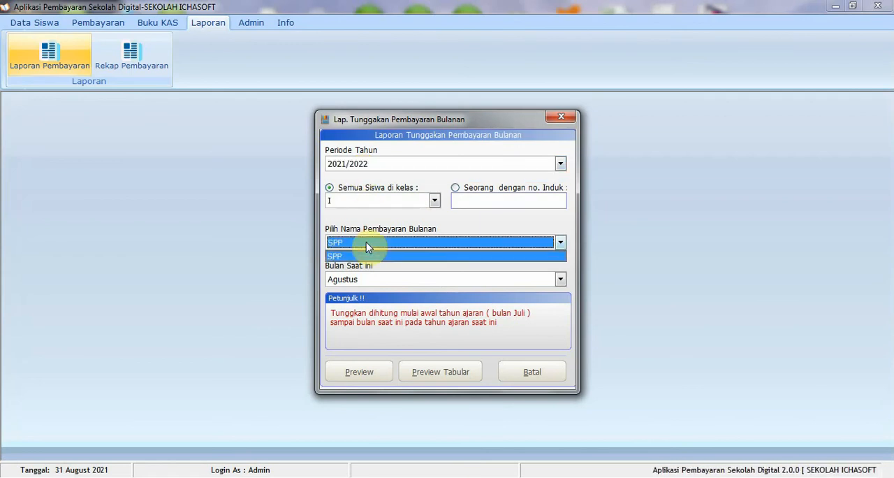
{"action": "left_click", "coordinate": [366, 255]}
{"action": "left_click", "coordinate": [376, 280]}
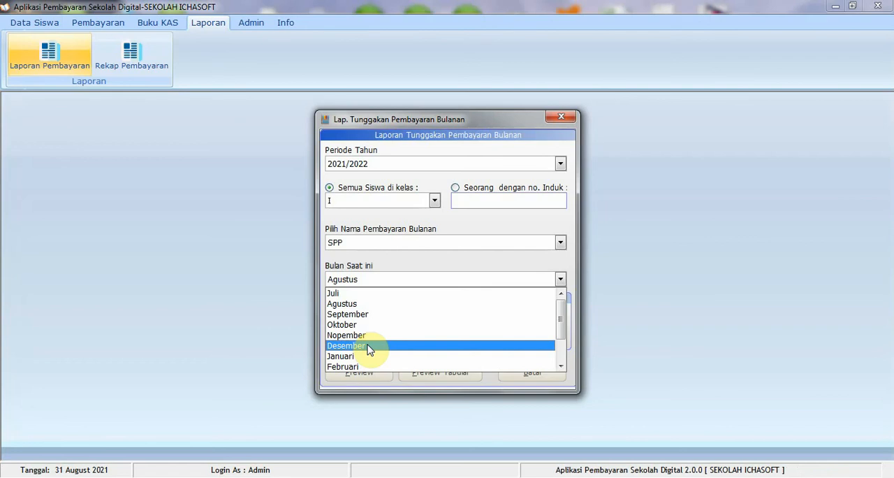
{"action": "left_click", "coordinate": [369, 345]}
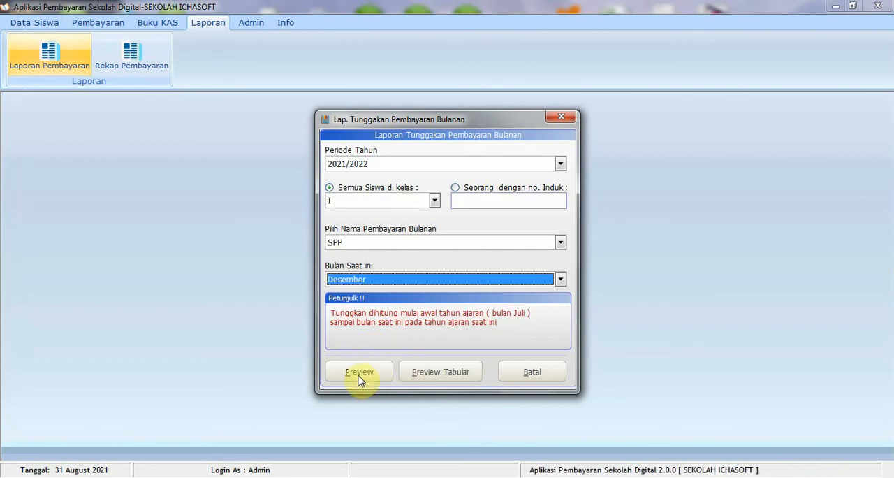
{"action": "left_click", "coordinate": [358, 373]}
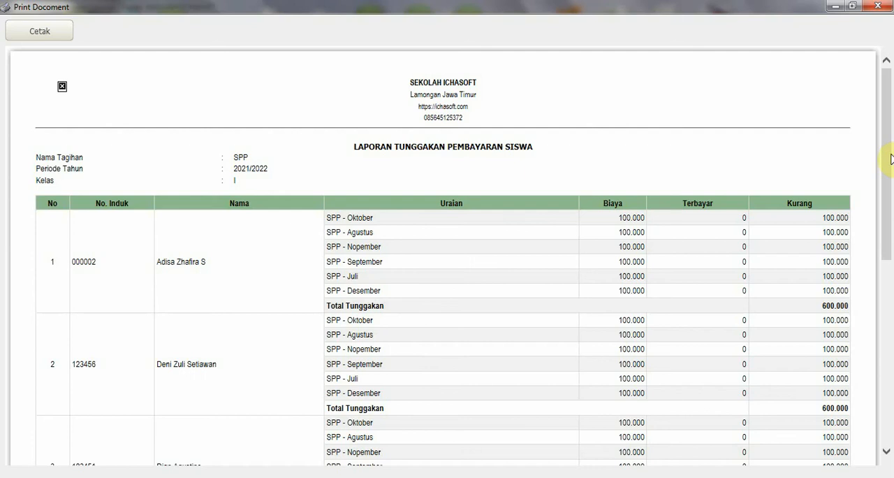
{"action": "left_click_drag", "start_coordinate": [885, 239], "coordinate": [885, 356]}
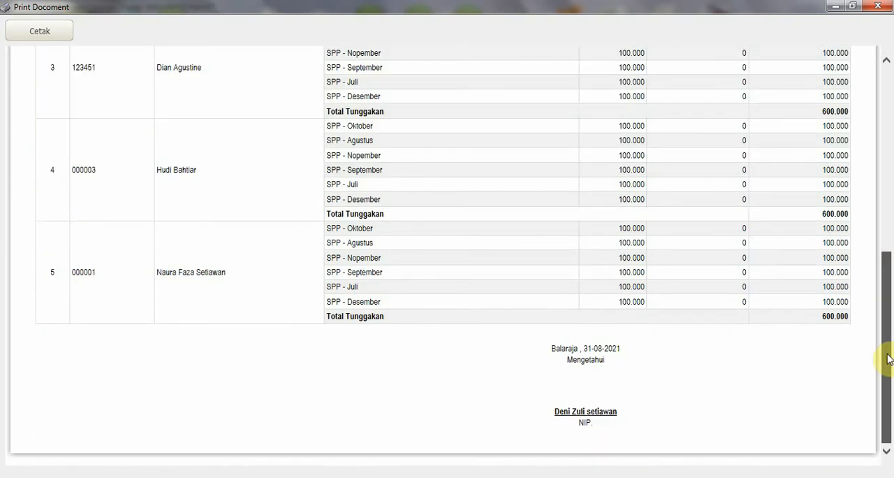
{"action": "left_click", "coordinate": [877, 7]}
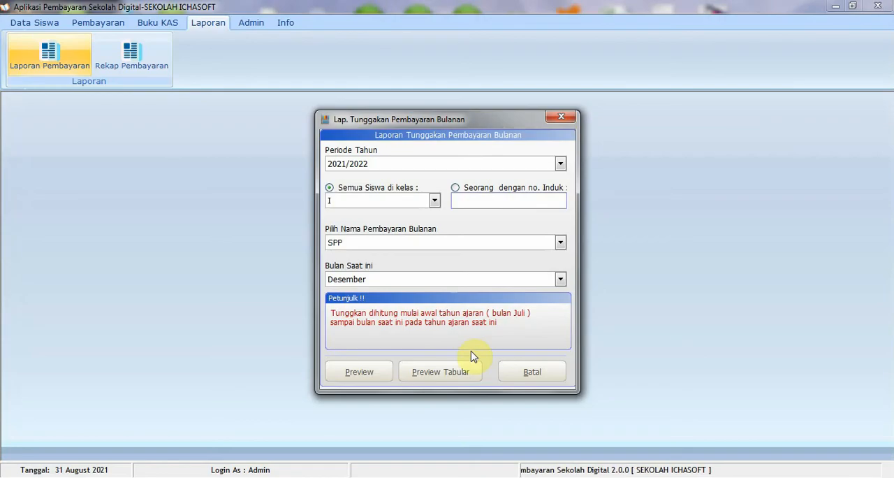
Examine the tabular preview of the SPP arrears up to Desember, and close the monthly arrears report
{"action": "left_click", "coordinate": [439, 375]}
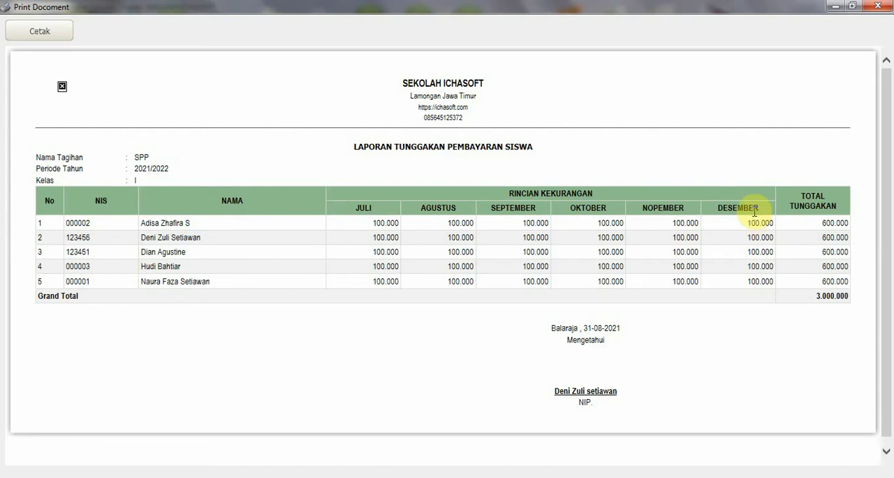
{"action": "left_click", "coordinate": [877, 6]}
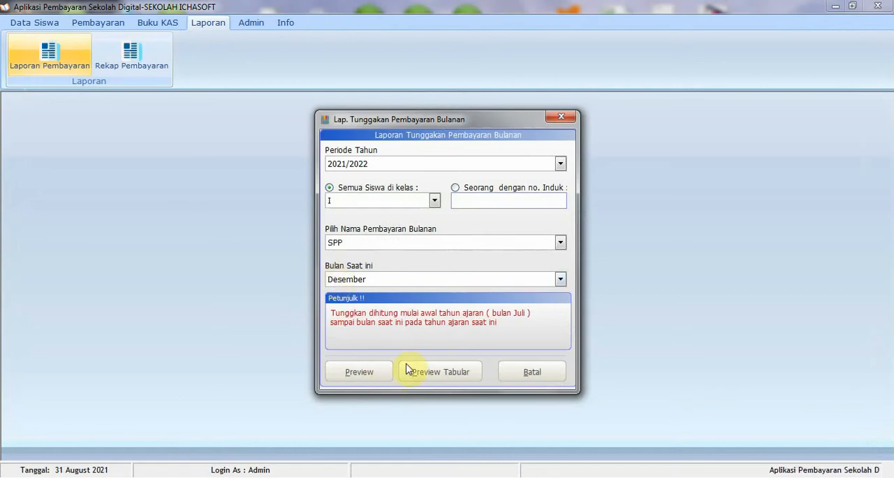
{"action": "left_click", "coordinate": [431, 371]}
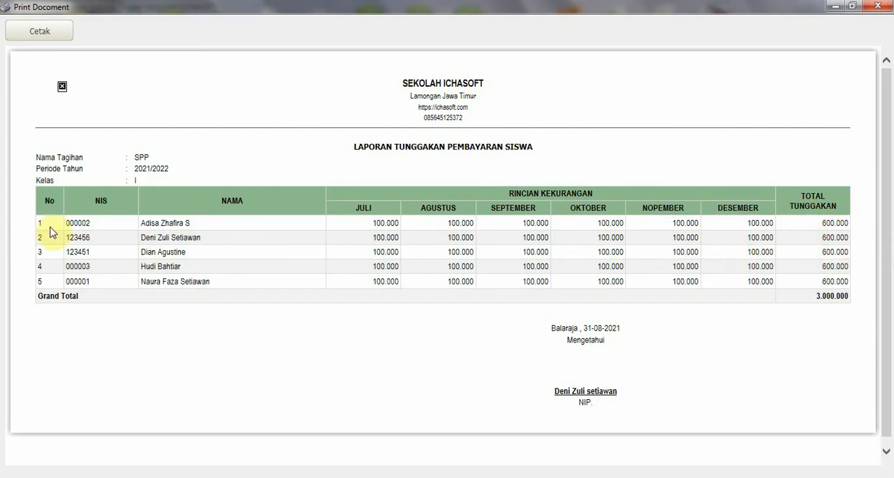
{"action": "left_click", "coordinate": [878, 9]}
{"action": "left_click", "coordinate": [368, 282]}
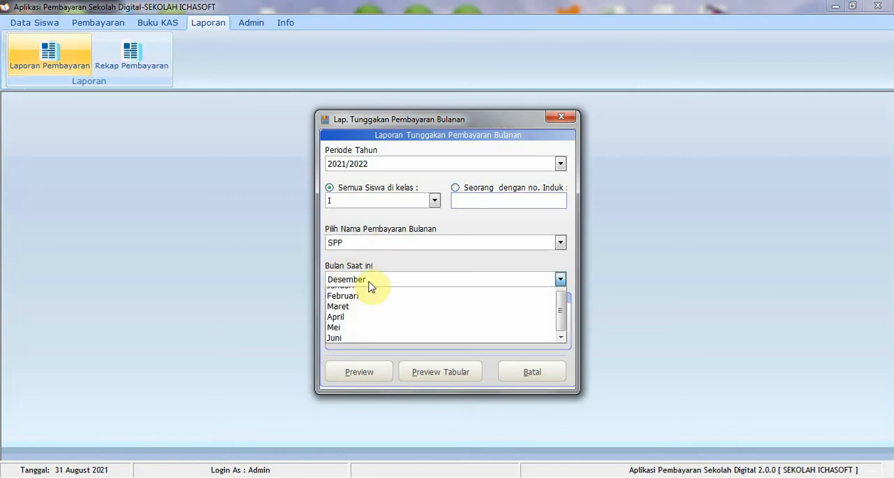
{"action": "left_click", "coordinate": [390, 307]}
{"action": "left_click", "coordinate": [523, 374]}
Show the tabular arrears report of all payment types for class I, period 2021/2022, and close it
{"action": "left_click", "coordinate": [48, 54]}
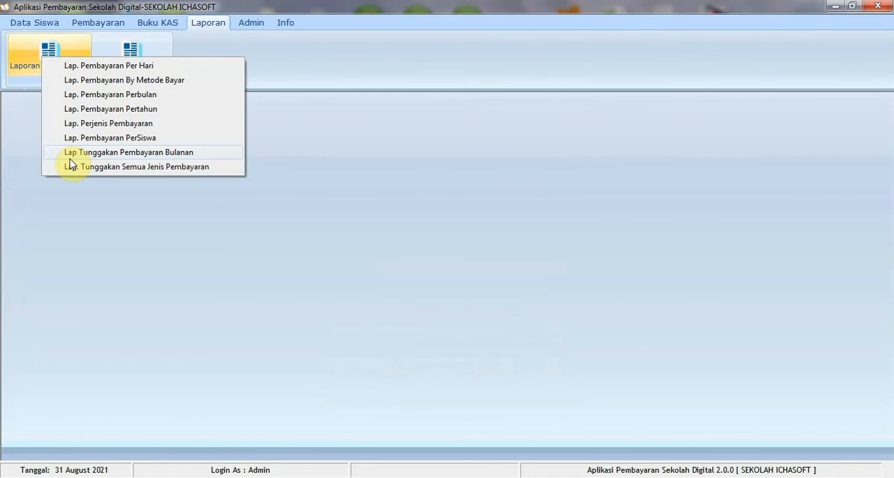
{"action": "left_click", "coordinate": [73, 166]}
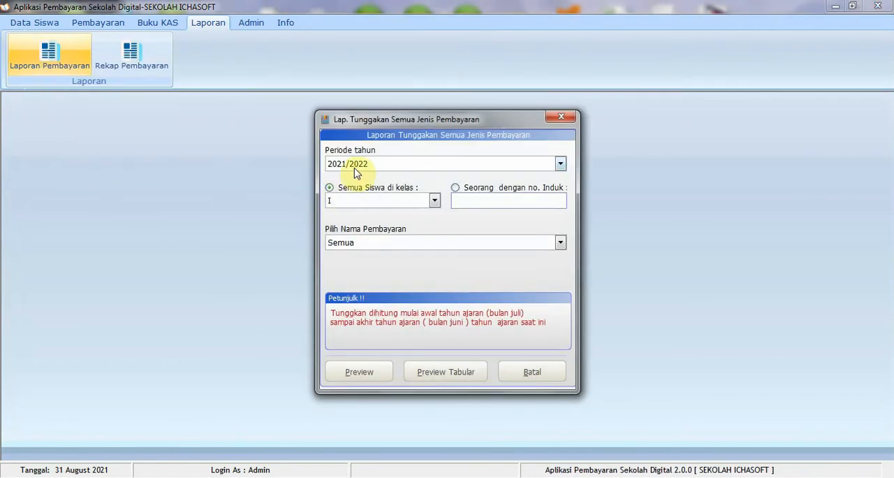
{"action": "left_click", "coordinate": [354, 167]}
{"action": "left_click", "coordinate": [354, 176]}
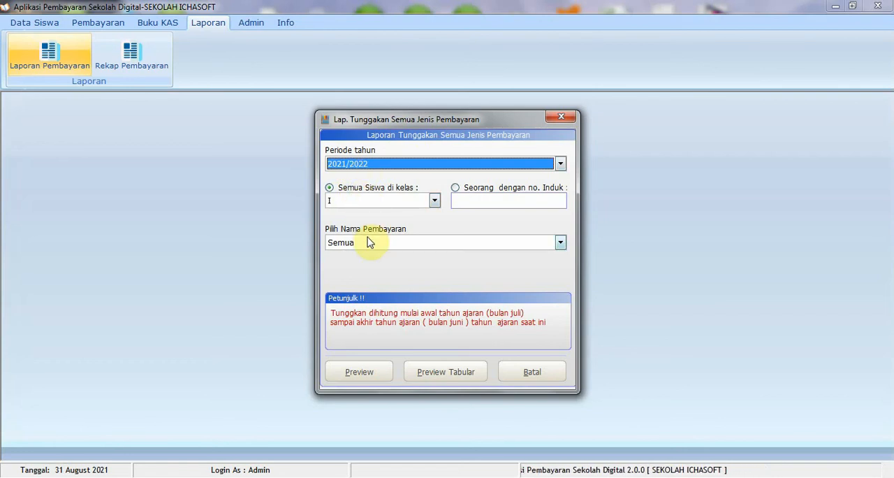
{"action": "left_click", "coordinate": [457, 377]}
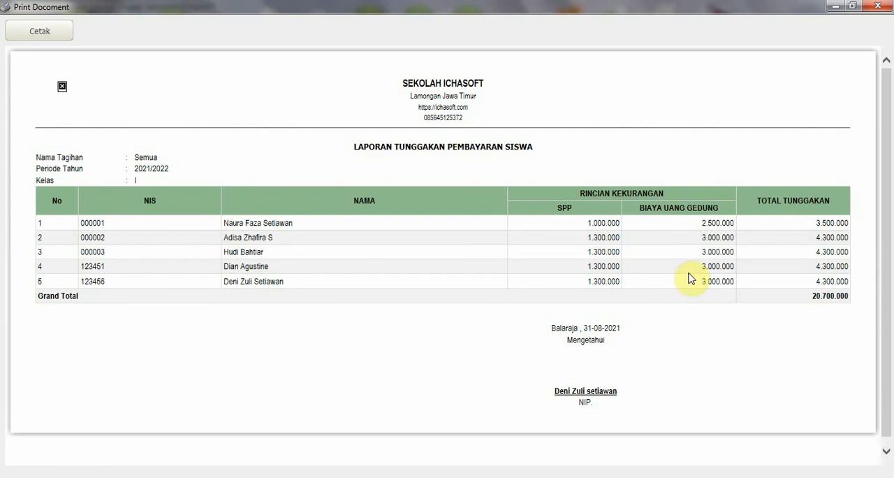
{"action": "left_click", "coordinate": [877, 6]}
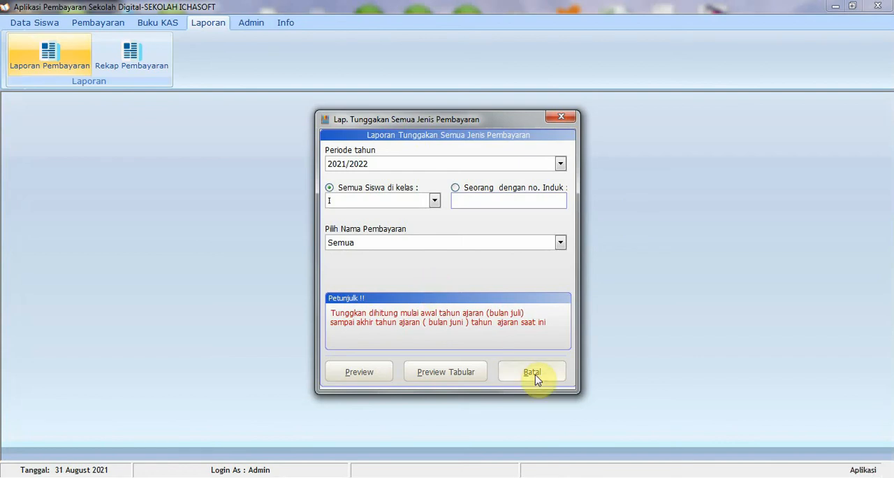
{"action": "left_click", "coordinate": [534, 375]}
Open the per-class payment recap and display BIAYA UANG GEDUNG for class I in period 2021/2022
{"action": "left_click", "coordinate": [132, 65]}
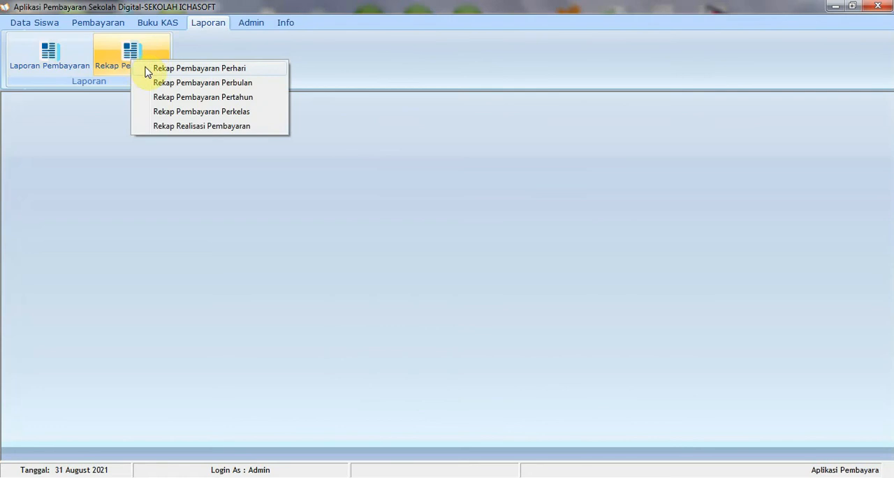
{"action": "left_click", "coordinate": [175, 113]}
{"action": "left_click", "coordinate": [98, 74]}
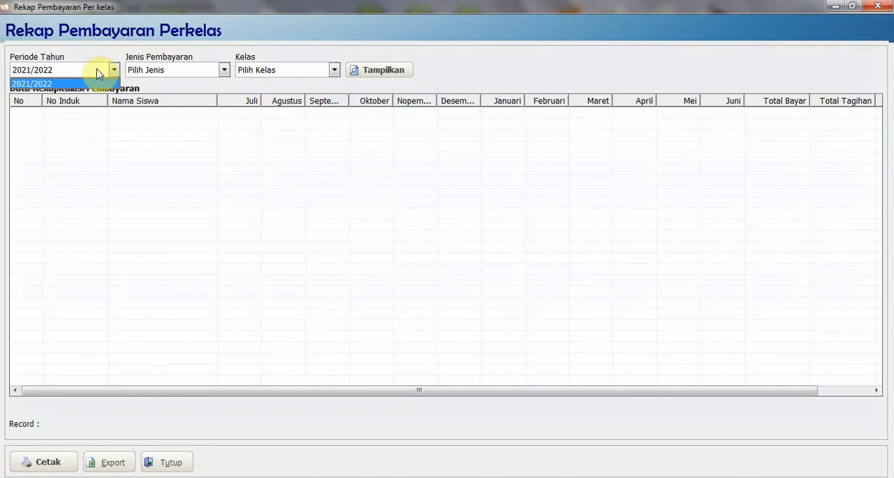
{"action": "left_click", "coordinate": [90, 84]}
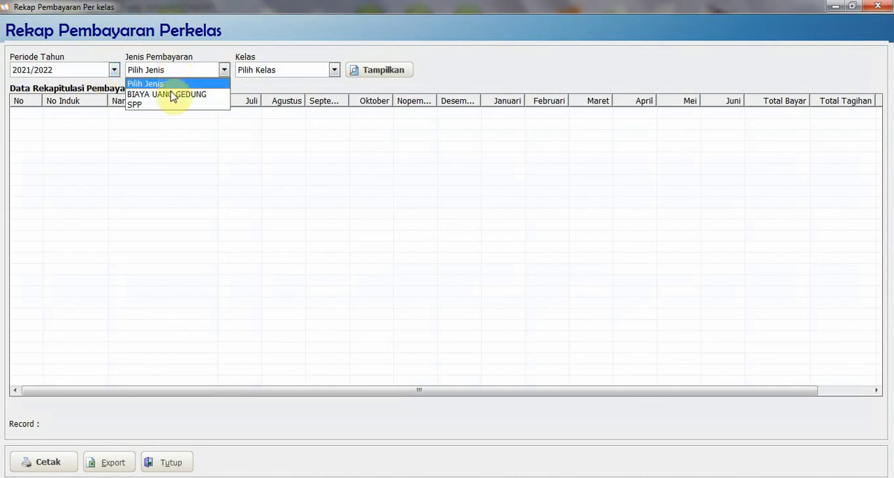
{"action": "left_click", "coordinate": [174, 94]}
{"action": "left_click", "coordinate": [279, 71]}
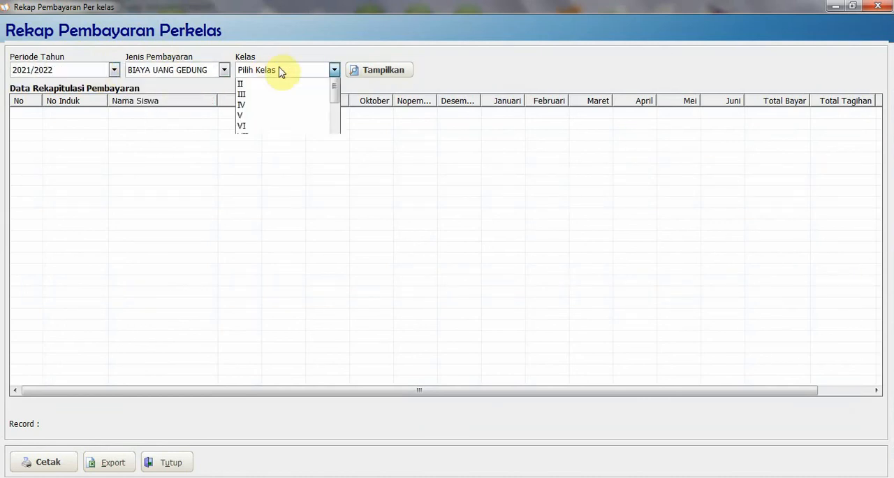
{"action": "left_click", "coordinate": [279, 96]}
{"action": "left_click", "coordinate": [202, 72]}
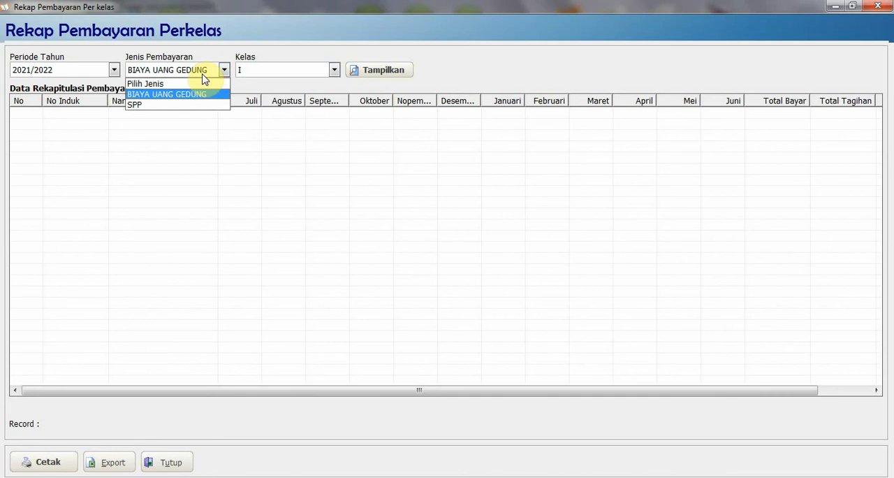
{"action": "left_click", "coordinate": [197, 97]}
{"action": "left_click", "coordinate": [388, 72]}
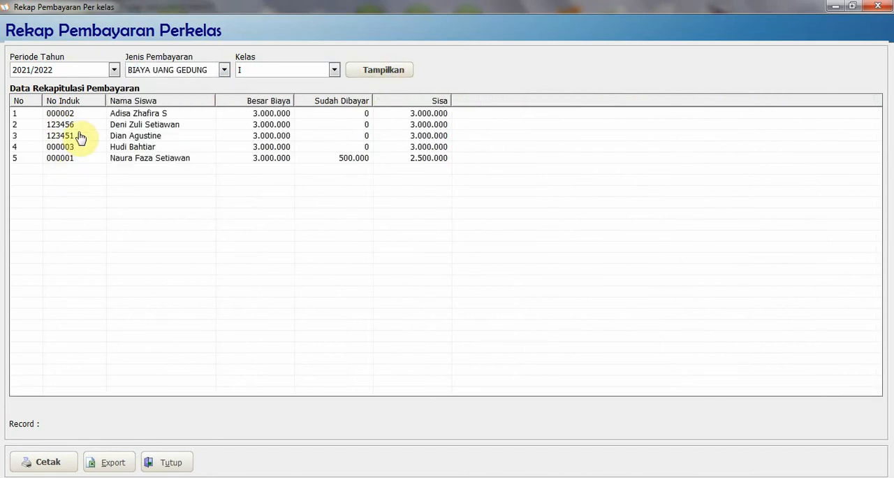
{"action": "left_click", "coordinate": [61, 115]}
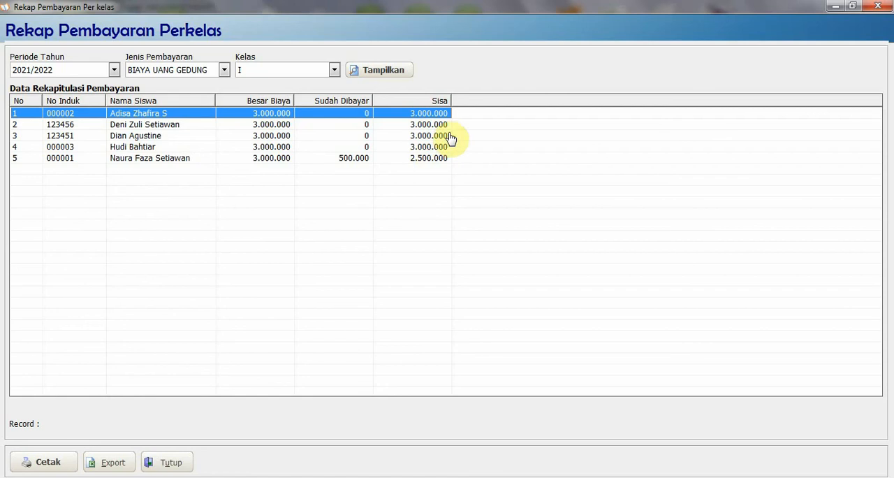
Display the SPP payment recap for class I and open its print preview
{"action": "left_click", "coordinate": [177, 72]}
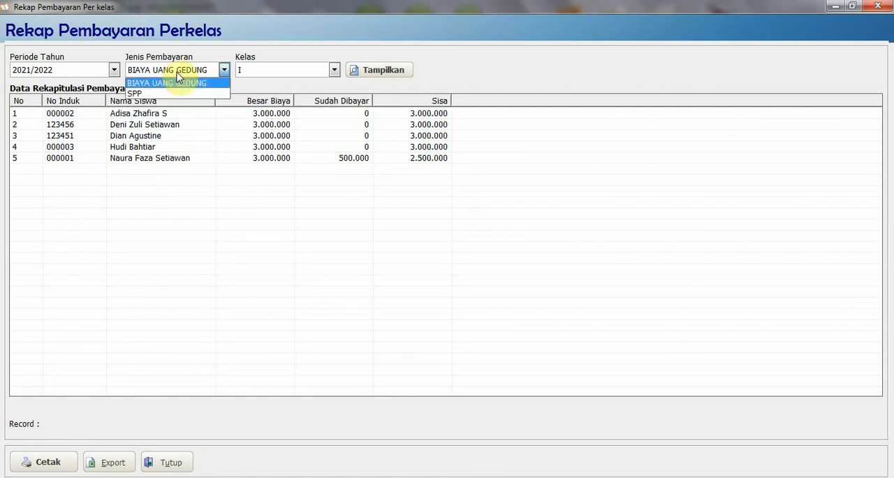
{"action": "left_click", "coordinate": [174, 104]}
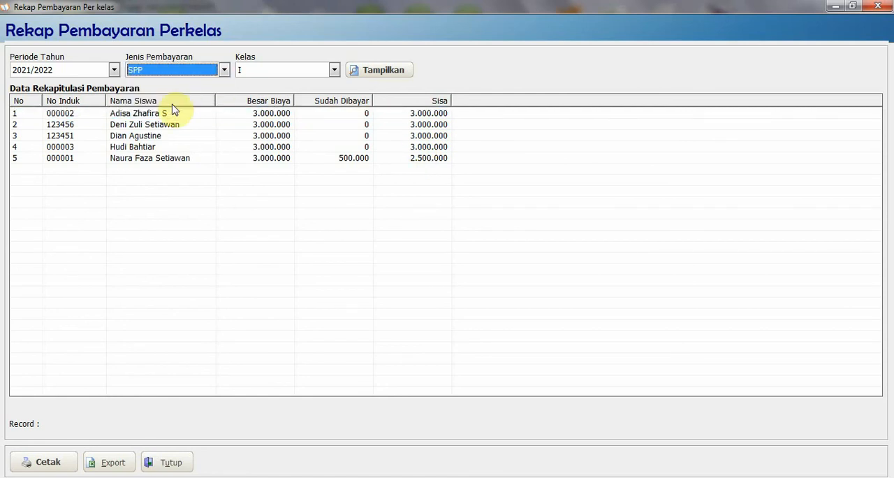
{"action": "left_click", "coordinate": [386, 73]}
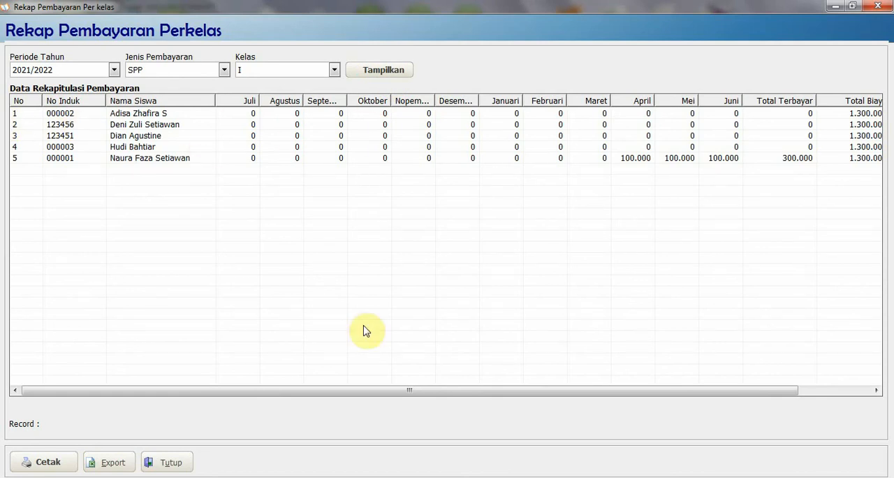
{"action": "left_click_drag", "start_coordinate": [368, 393], "coordinate": [295, 395]}
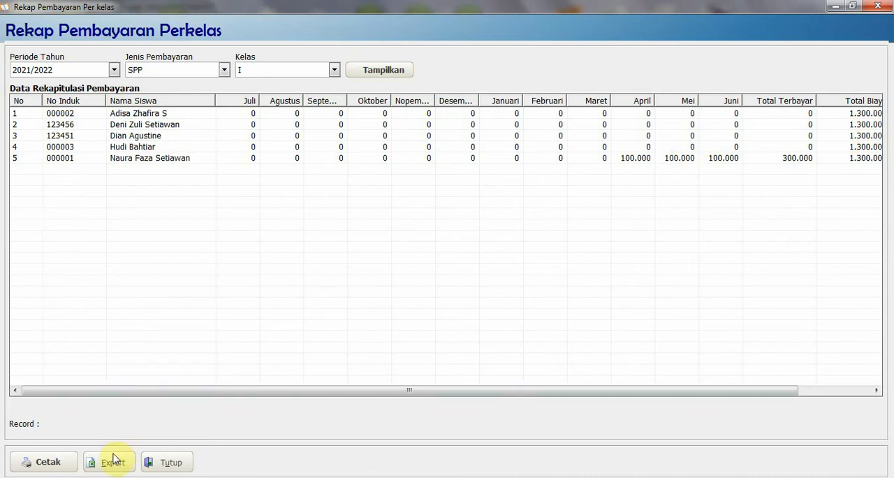
{"action": "left_click", "coordinate": [49, 462]}
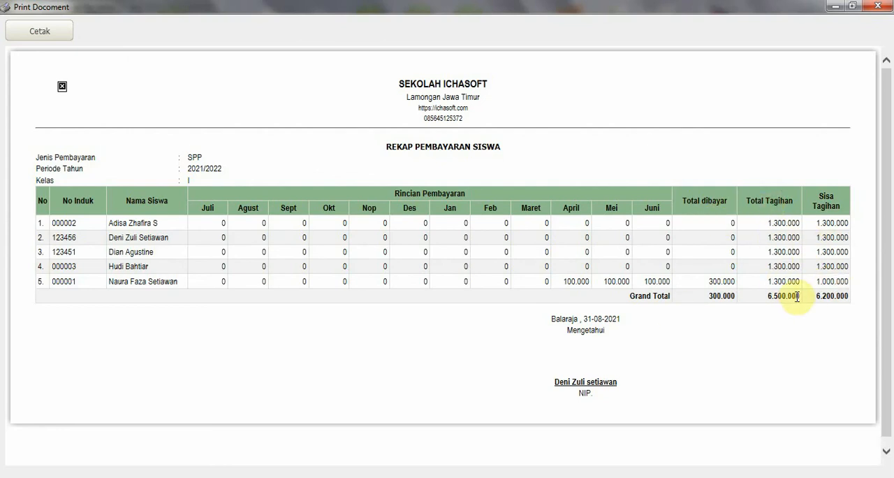
Close the SPP recap preview and the per-class recap, and view the database connection settings without changing them
{"action": "left_click", "coordinate": [877, 7]}
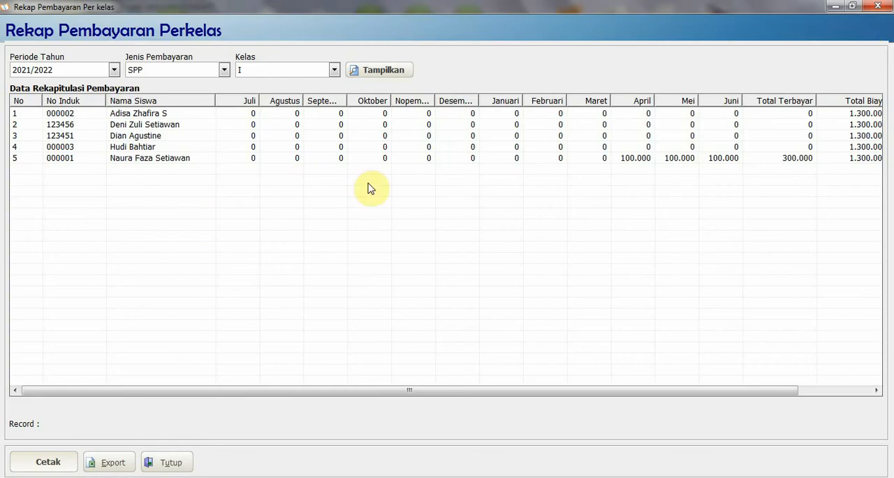
{"action": "left_click", "coordinate": [883, 7]}
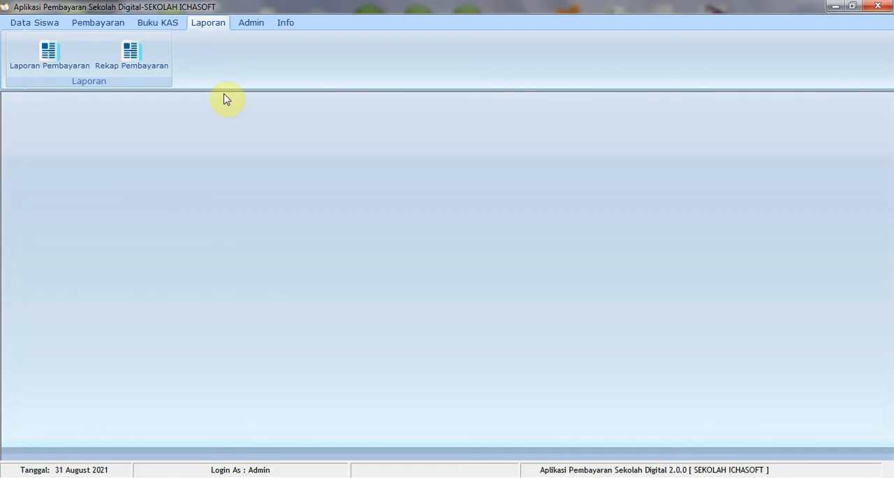
{"action": "left_click", "coordinate": [253, 27]}
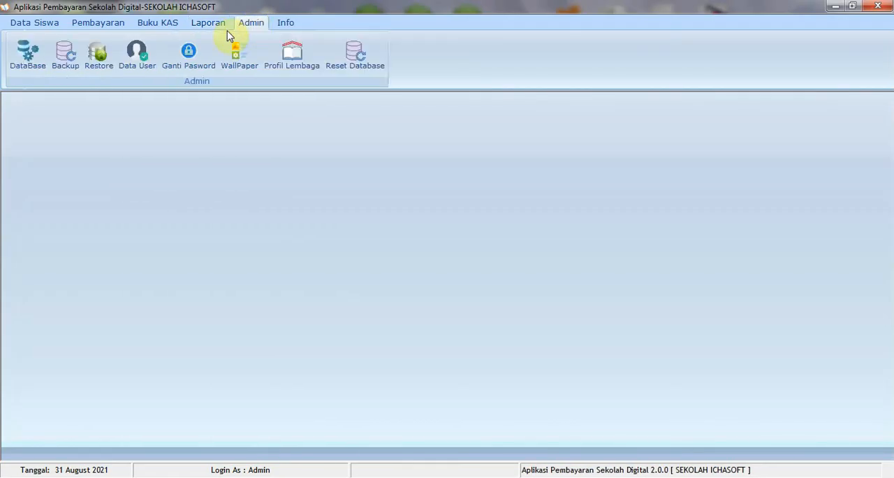
{"action": "left_click", "coordinate": [31, 63]}
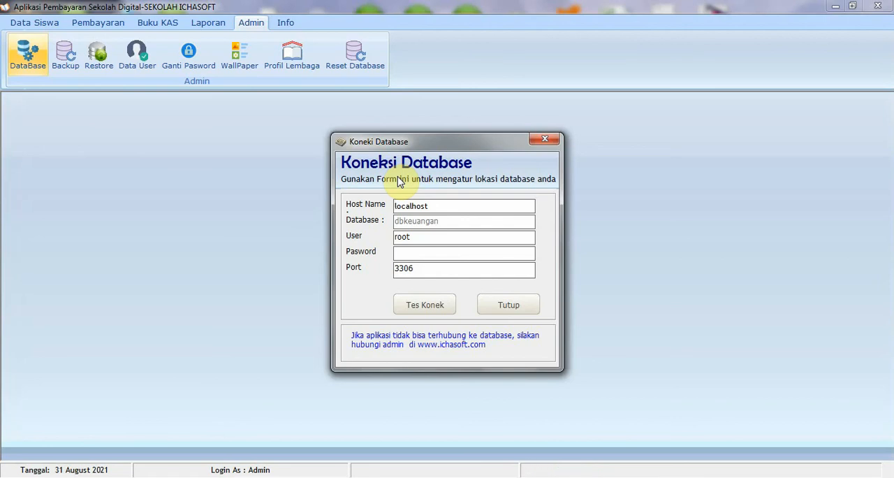
{"action": "left_click", "coordinate": [505, 308]}
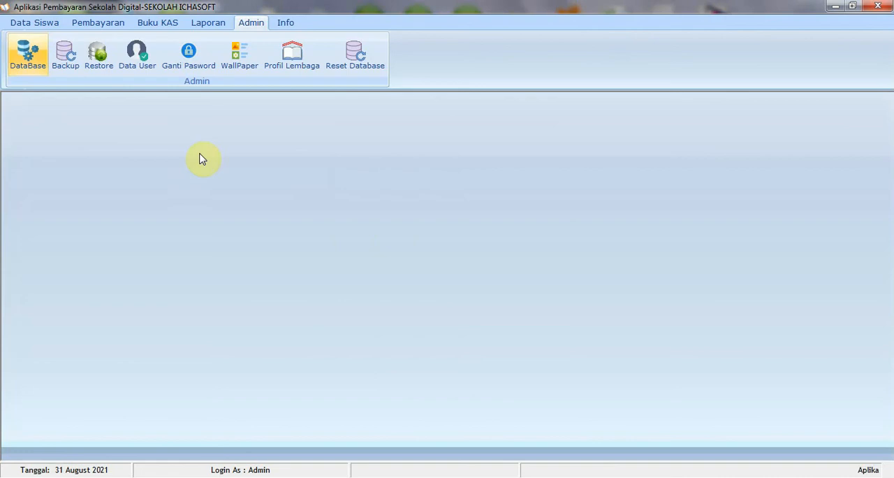
View the database backup settings and the list of application users, closing each without changes
{"action": "left_click", "coordinate": [67, 64]}
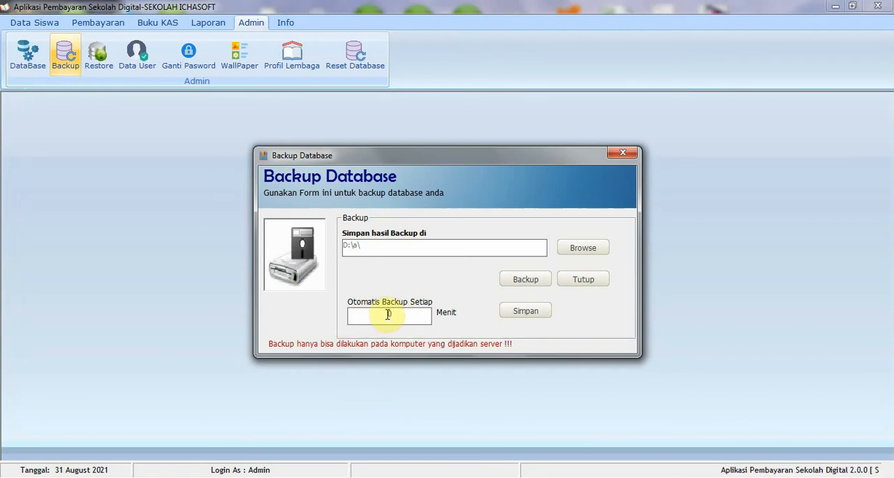
{"action": "left_click", "coordinate": [628, 155]}
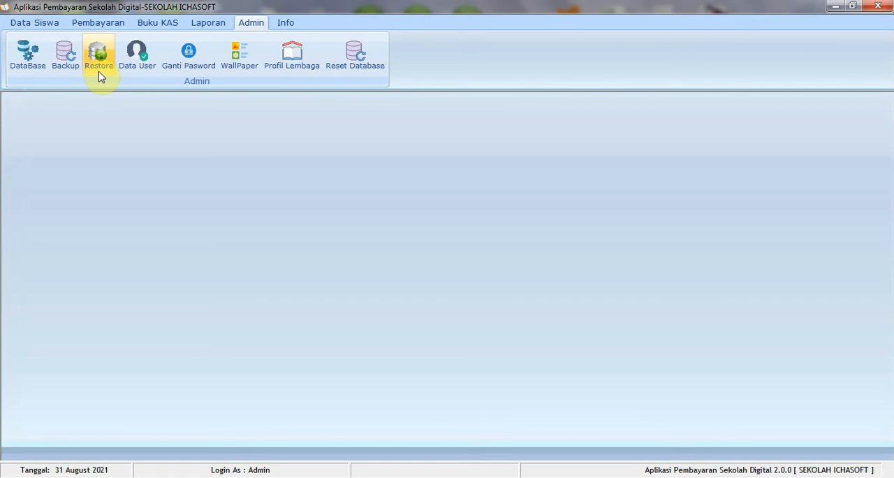
{"action": "left_click", "coordinate": [138, 63]}
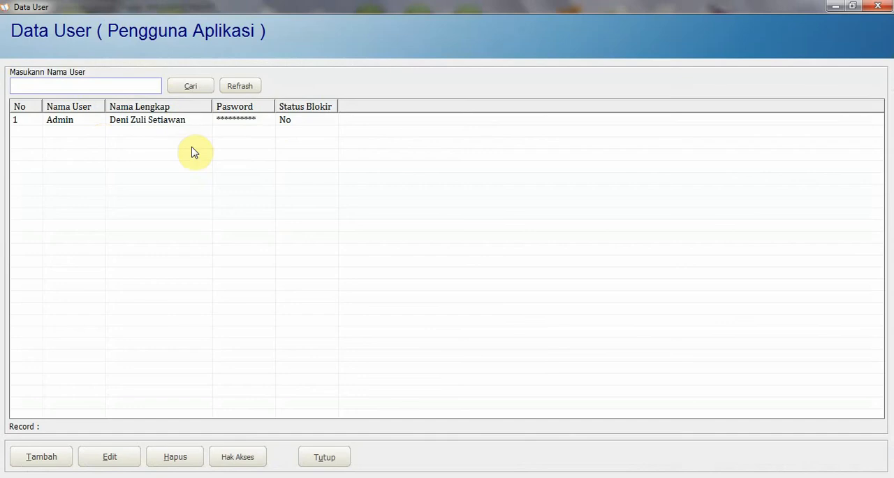
{"action": "left_click", "coordinate": [878, 14]}
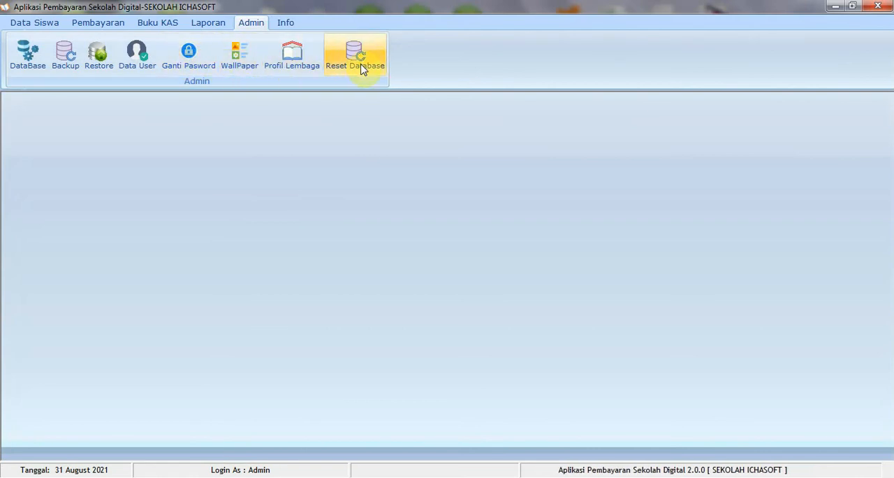
View the application's version and contact information, close it, and return to the student data functions
{"action": "left_click", "coordinate": [285, 24]}
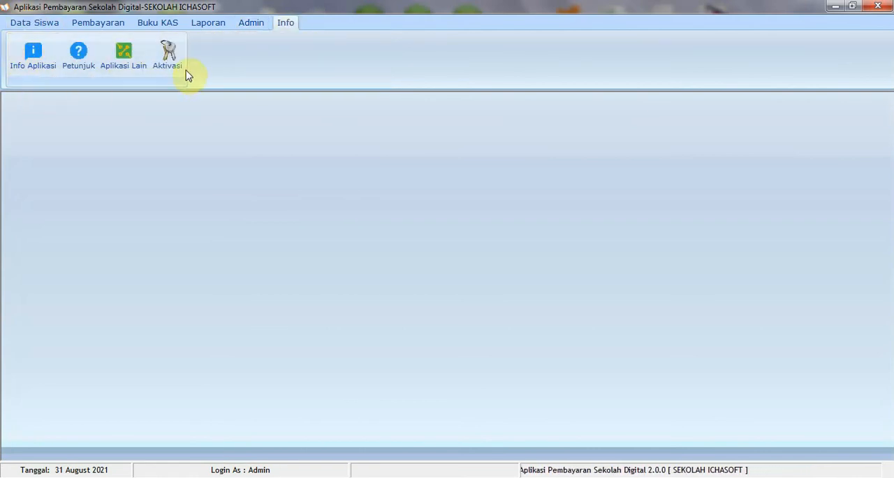
{"action": "left_click", "coordinate": [48, 73]}
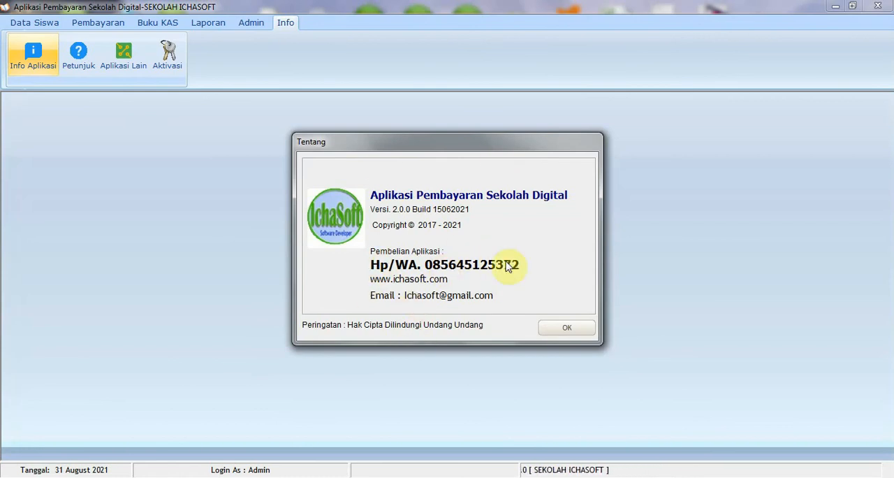
{"action": "left_click", "coordinate": [567, 328]}
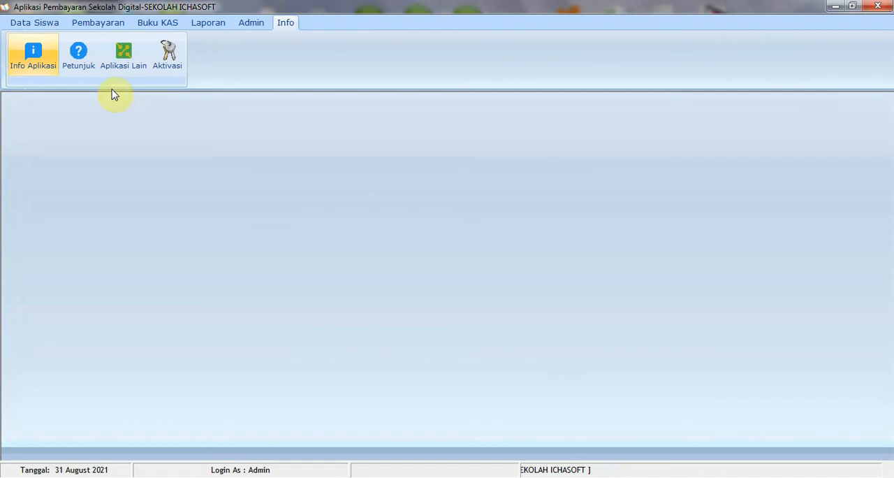
{"action": "left_click", "coordinate": [44, 24]}
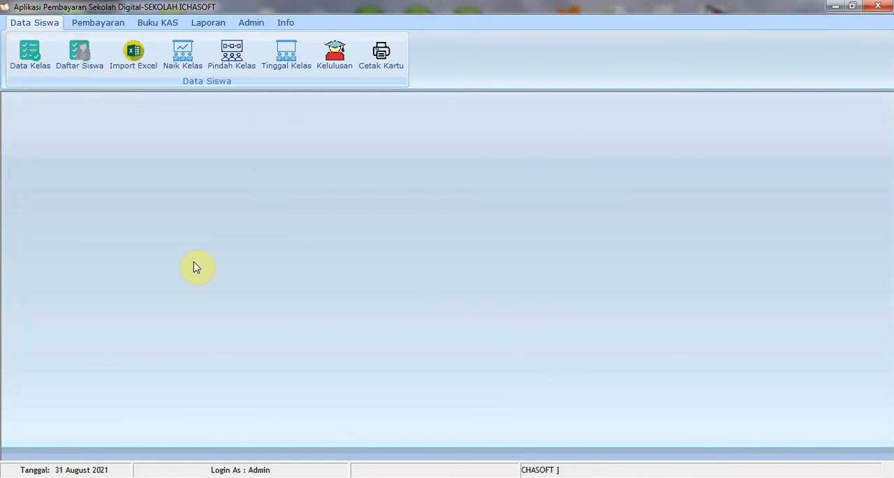